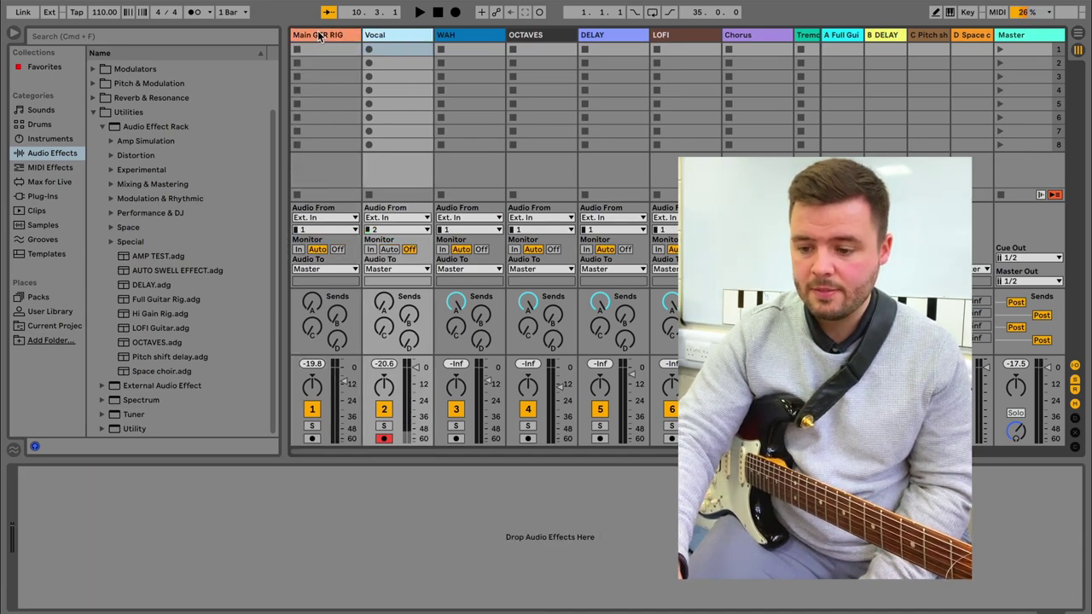
Look through the WAH and OCTAVES tracks and select the Main GTR RIG track
key(Right)
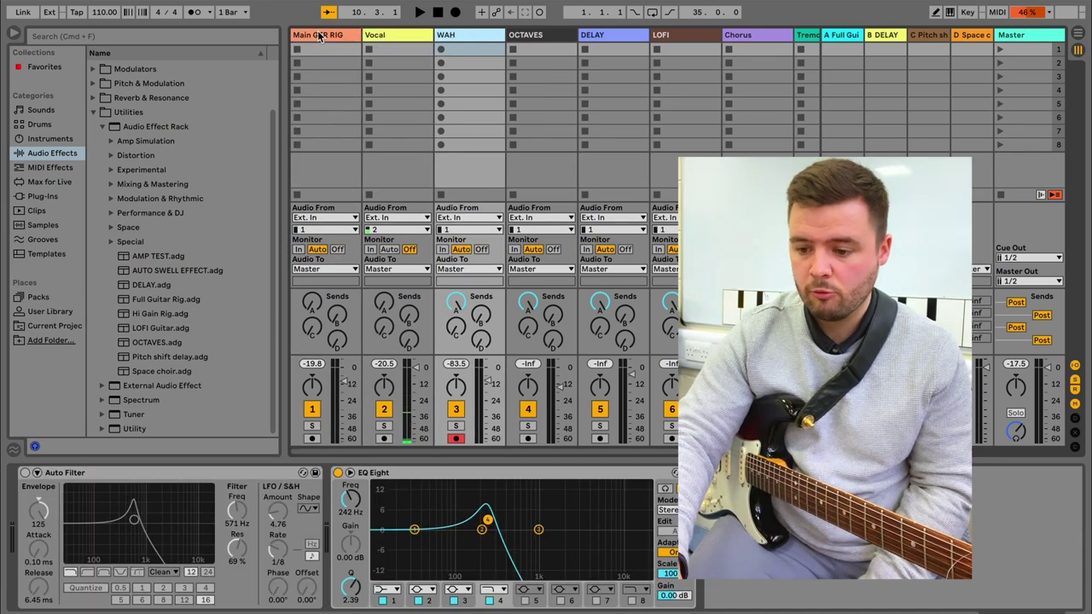
key(Right)
key(Left)
key(Left)
key(Left)
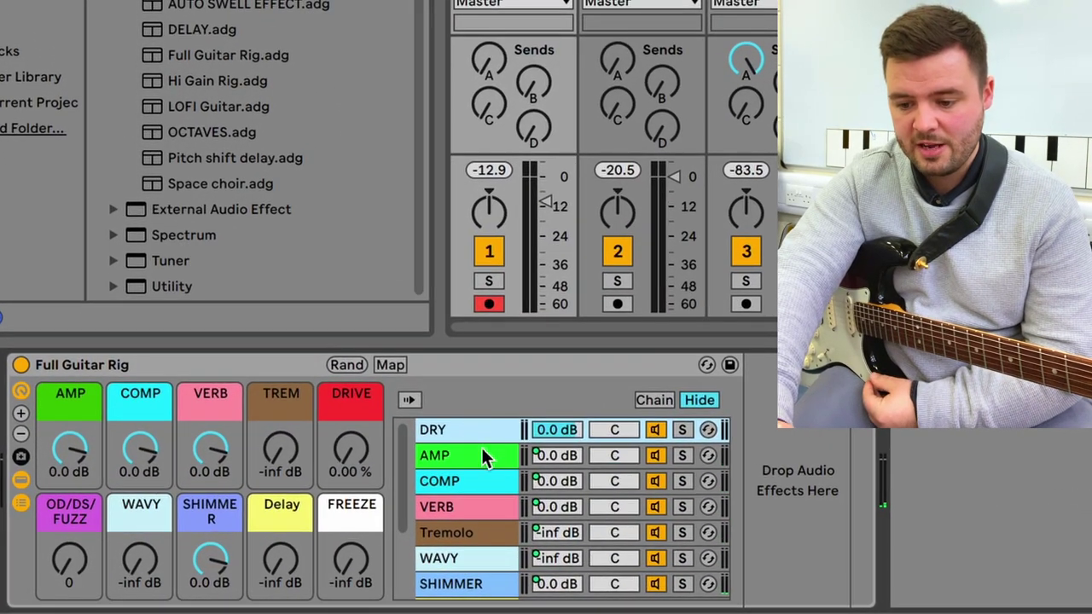
Look over the chain list of the Full Guitar Rig and solo its DRY chain
scroll(473, 439, down, 3)
scroll(471, 439, up, 3)
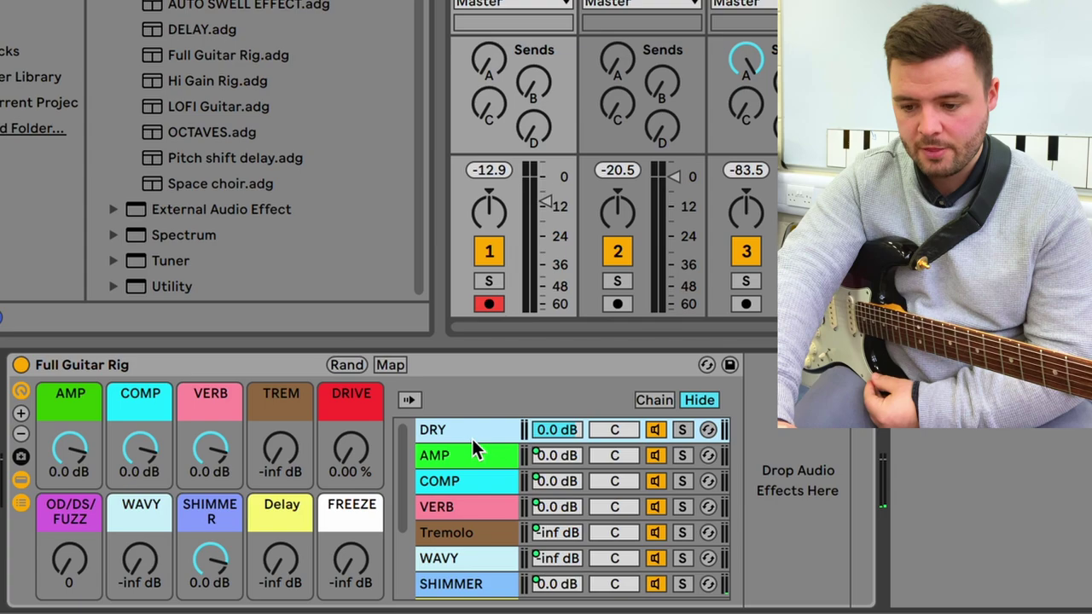
click(682, 430)
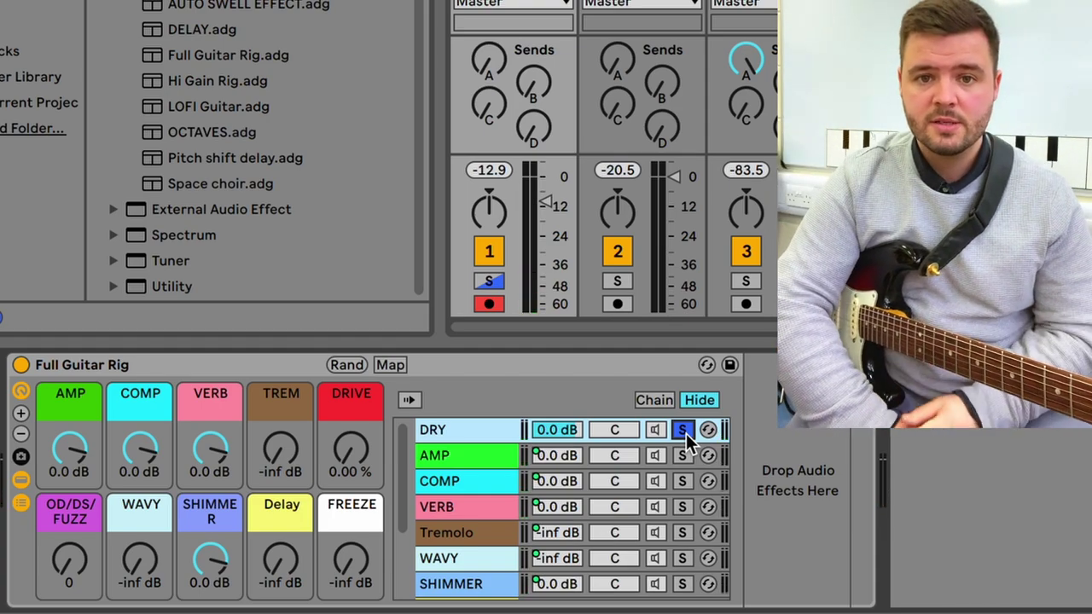
Show the AMP chain's devices and examine the Tuner, Gate, Dynamic Tube, Pedal and Saturator
click(474, 445)
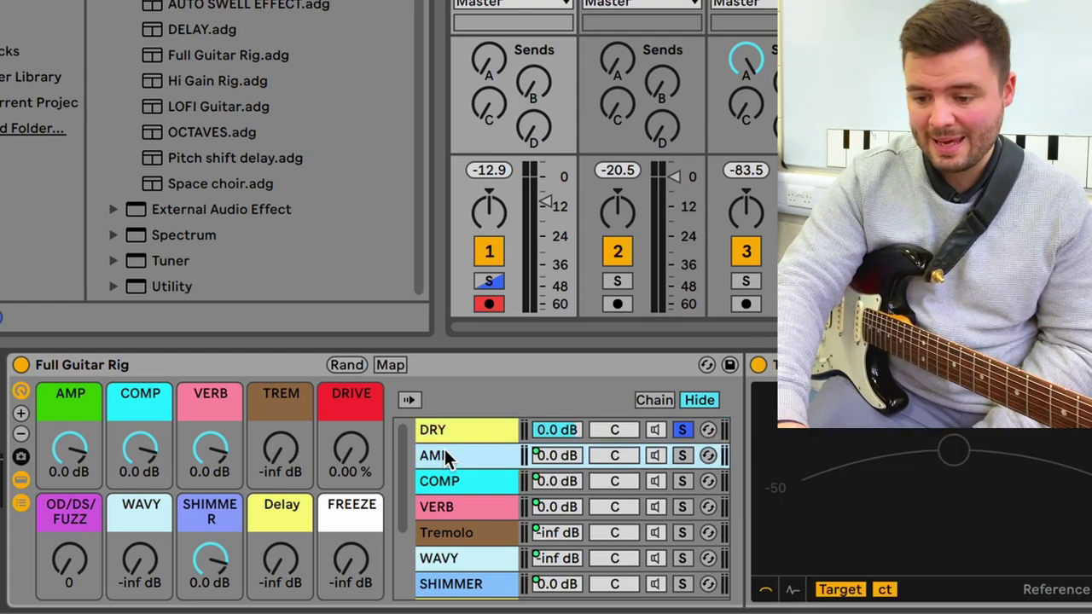
scroll(602, 422, right, 3)
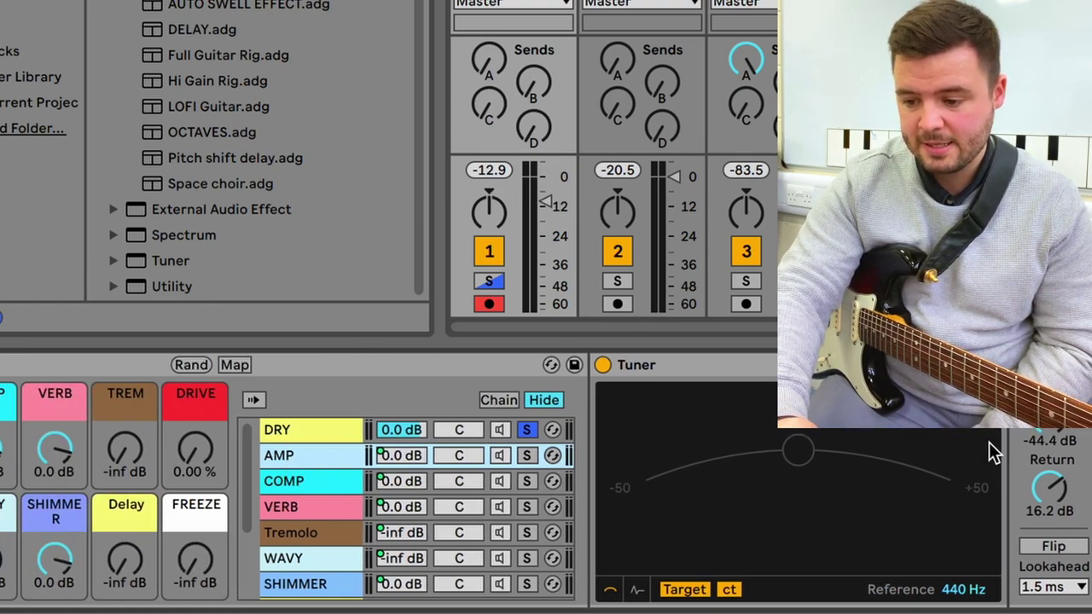
scroll(992, 453, right, 5)
scroll(992, 454, right, 15)
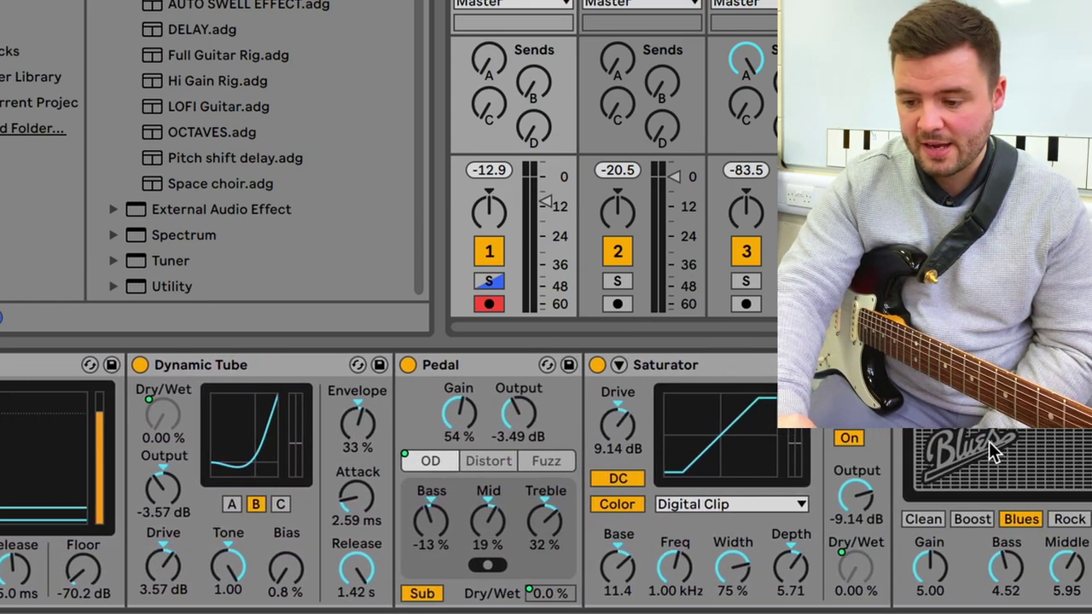
scroll(989, 441, left, 20)
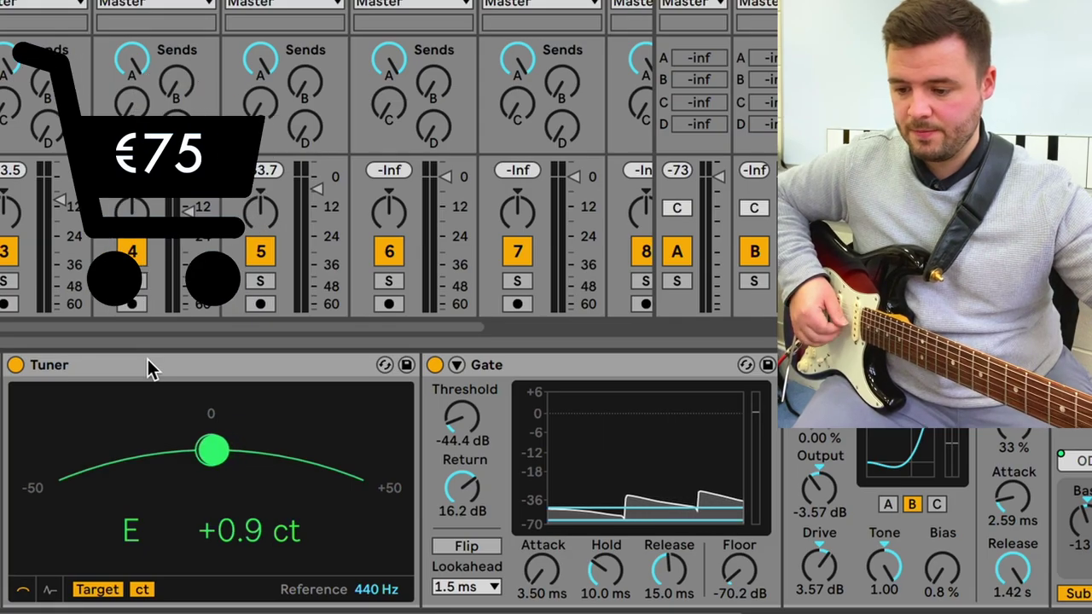
scroll(585, 367, right, 5)
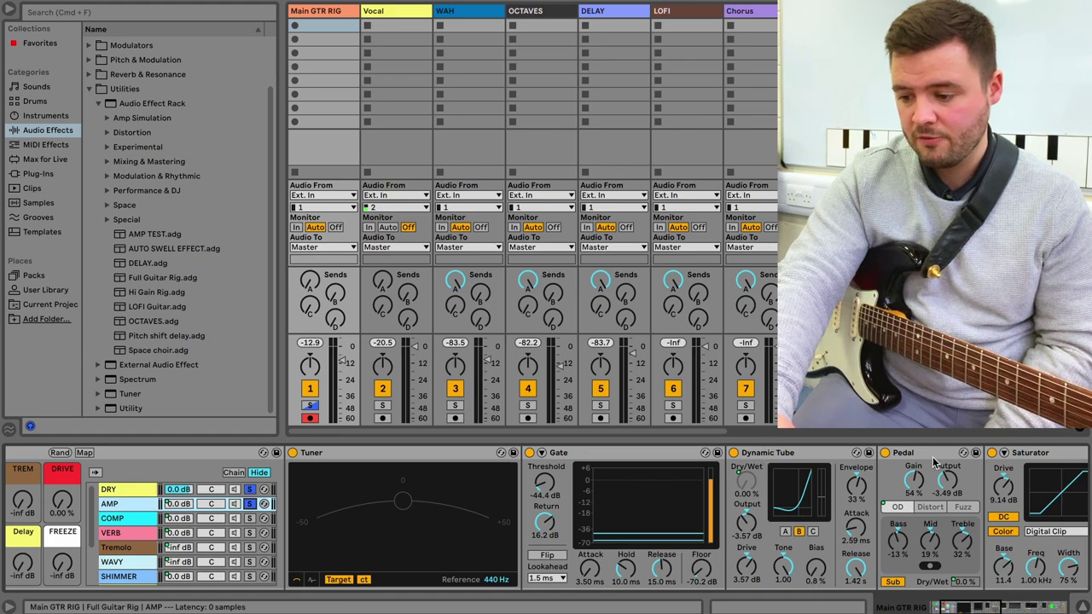
scroll(1024, 482, right, 1)
scroll(1024, 482, right, 3)
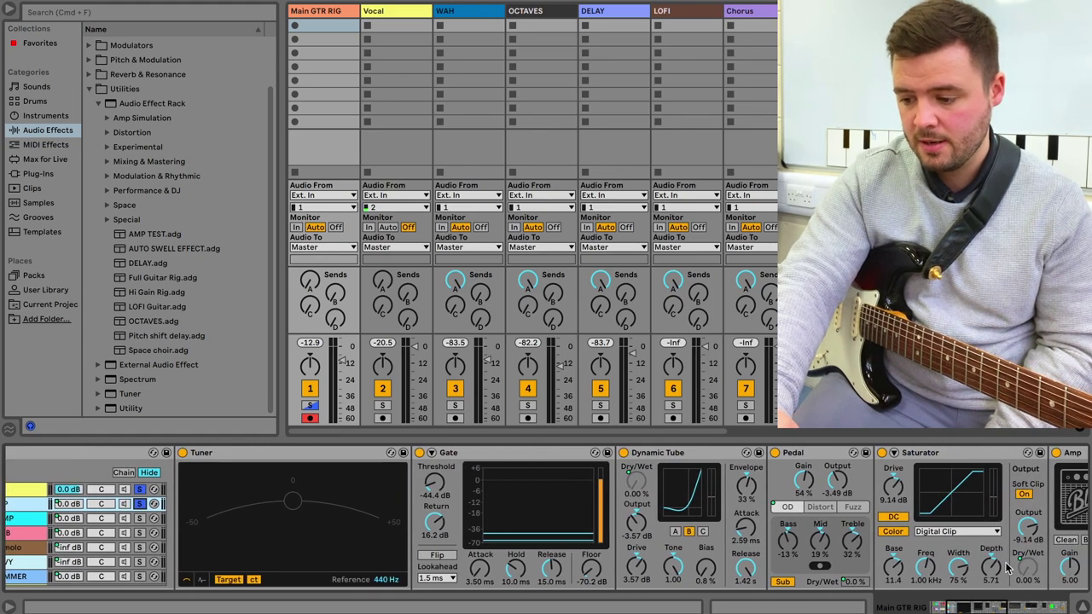
scroll(921, 559, left, 10)
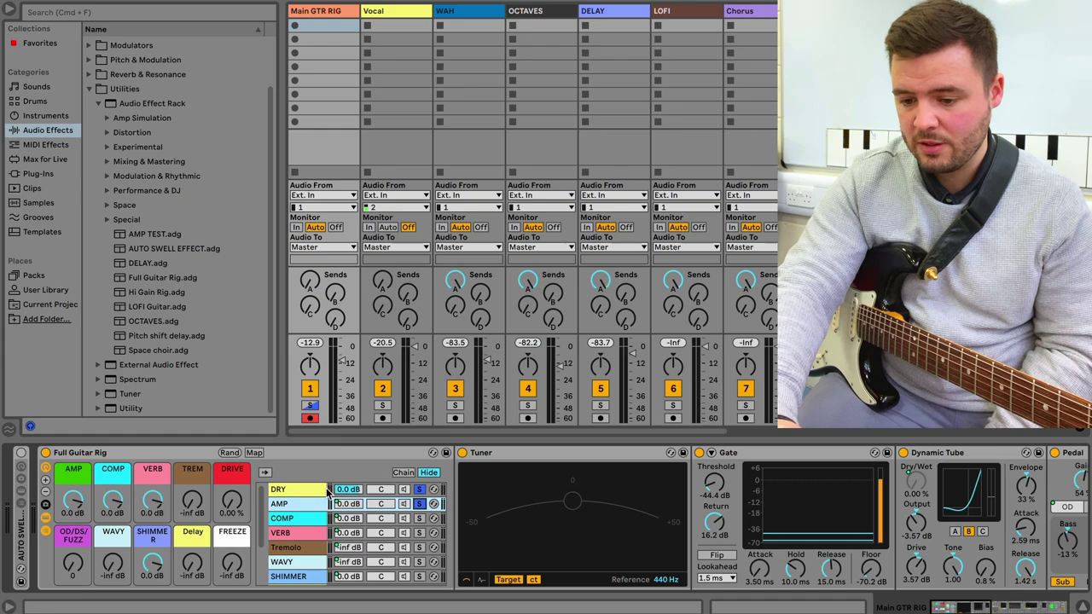
Examine the AMP chain from the Dynamic Tube through the Amp, Mid-Range Phattener and Warm Tube to the nested Audio Effect Rack
scroll(233, 508, up, 1)
scroll(939, 477, right, 5)
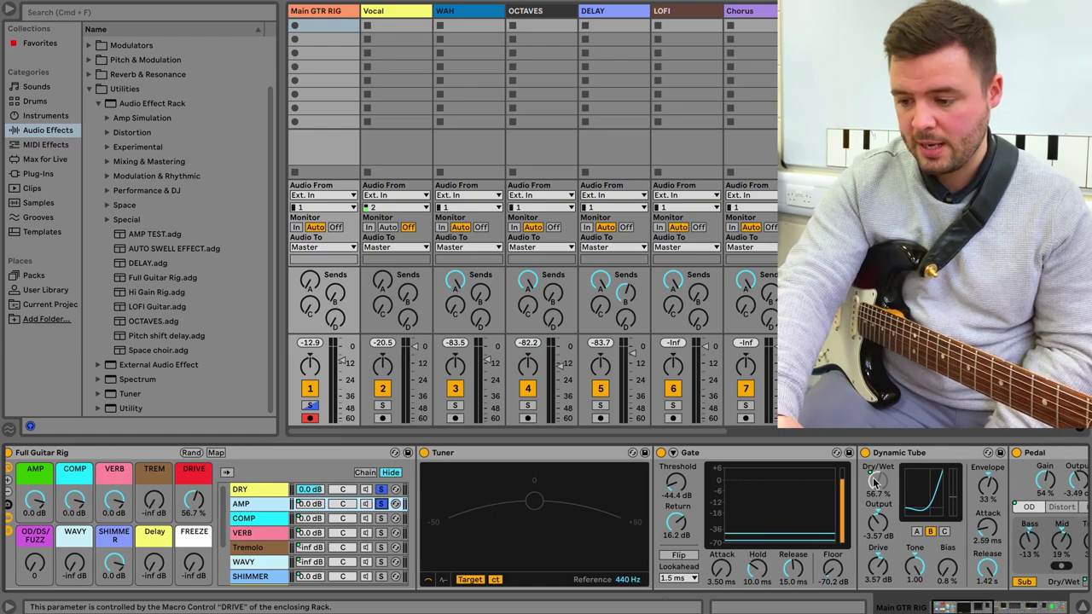
scroll(874, 482, right, 3)
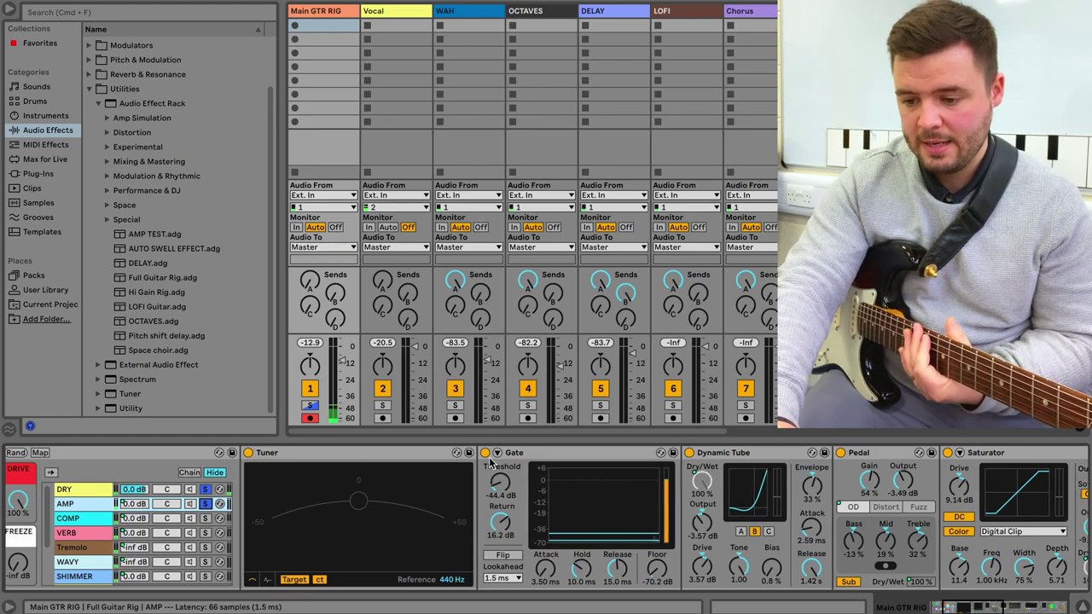
scroll(697, 456, right, 15)
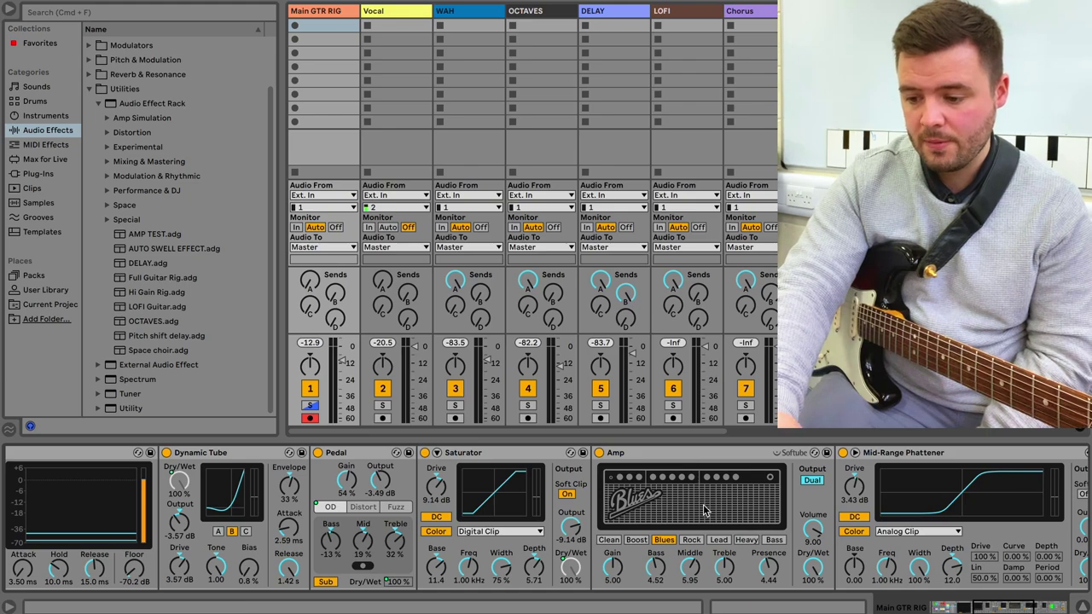
scroll(770, 516, right, 3)
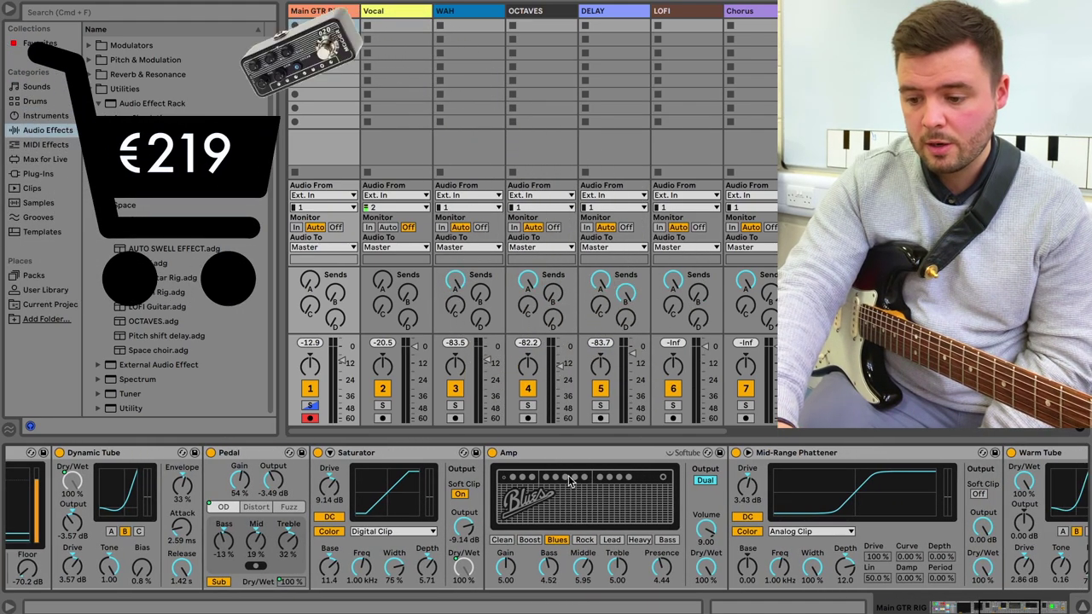
scroll(539, 456, right, 5)
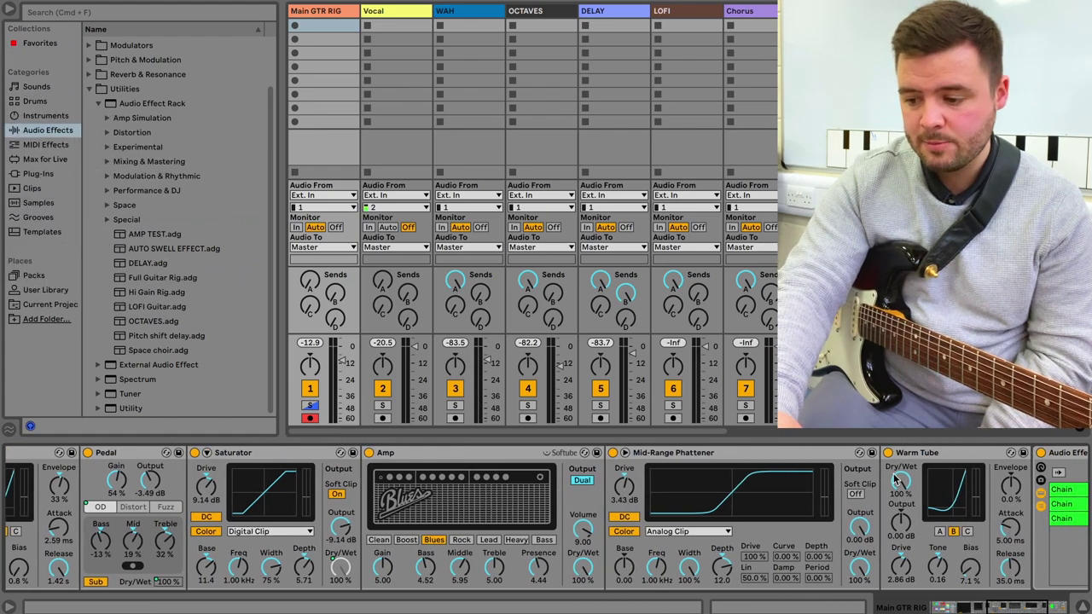
scroll(915, 481, right, 1)
scroll(992, 476, right, 2)
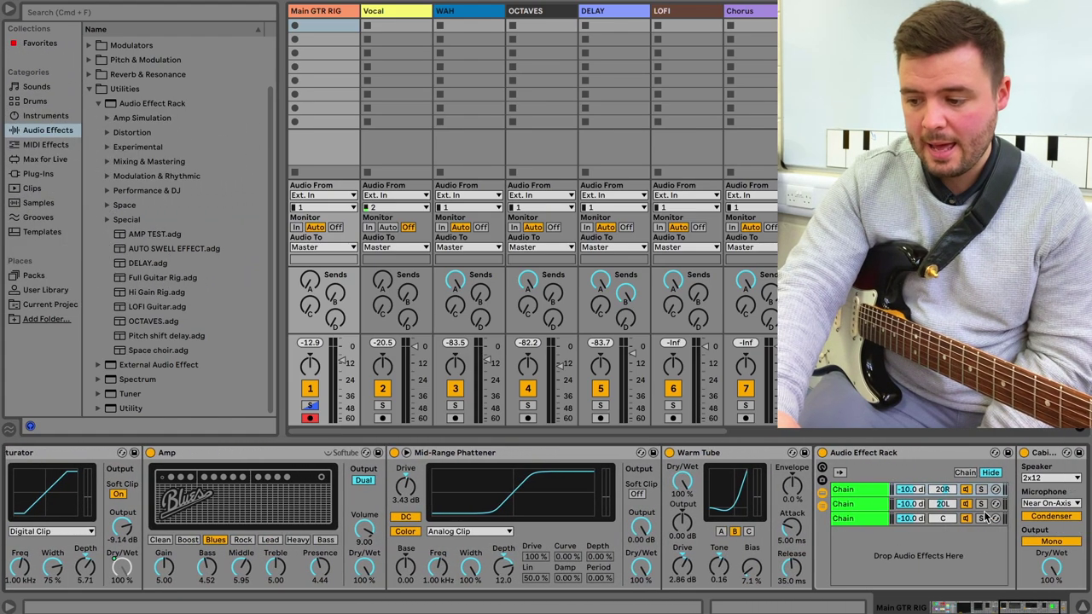
scroll(991, 466, right, 2)
scroll(990, 465, right, 1)
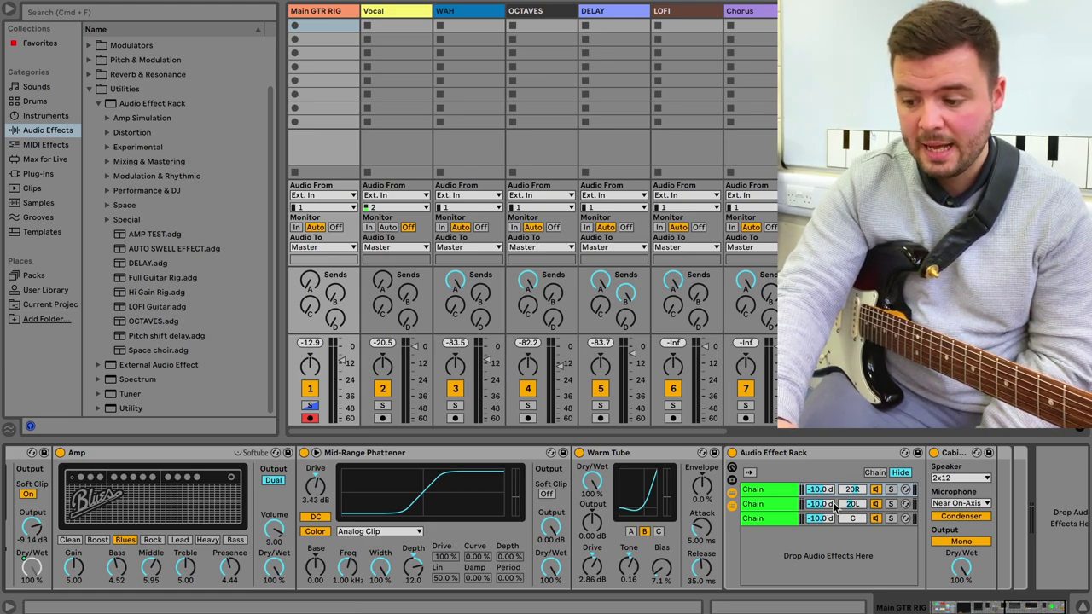
Compare the Cabinet settings of the nested rack's three chains and keep the third chain's microphone position at Far
click(771, 507)
click(765, 519)
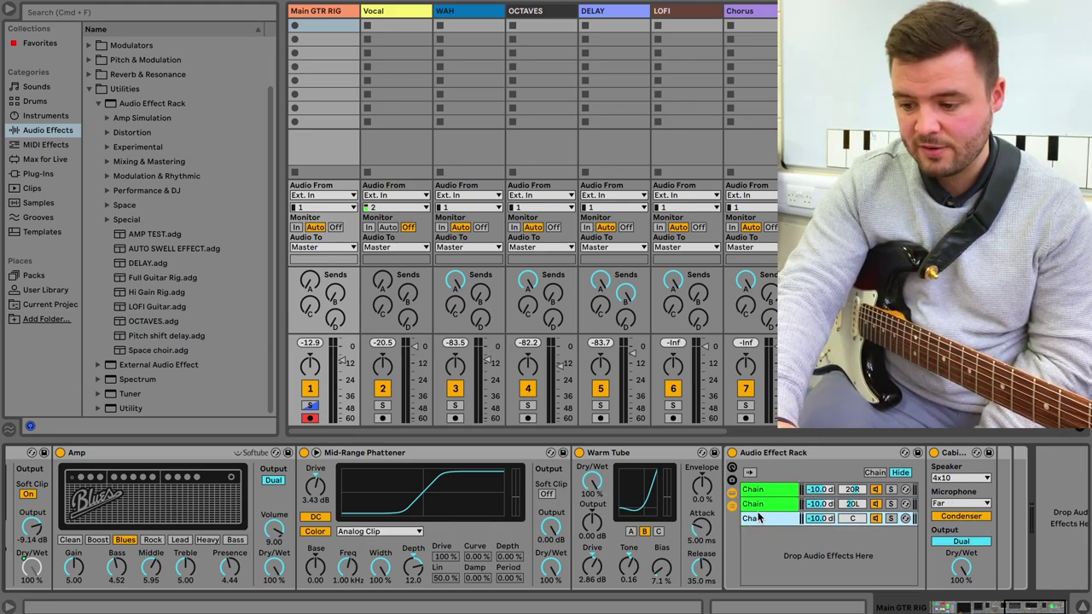
click(765, 506)
click(764, 491)
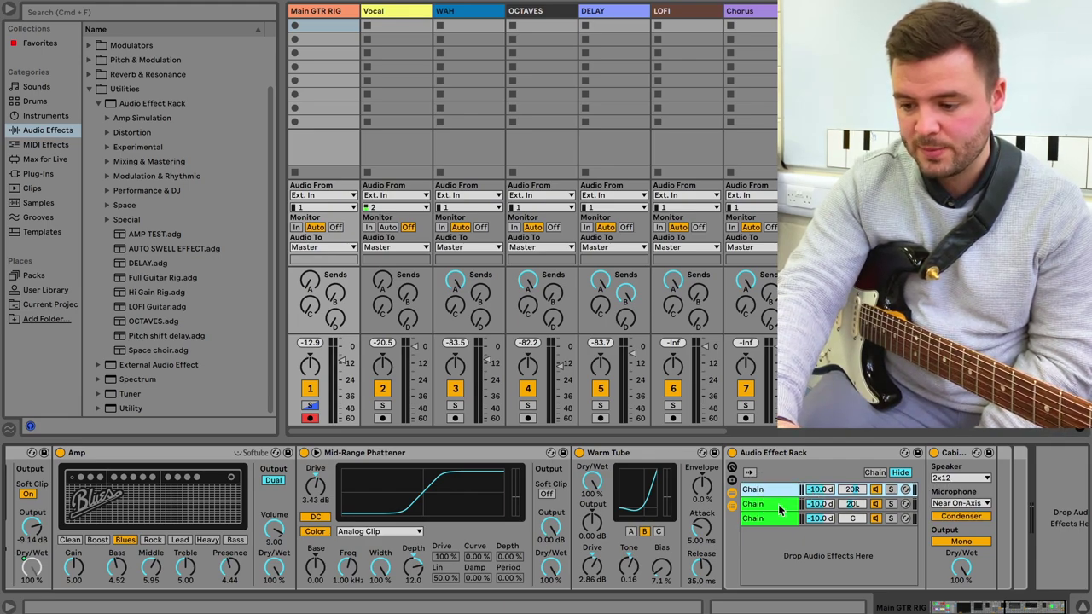
click(780, 505)
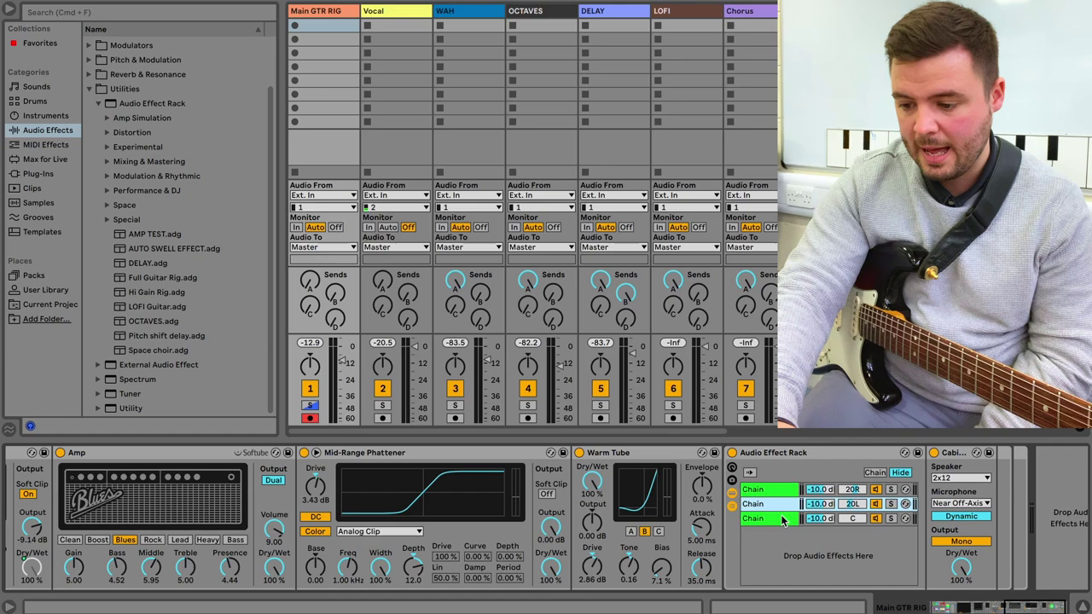
click(785, 520)
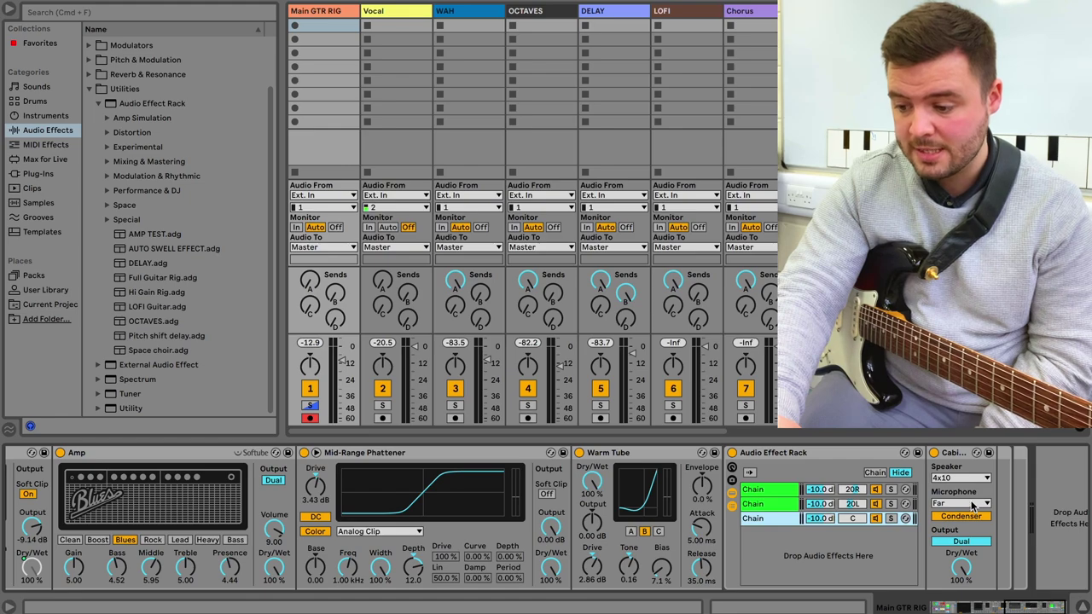
click(960, 504)
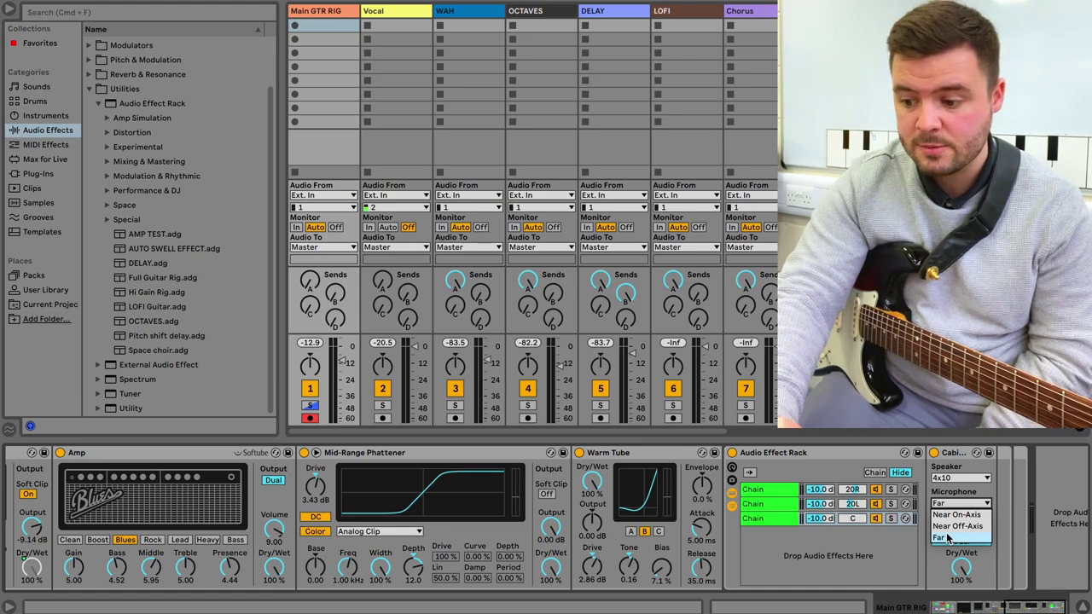
click(947, 537)
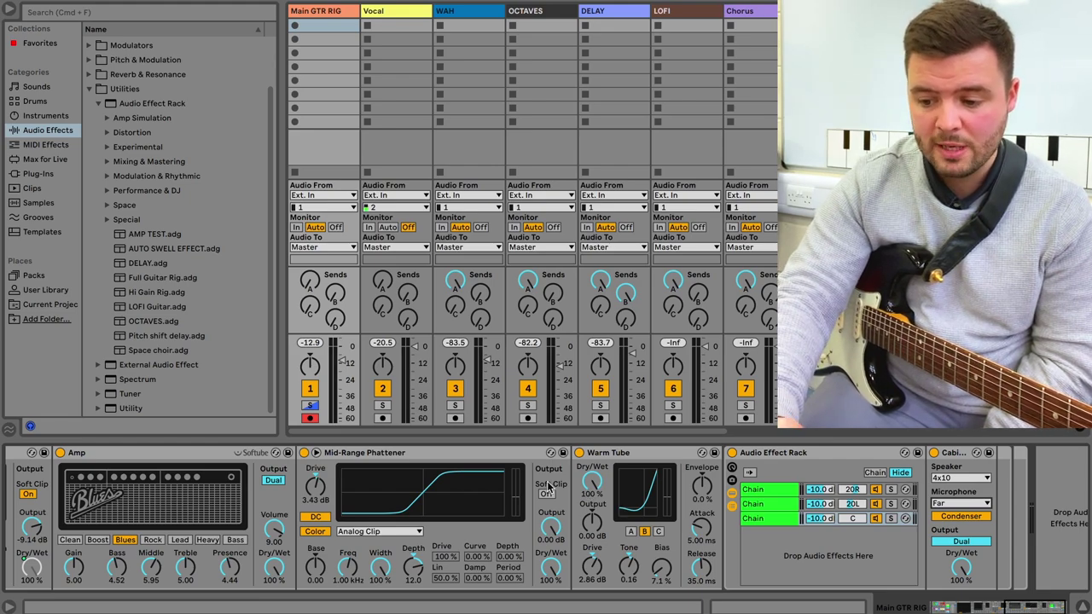
Solo the AMP, COMP and VERB chains of the Full Guitar Rig alongside DRY, showing the COMP chain's Glue Compressor on the way
scroll(549, 485, left, 3)
scroll(548, 486, left, 10)
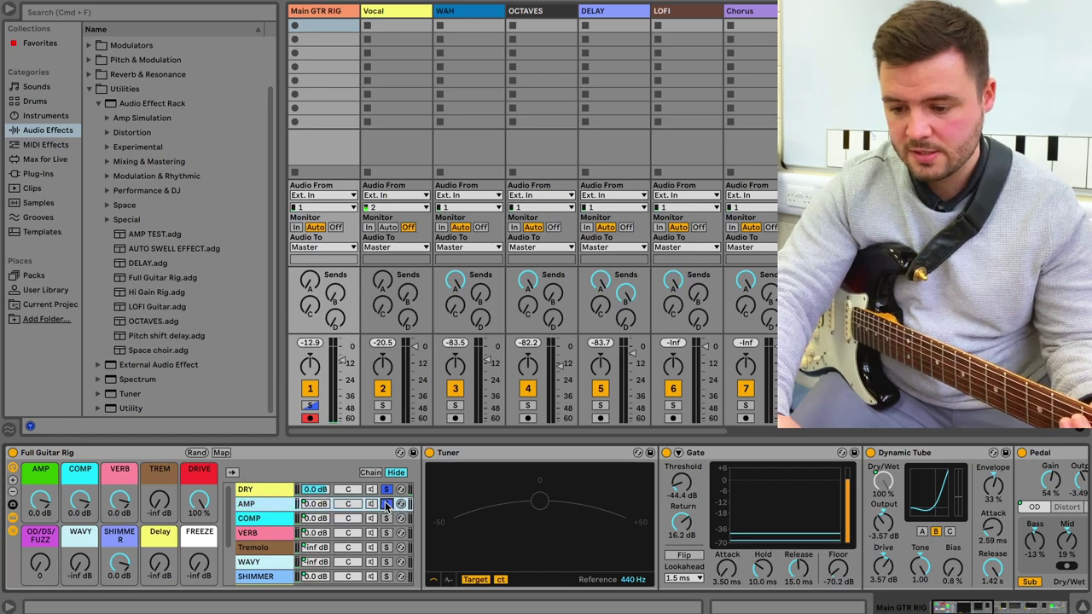
click(384, 501)
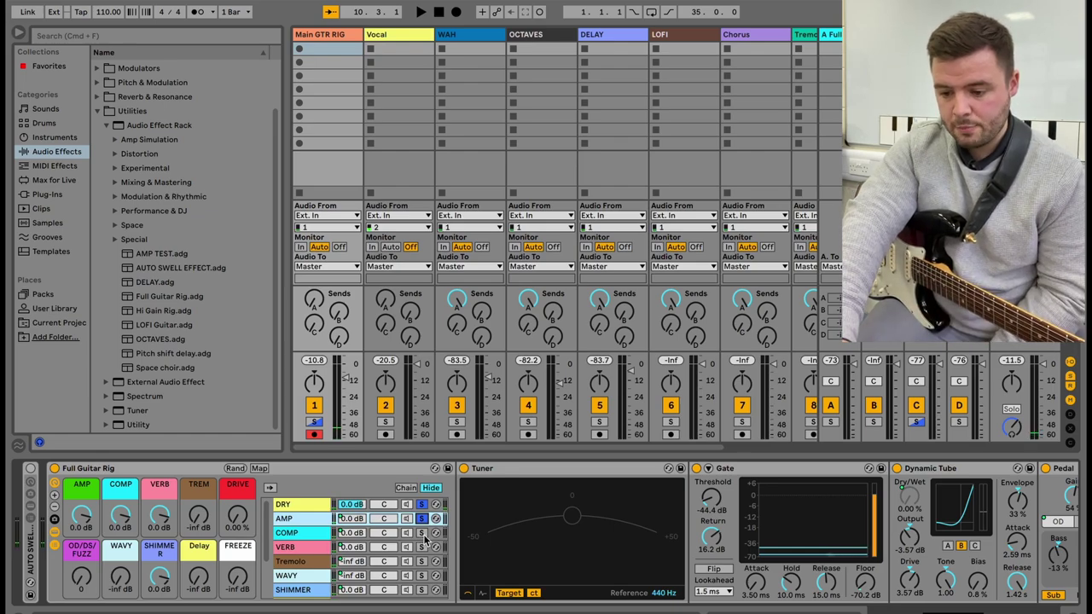
click(300, 533)
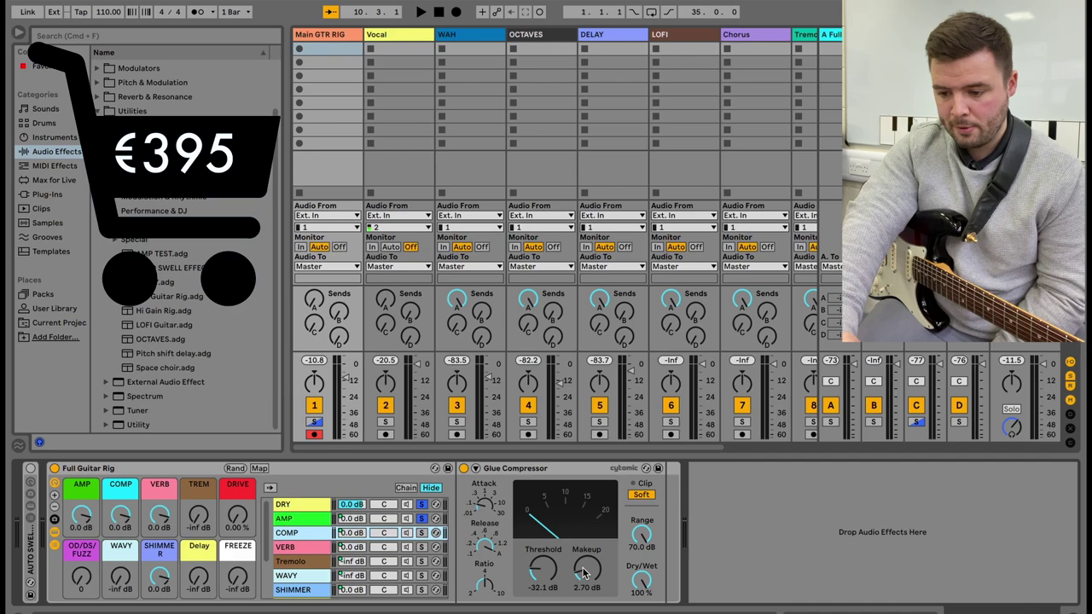
click(421, 533)
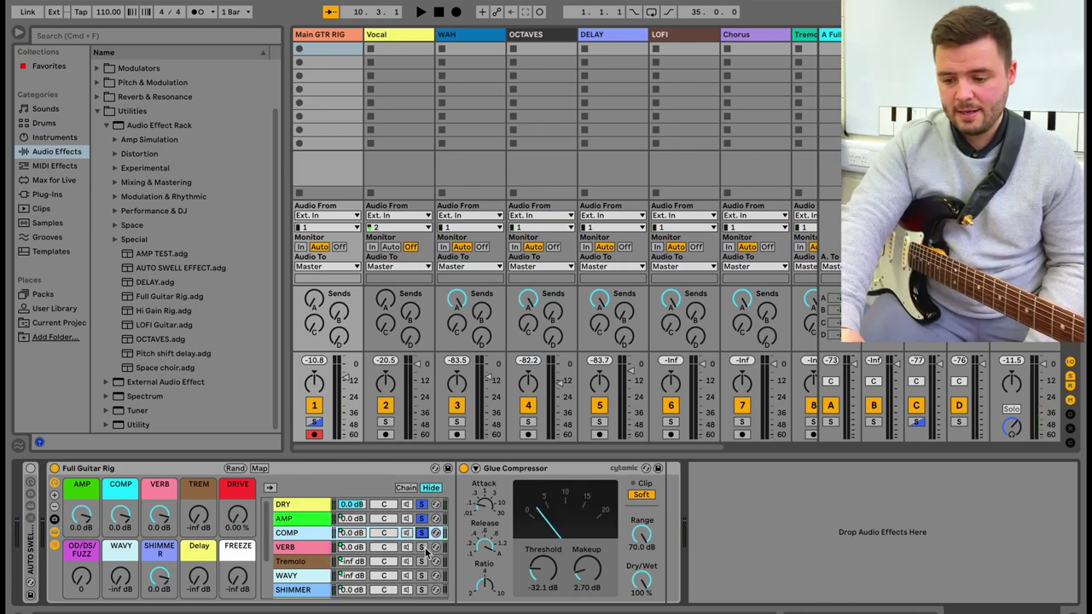
click(421, 547)
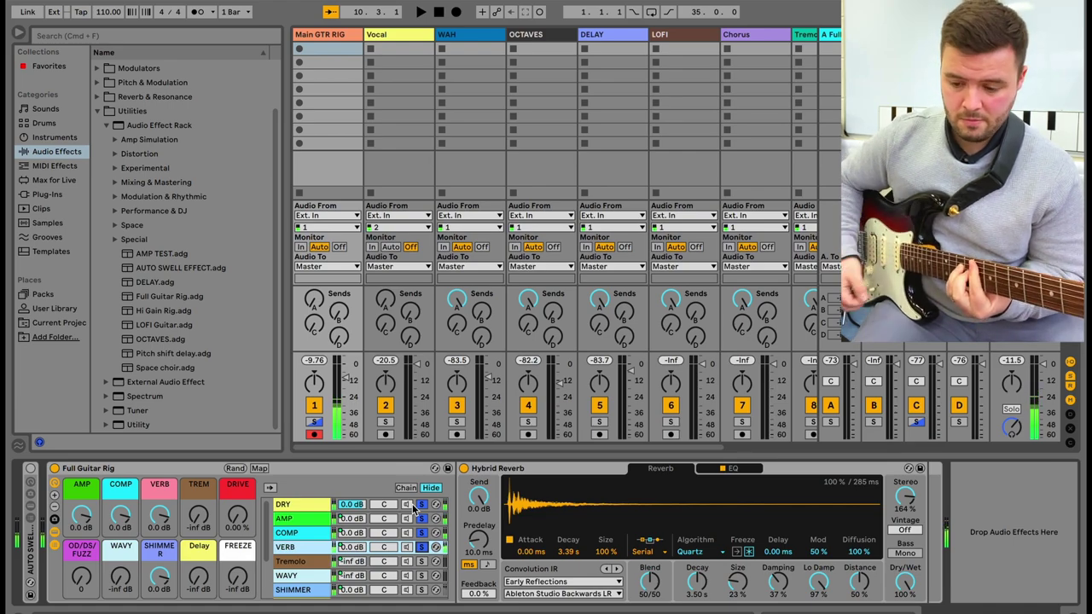
Solo the SHIMMER chain and lower the SHIMMER macro to about -11.3 dB
scroll(375, 529, down, 3)
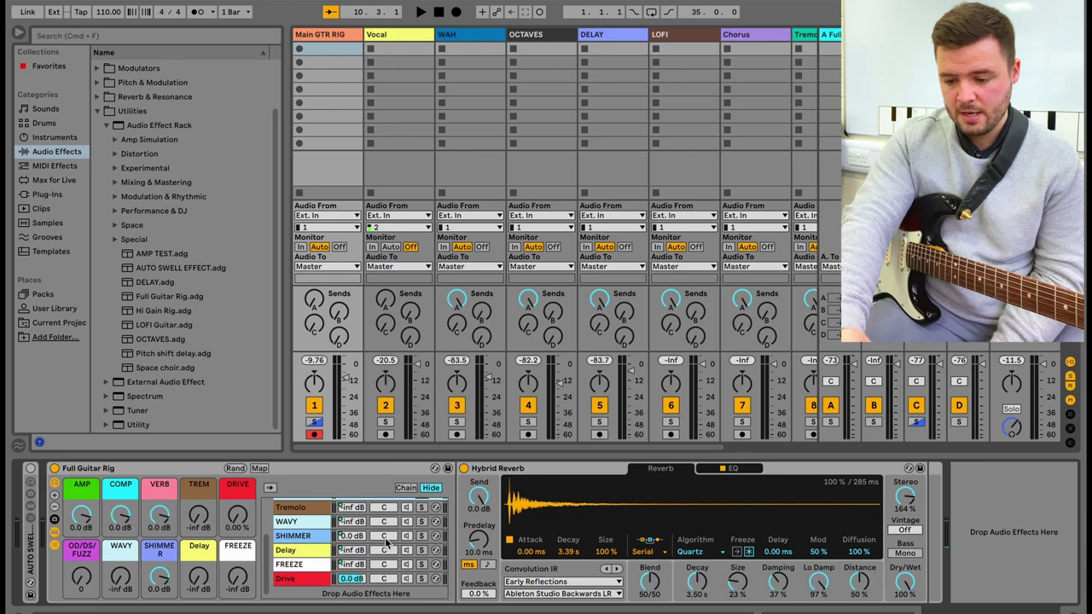
click(422, 536)
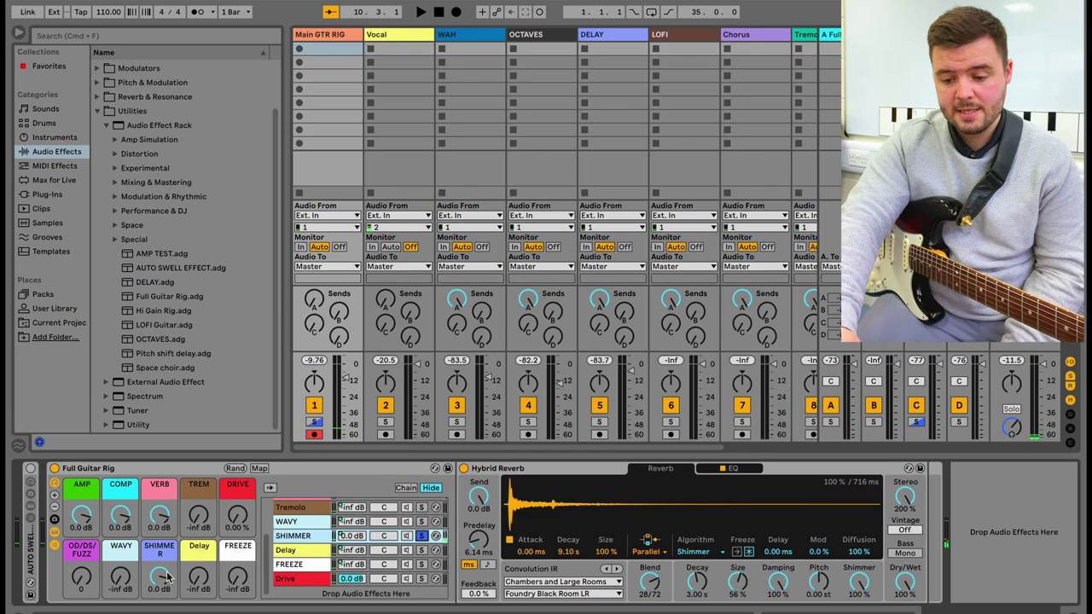
drag(160, 580, 159, 611)
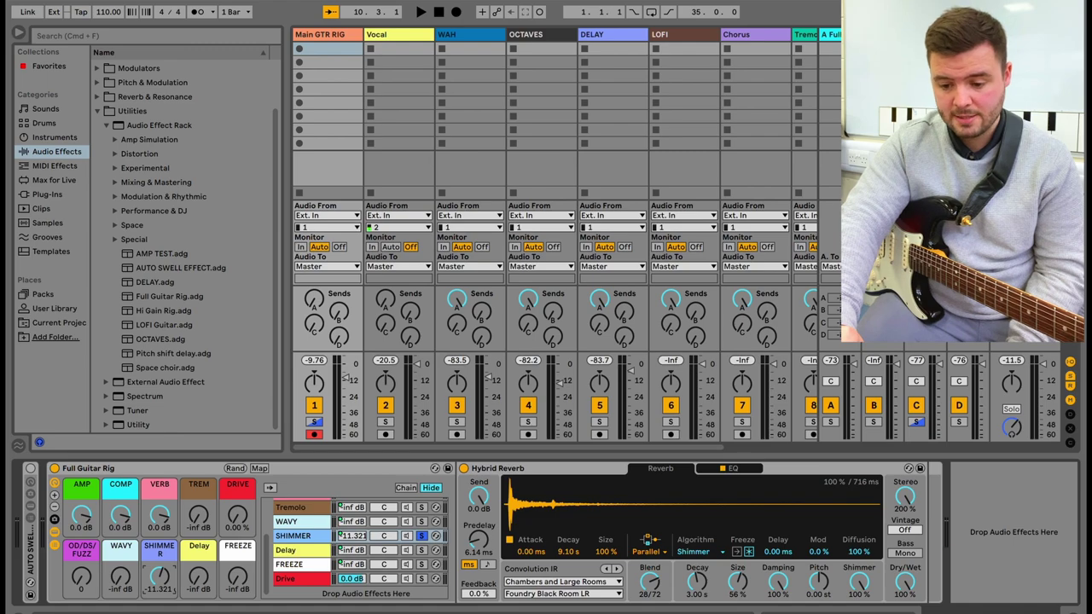
Show the Delay chain's devices and raise the rack's Delay macro to about -2.5 dB
scroll(296, 557, up, 4)
scroll(300, 565, down, 2)
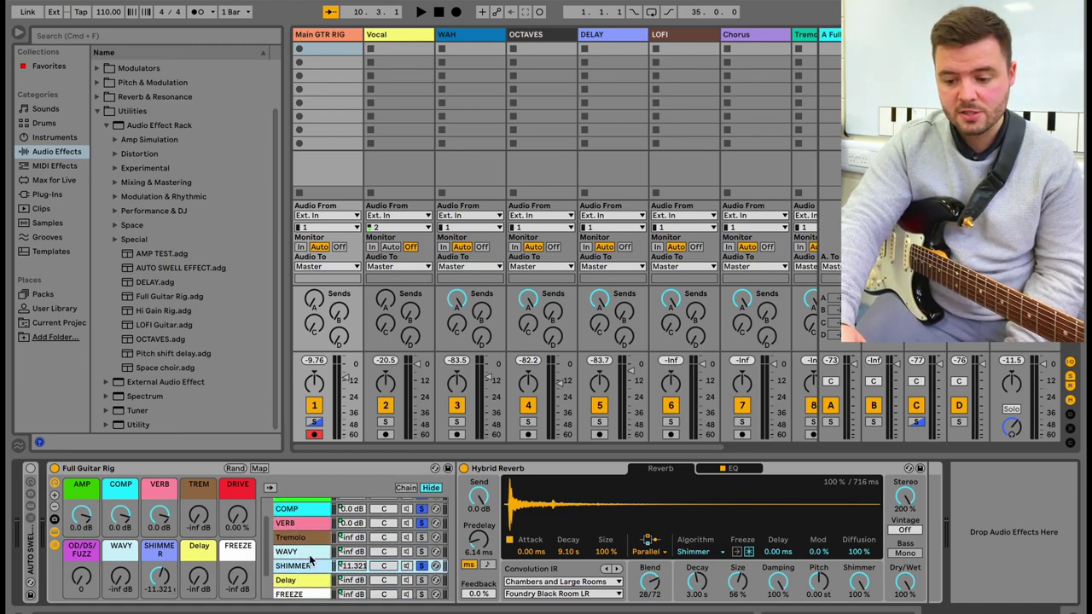
scroll(312, 560, down, 2)
click(305, 549)
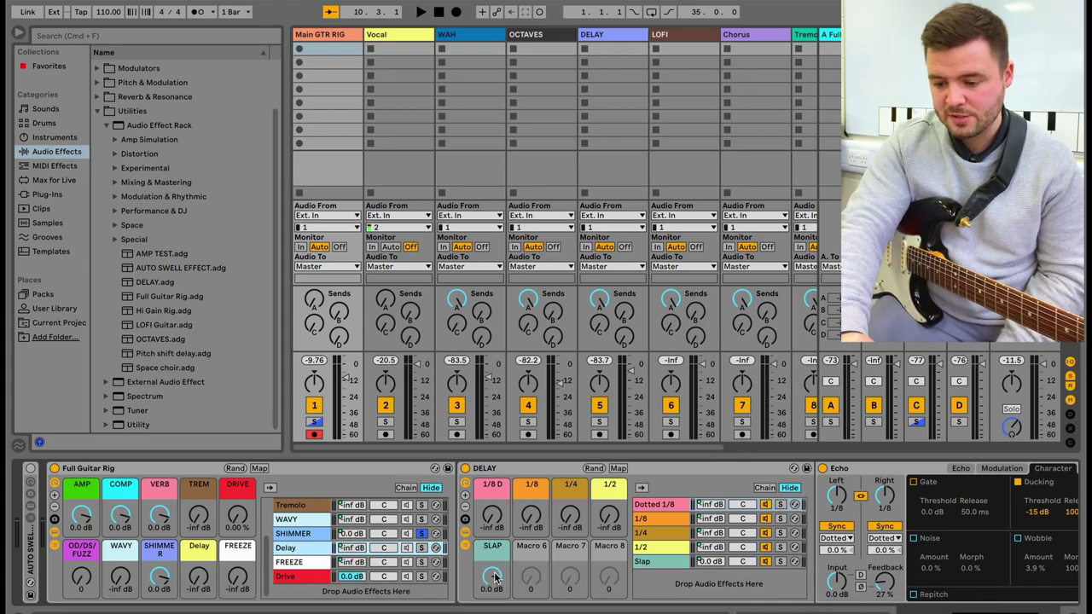
drag(198, 577, 198, 544)
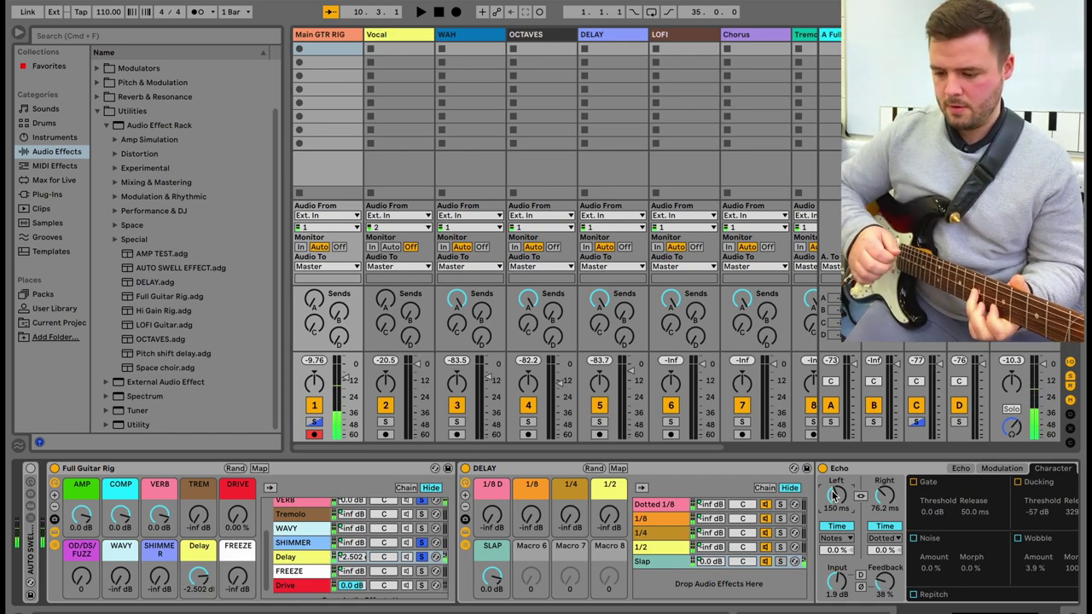
Turn the rack's Delay macro down to -inf dB and solo the WAVY chain
drag(203, 581, 203, 579)
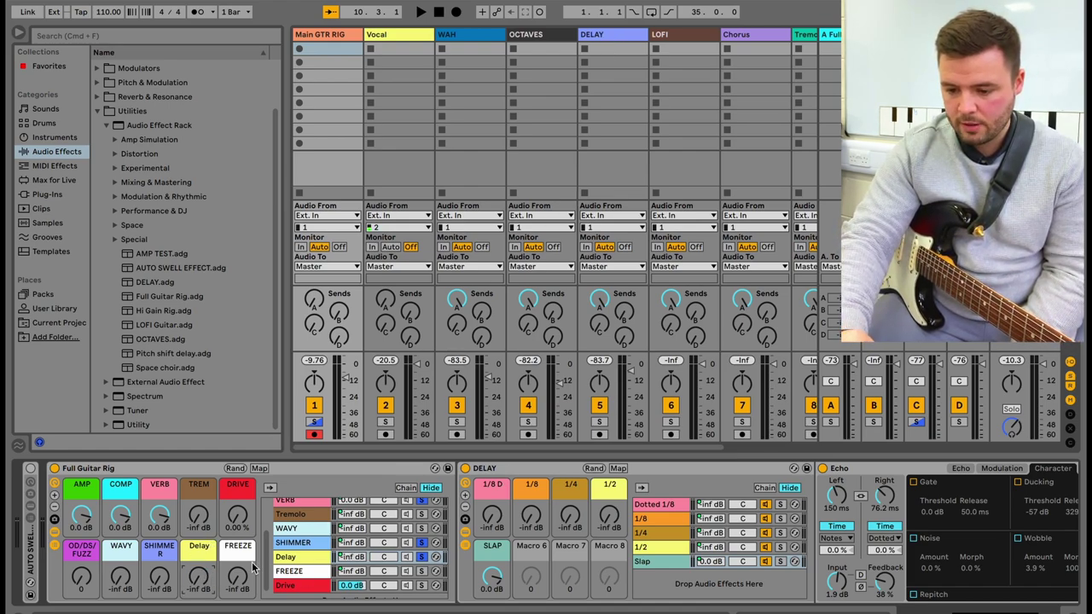
scroll(419, 551, up, 3)
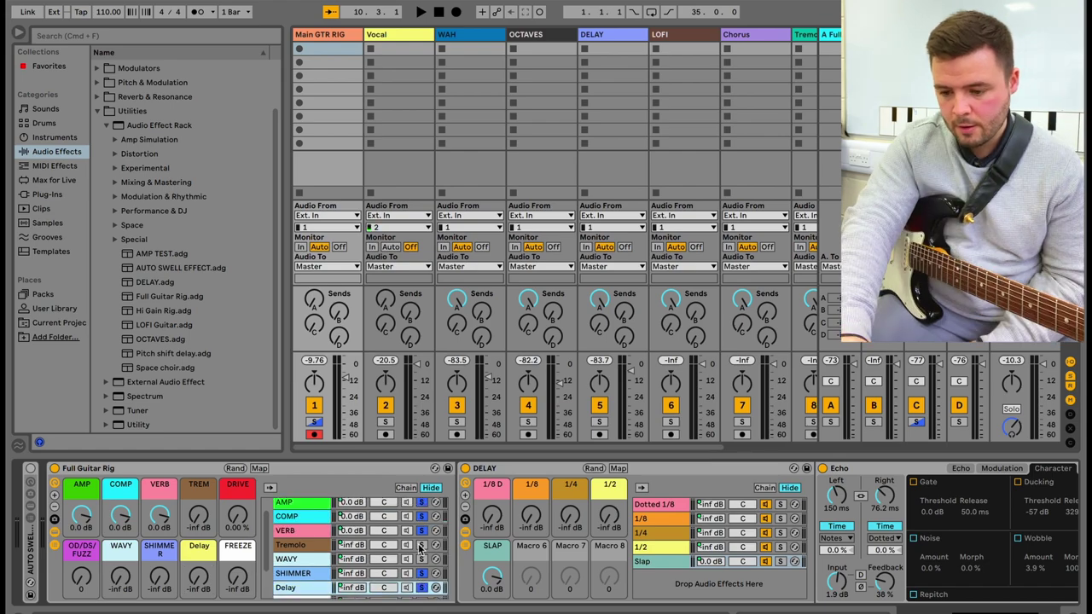
click(422, 561)
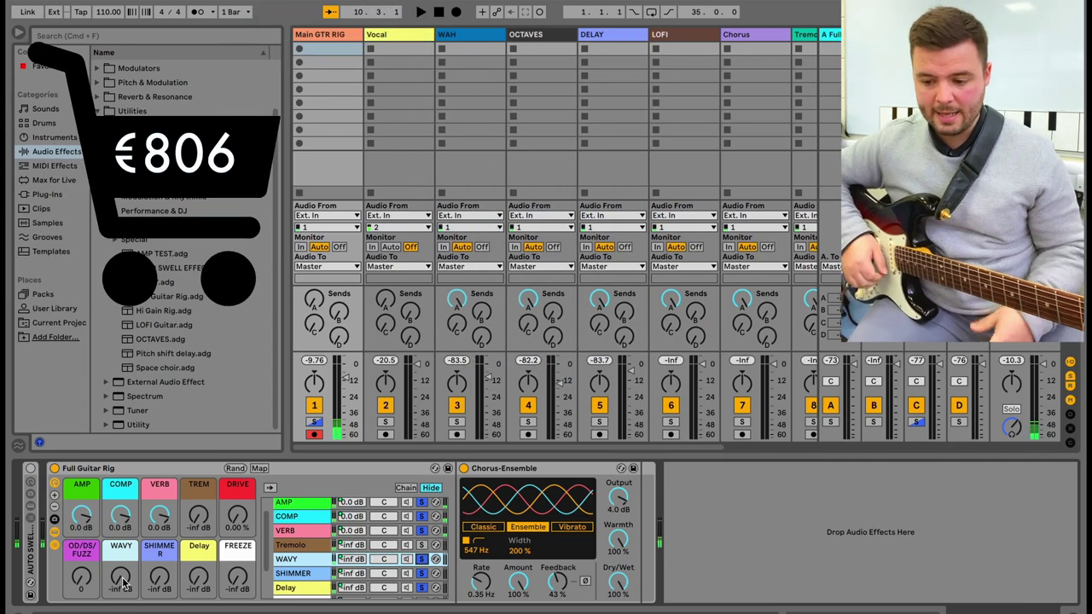
Audition the Chorus-Ensemble by raising the WAVY macro to 0.0 dB and returning it to -inf dB
mouse_move(122, 577)
mouse_down()
mouse_move(122, 563)
mouse_move(122, 576)
mouse_up()
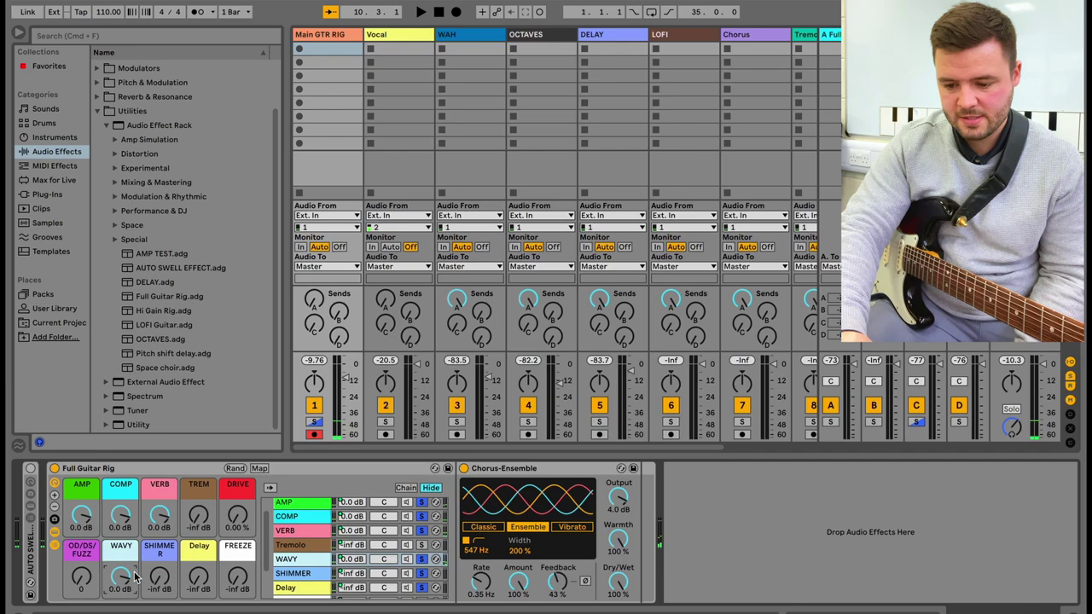
drag(121, 579, 122, 578)
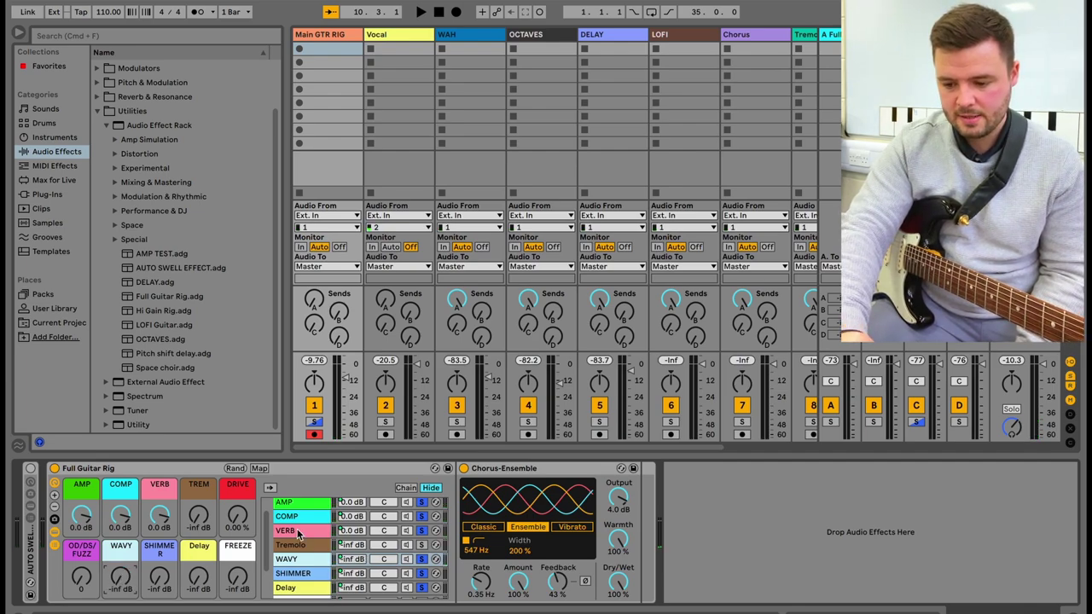
Solo the Tremolo chain, try its Auto Pan phase at 180° before resetting it to 0°, and raise the TREM macro to 0.0 dB
click(358, 546)
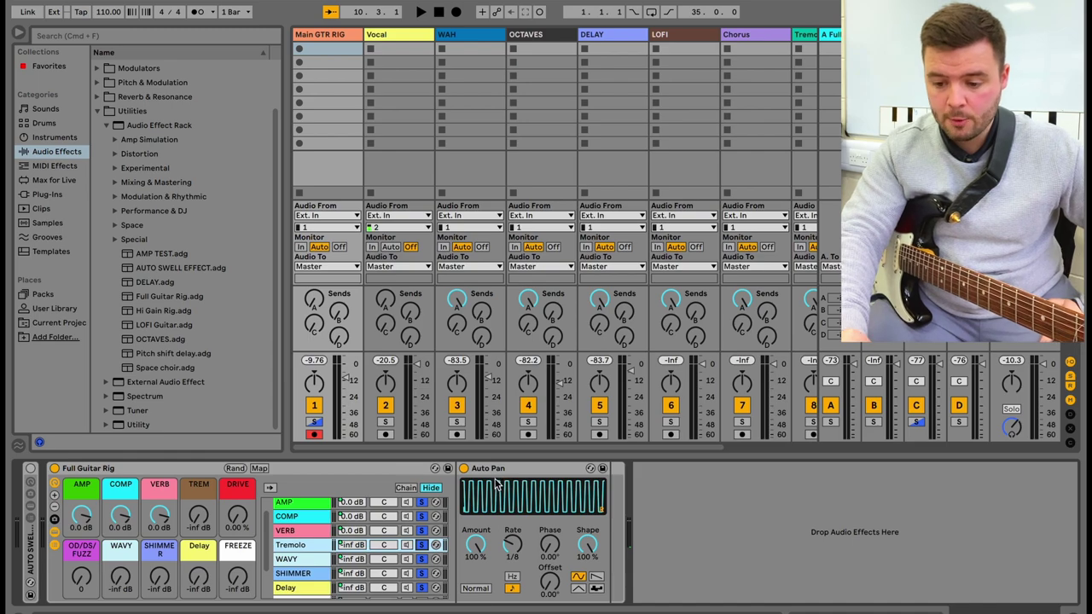
drag(550, 550, 553, 543)
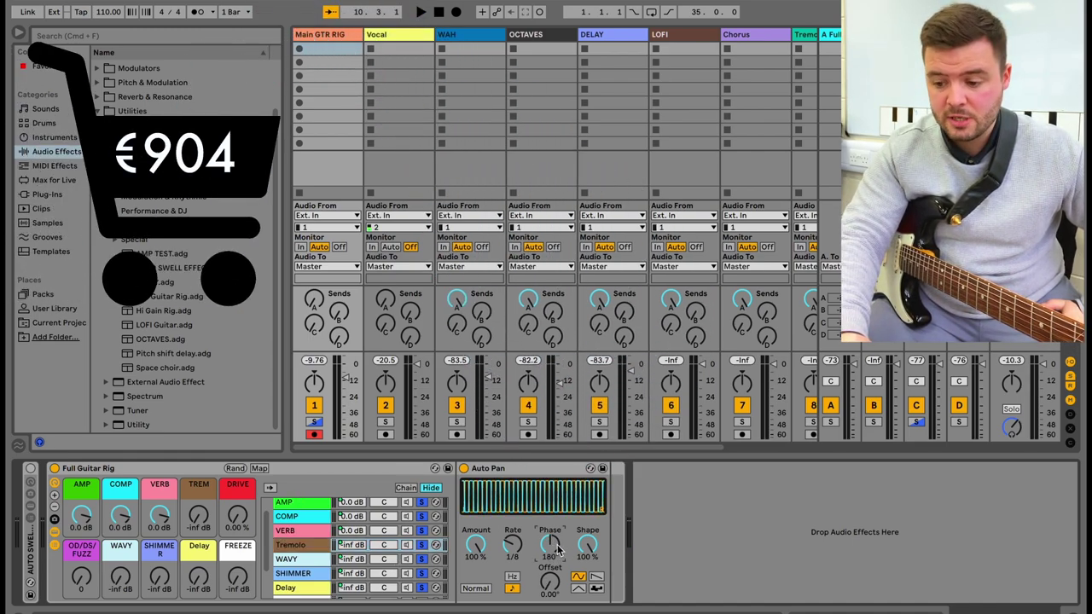
drag(550, 546, 550, 551)
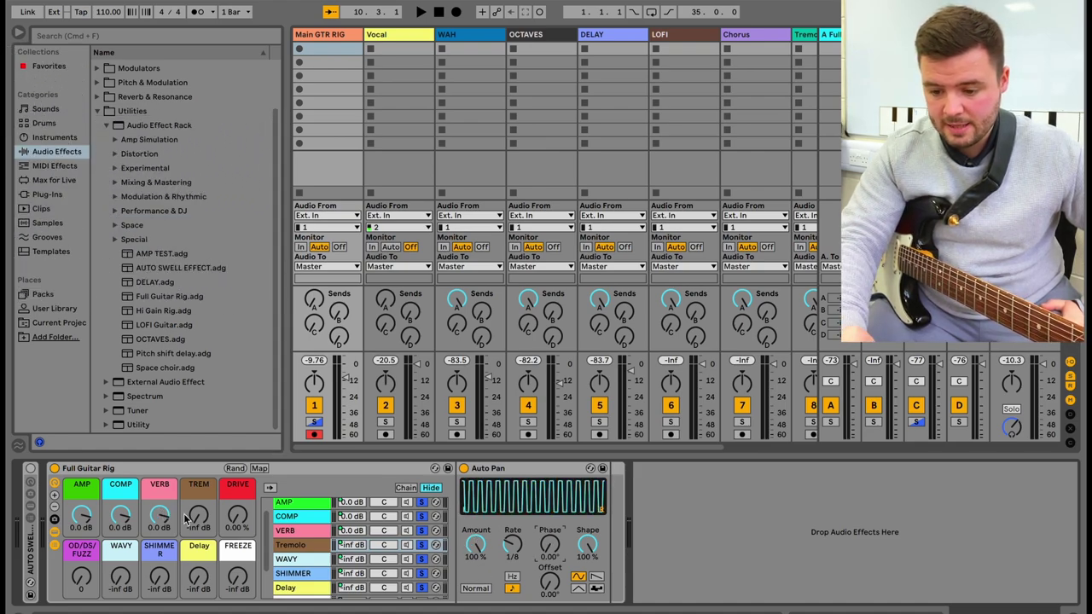
drag(197, 519, 198, 499)
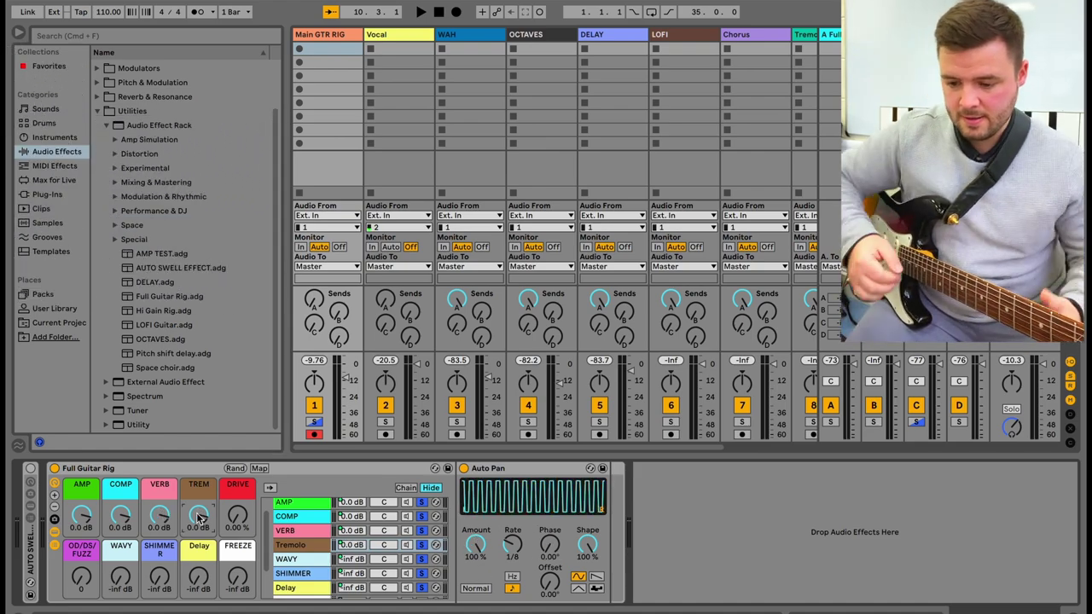
Solo the DRY, AMP, COMP, VERB, WAVY and SHIMMER chains again alongside the Tremolo chain
click(421, 510)
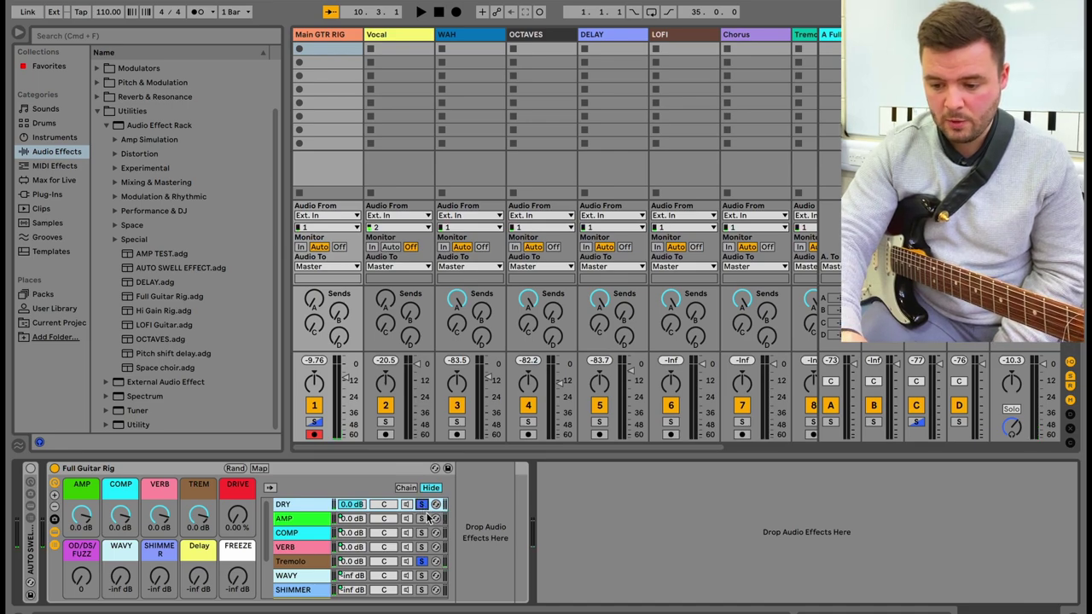
click(422, 519)
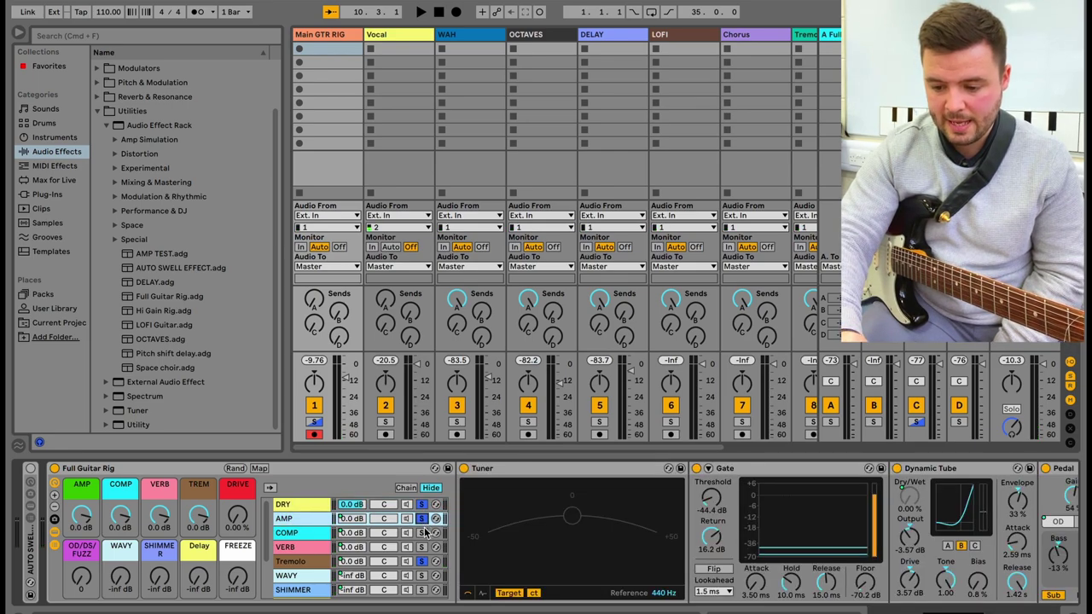
click(422, 533)
scroll(426, 539, down, 2)
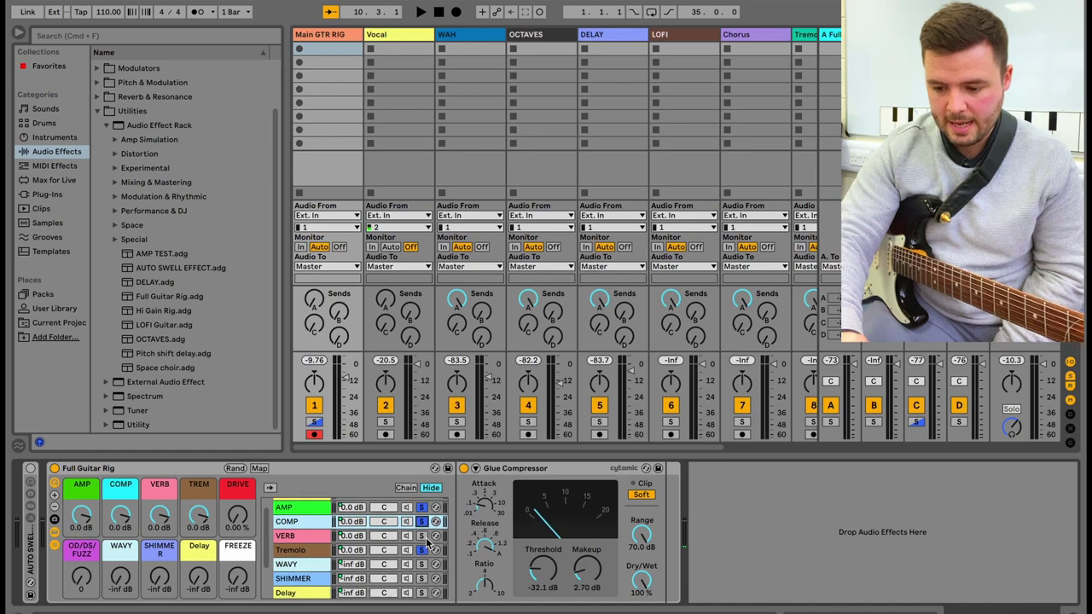
click(423, 536)
click(422, 564)
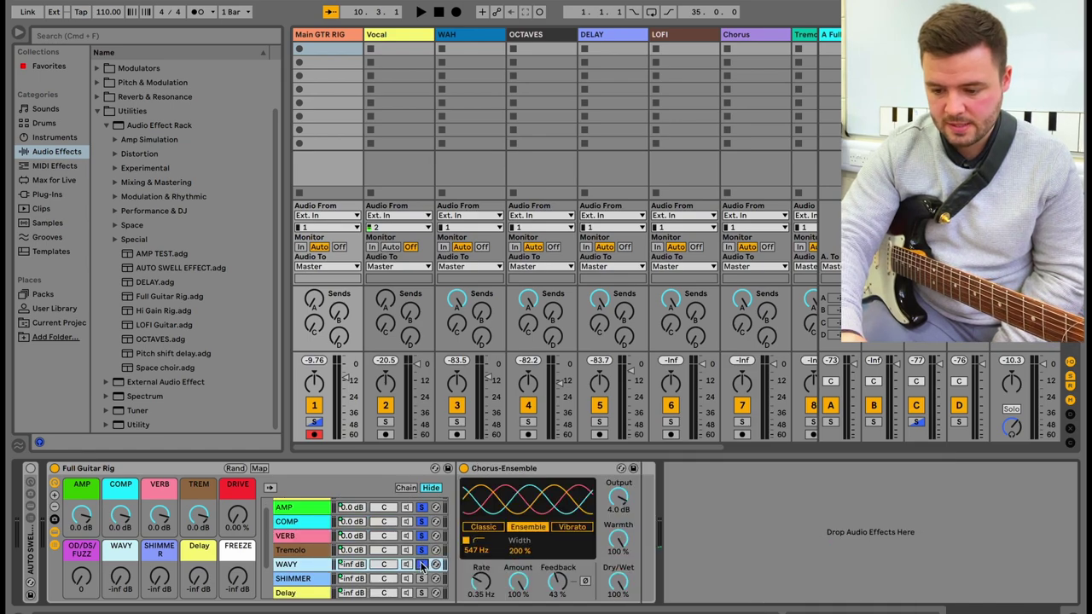
click(421, 579)
scroll(422, 568, down, 3)
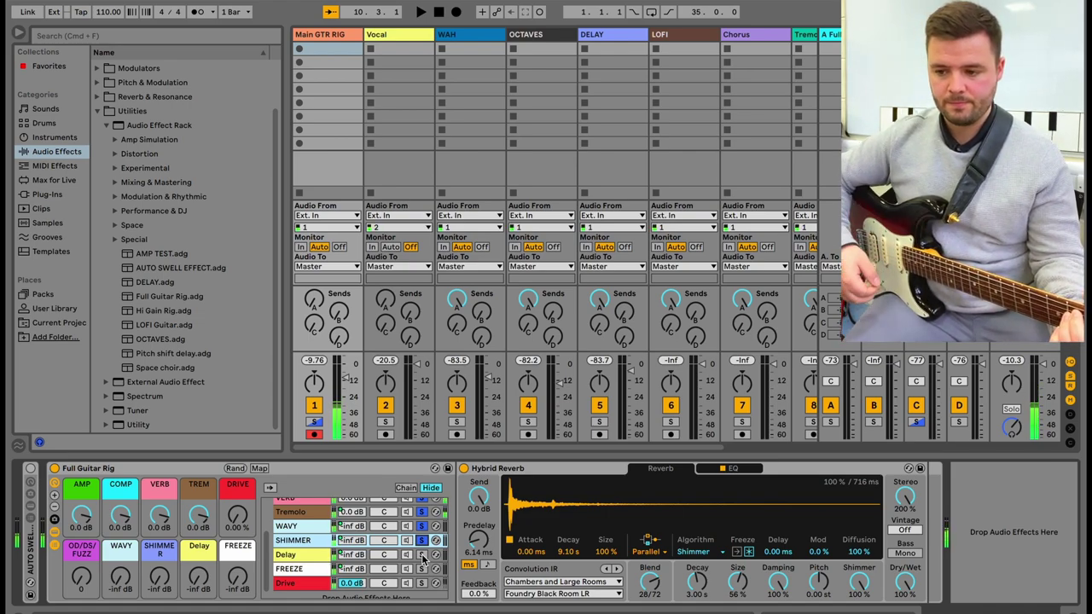
Turn the TREM macro down to -inf dB and show the FREEZE chain's Reverb device
scroll(666, 57, right, 3)
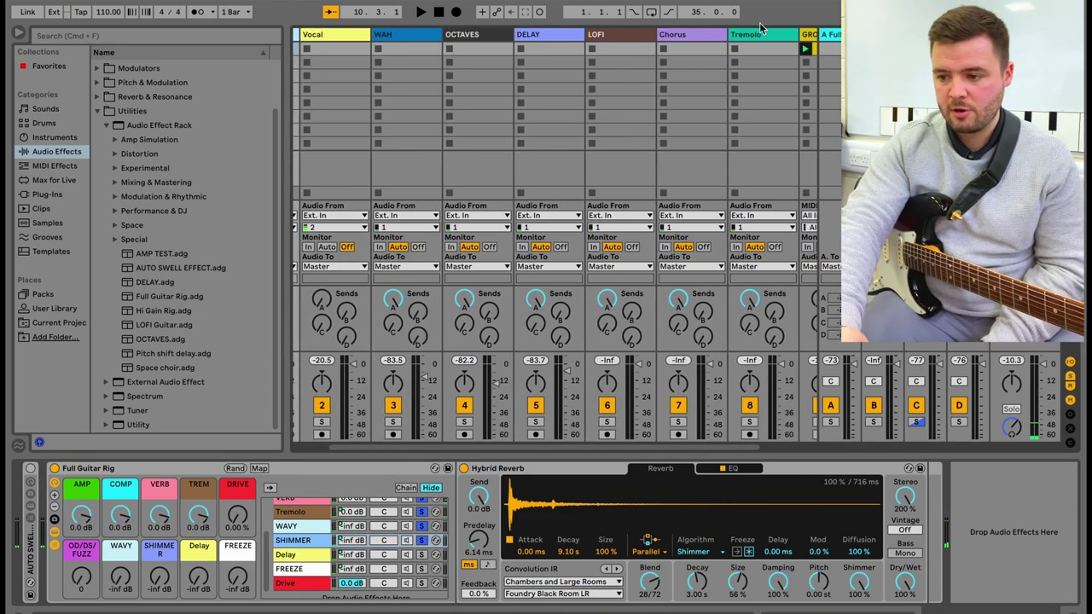
scroll(734, 43, right, 1)
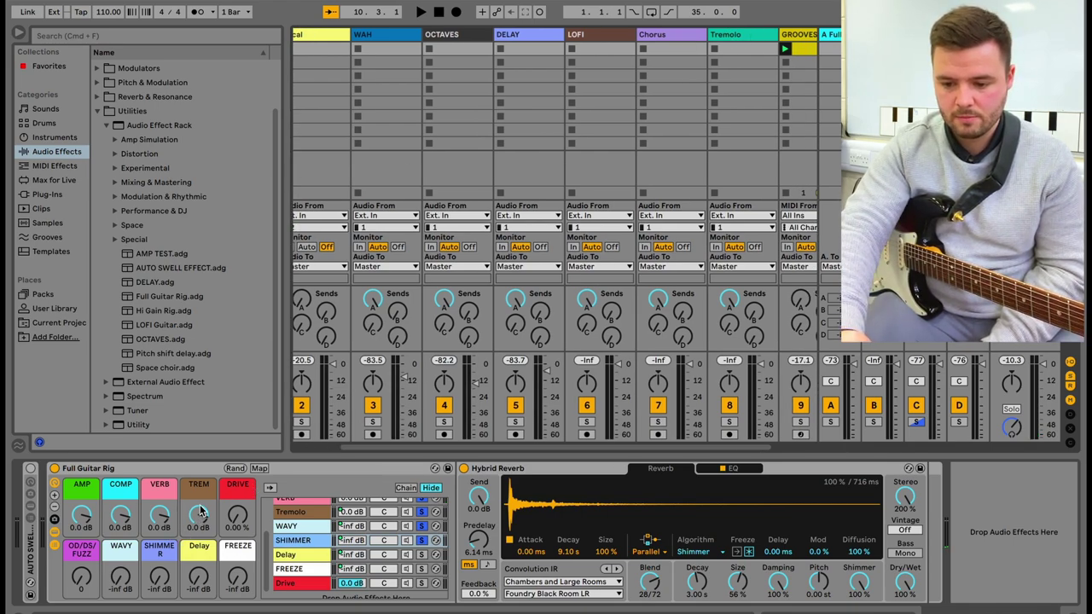
drag(206, 513, 206, 529)
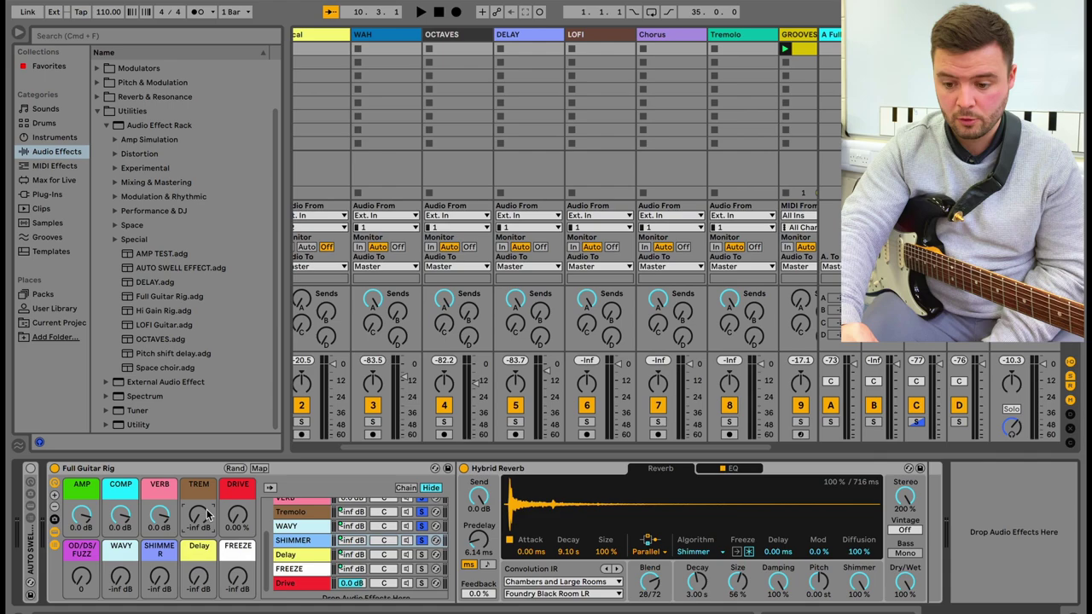
click(241, 554)
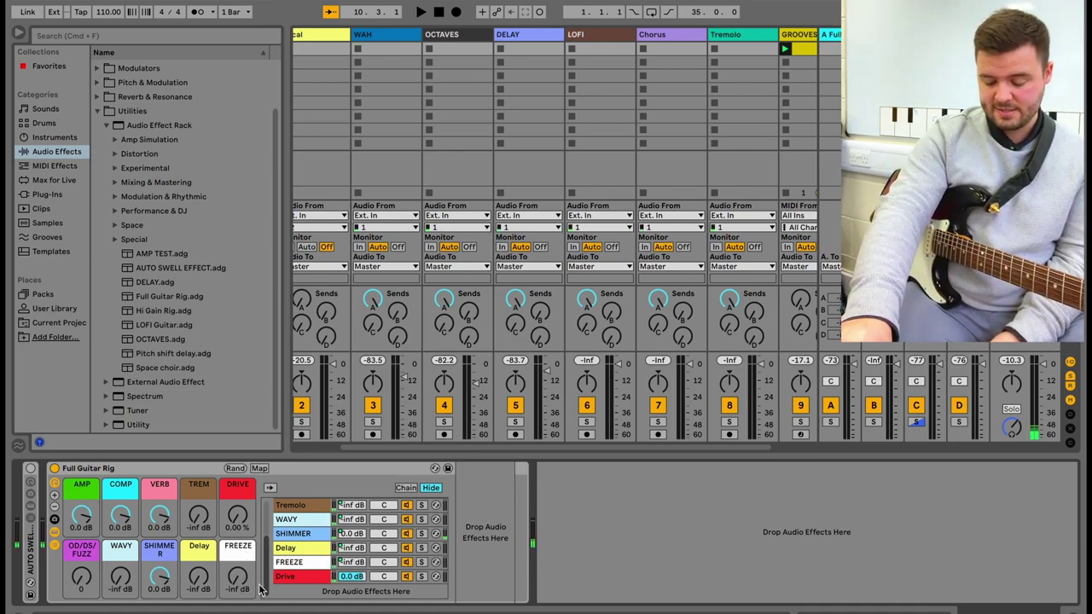
click(309, 567)
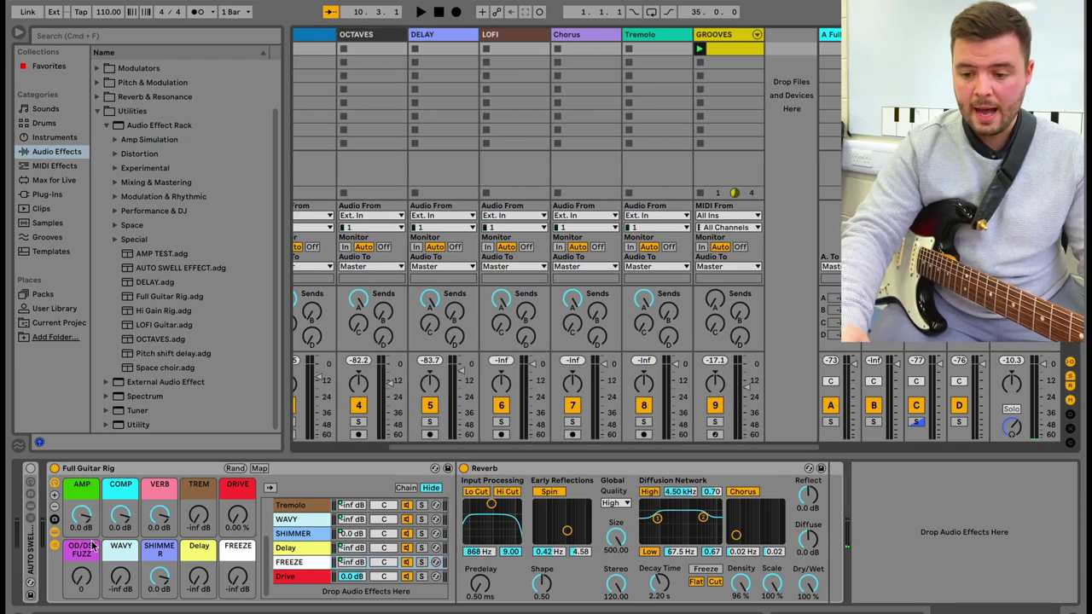
scroll(480, 202, left, 5)
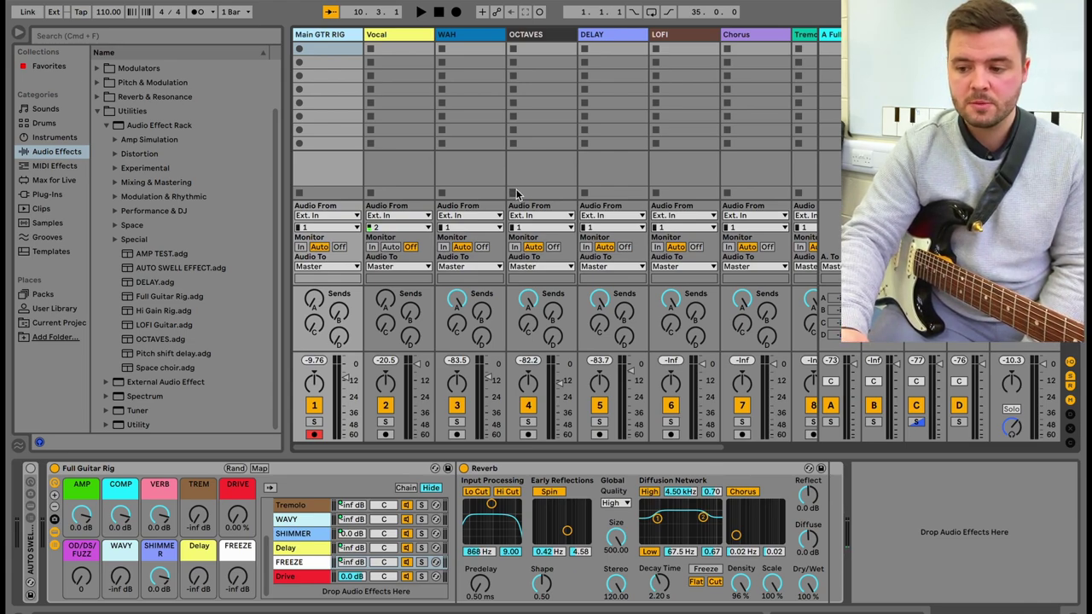
scroll(516, 100, right, 3)
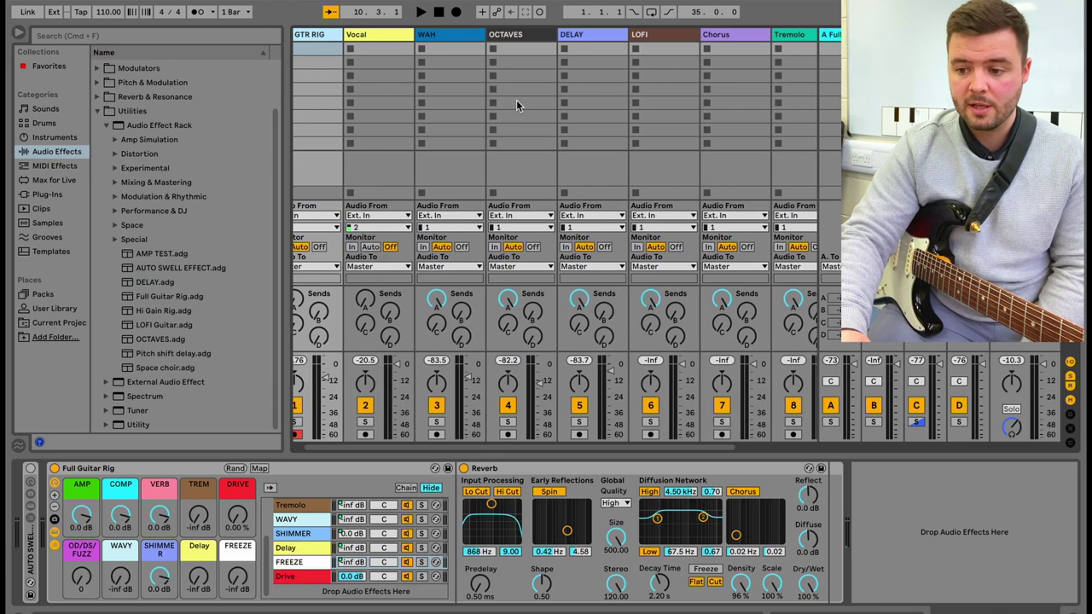
scroll(517, 100, left, 3)
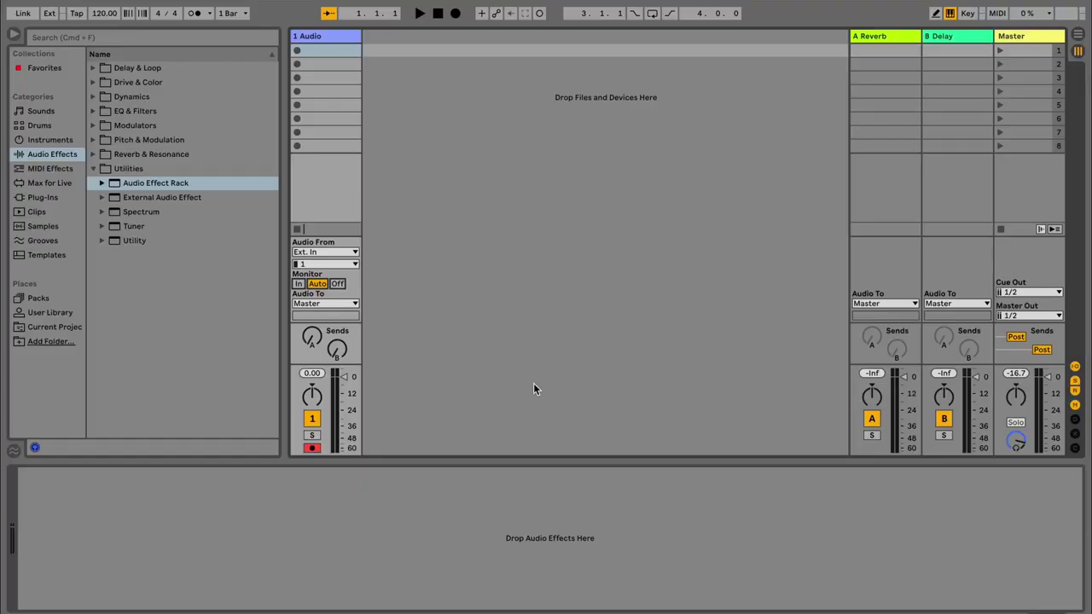
Add an empty Audio Effect Rack from Utilities to the audio track and show its chain list
click(95, 168)
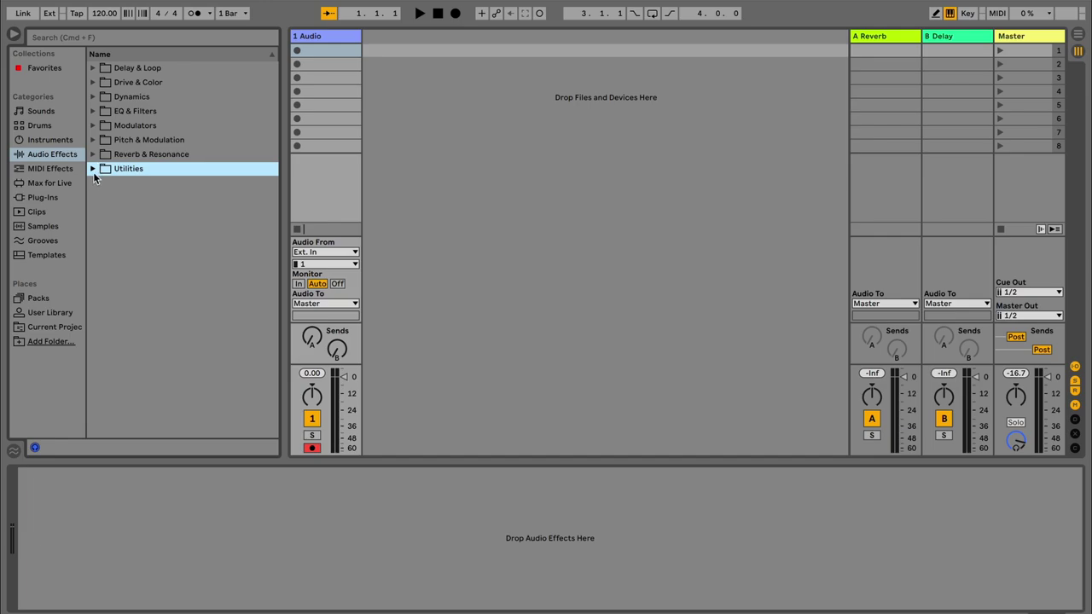
click(94, 171)
drag(120, 190, 47, 533)
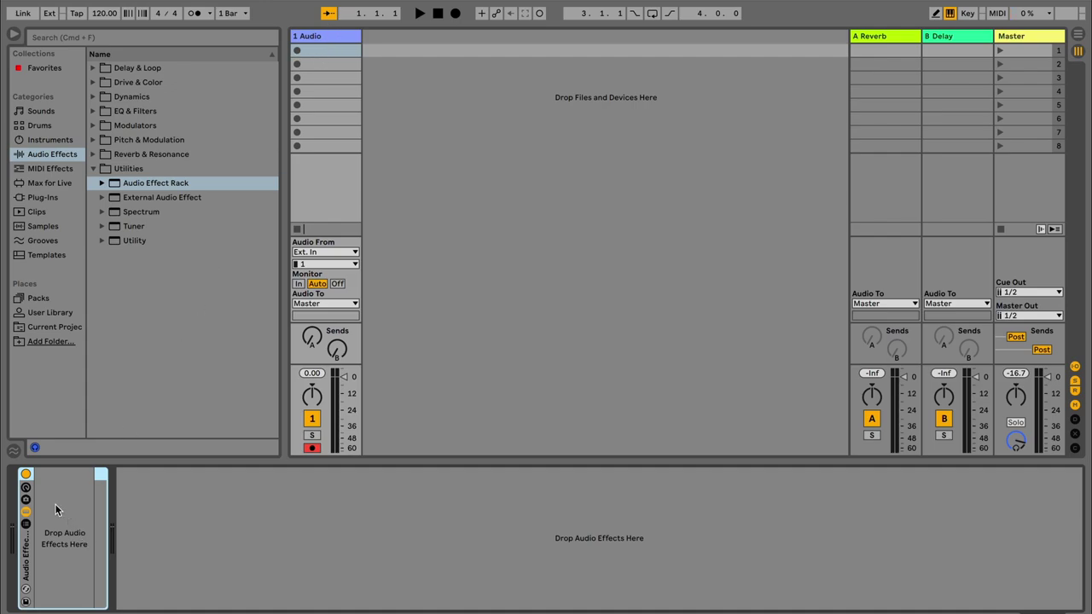
click(62, 576)
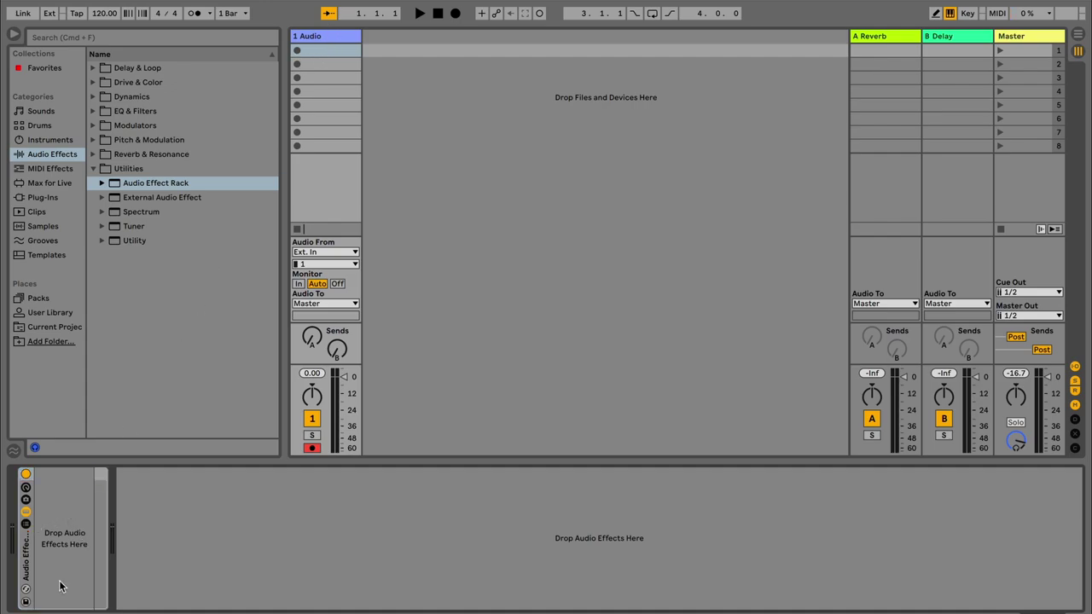
click(26, 525)
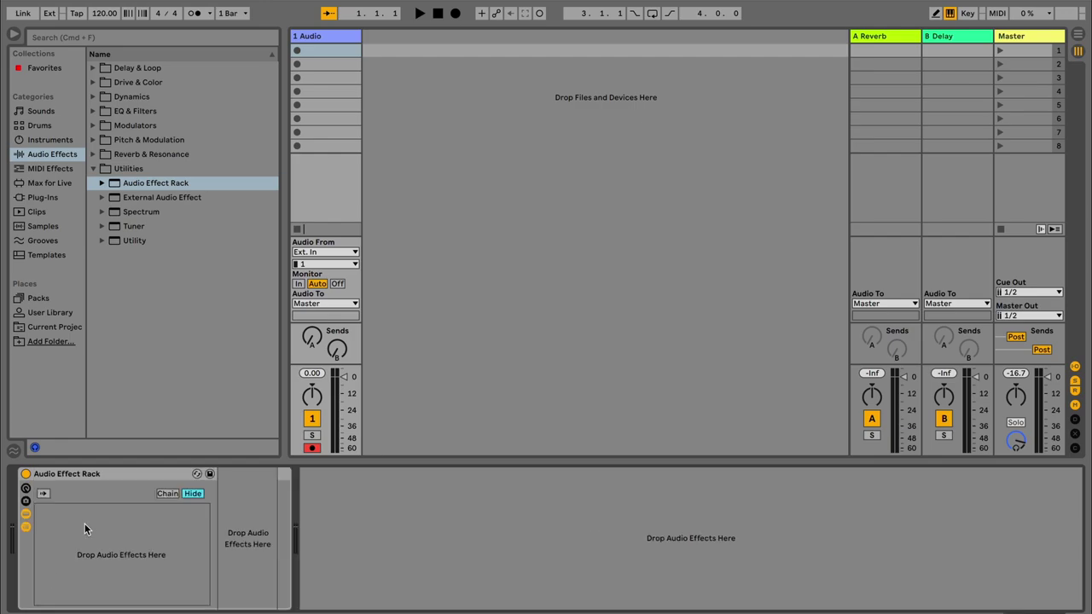
Create two chains in the new rack and name them DRY and AMP
right_click(85, 529)
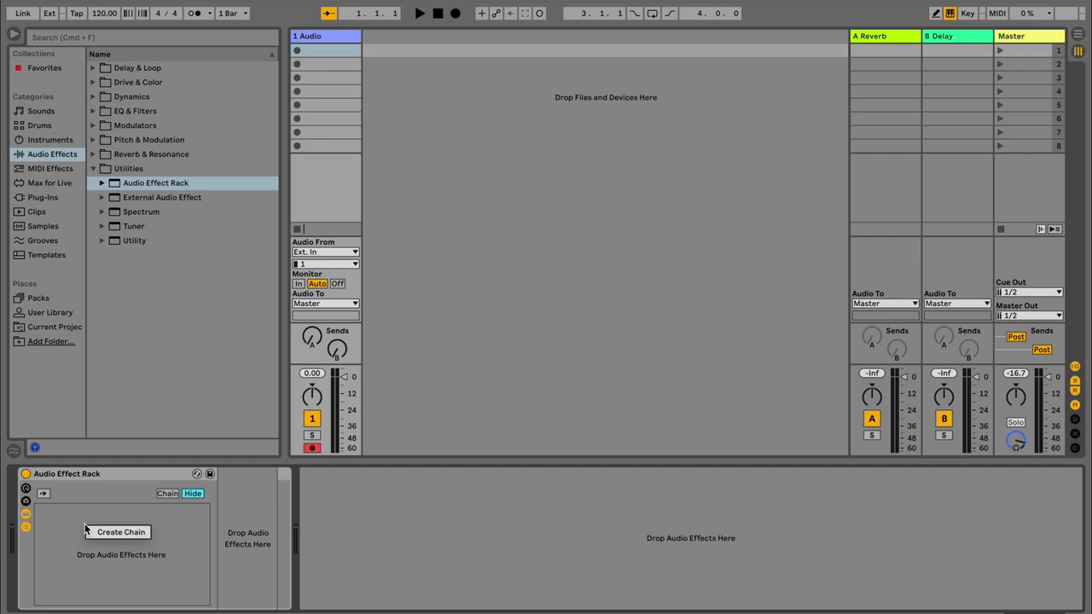
click(102, 532)
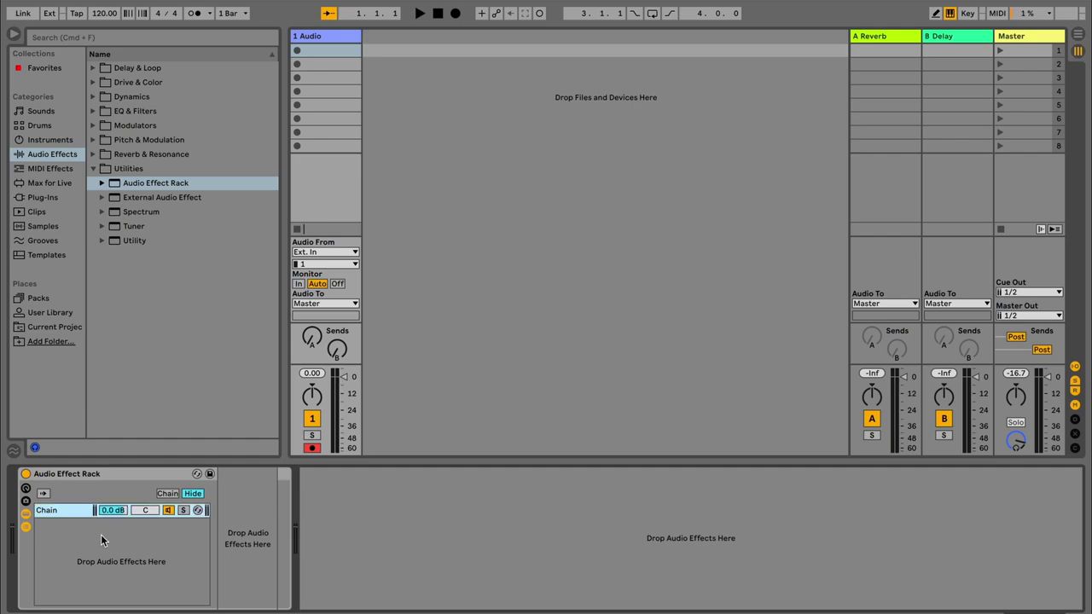
key(super+r)
text(DRY)
key(Return)
right_click(70, 526)
click(92, 534)
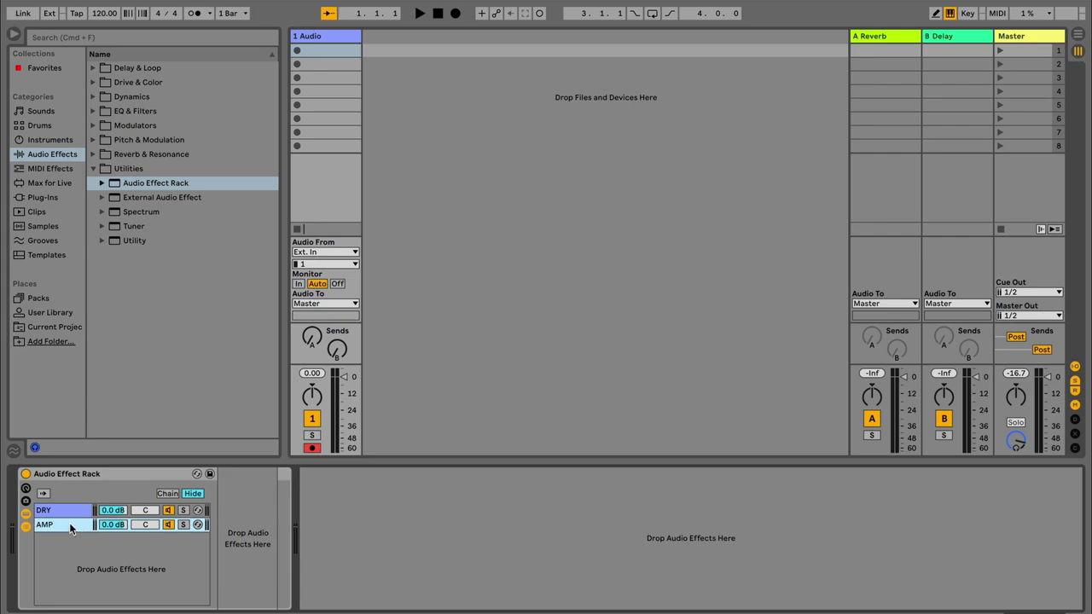
Select the DRY and AMP chains in turn to compare their device areas, finishing on AMP
click(71, 511)
click(72, 523)
click(73, 512)
click(73, 525)
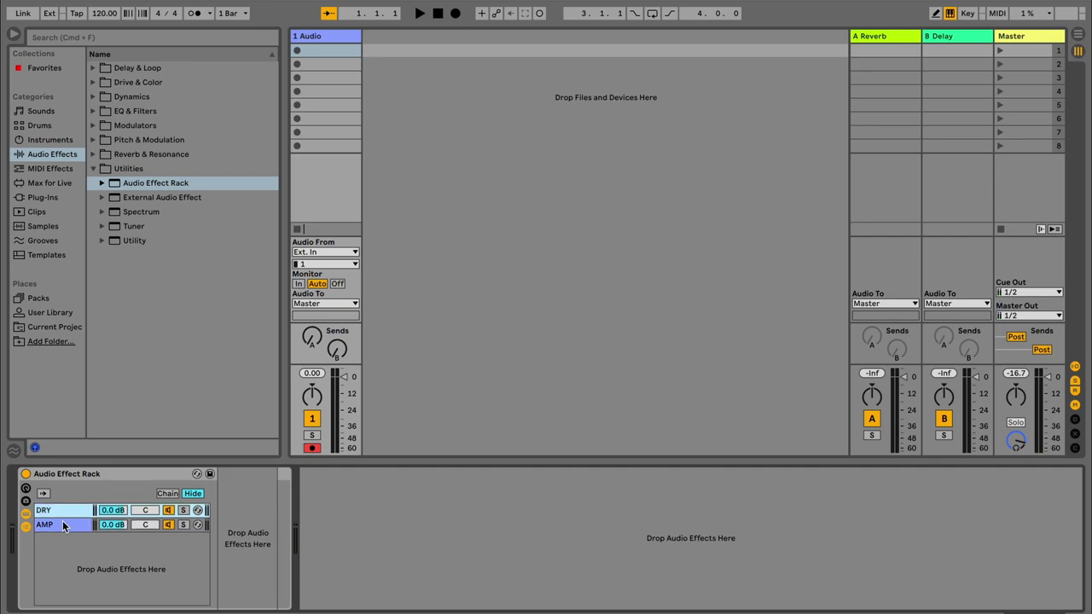
click(63, 525)
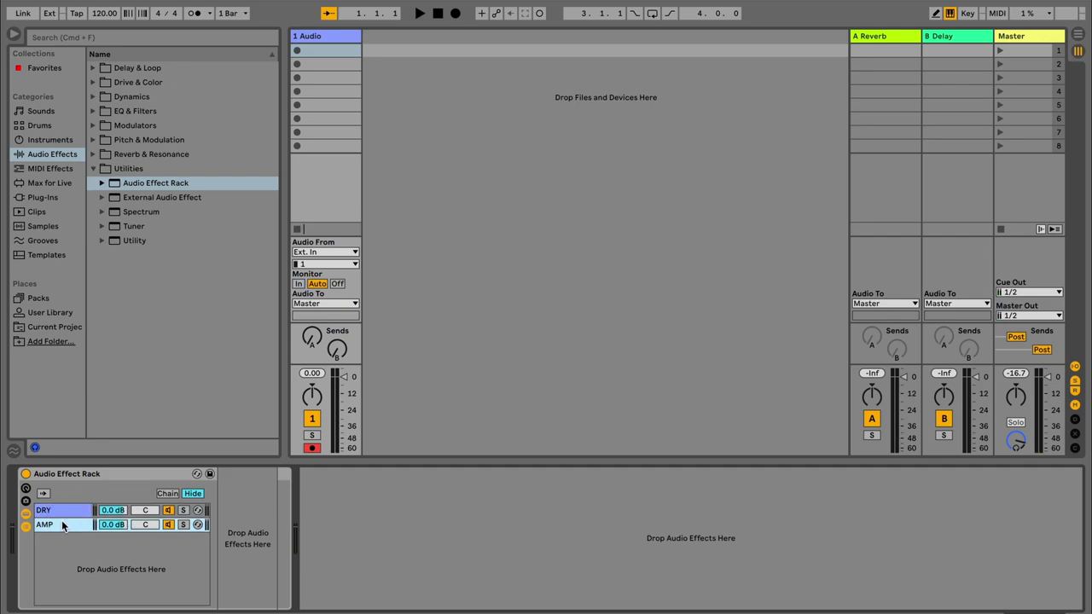
Add the Amp device from Drive & Color to the AMP chain and compare that chain with DRY, ending on AMP
click(95, 169)
click(95, 81)
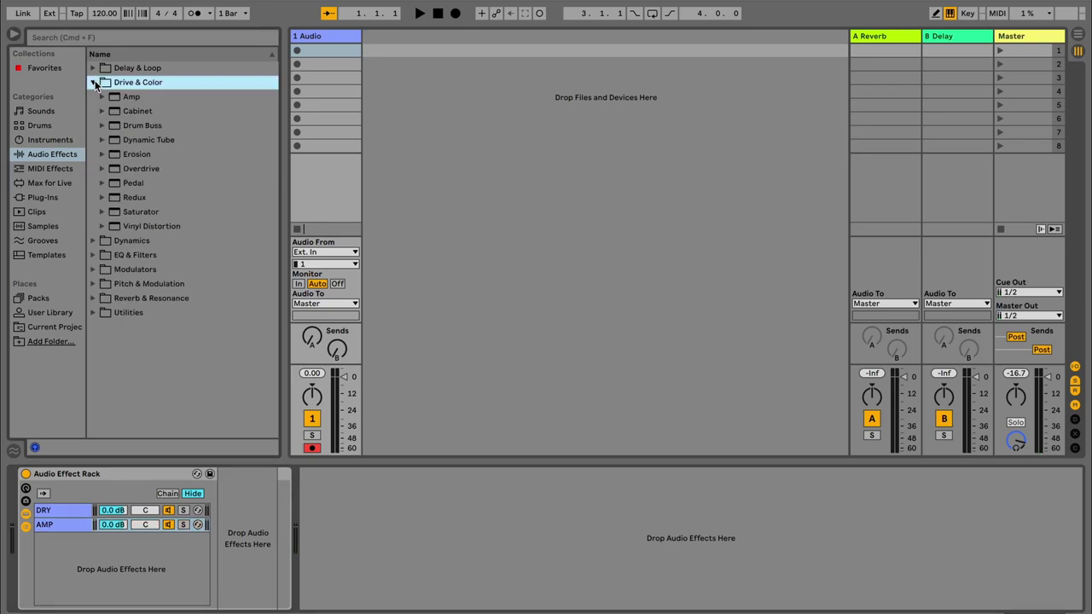
drag(116, 102, 237, 540)
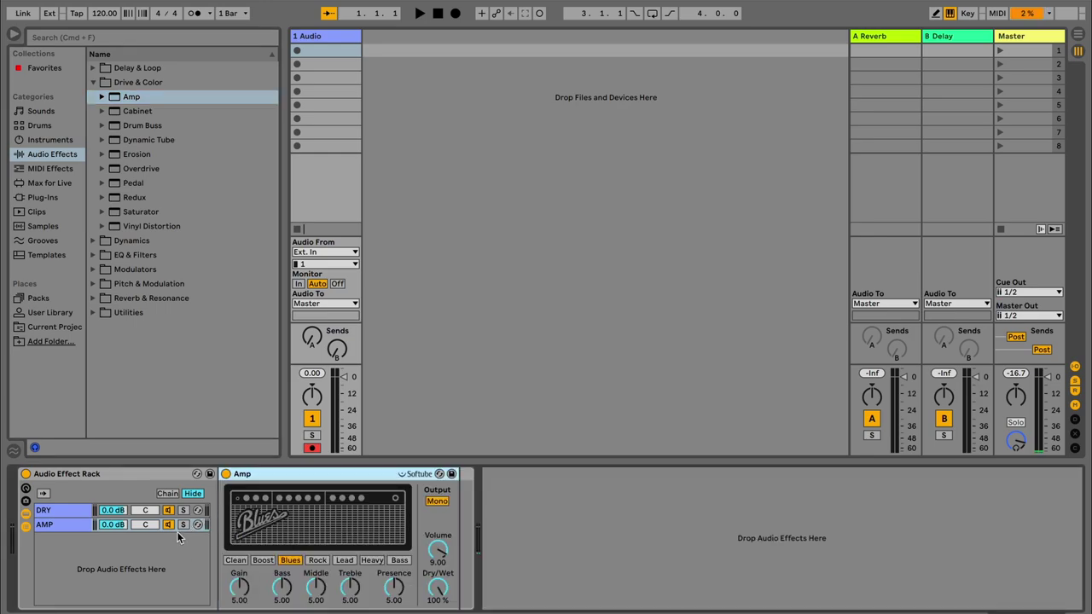
click(67, 510)
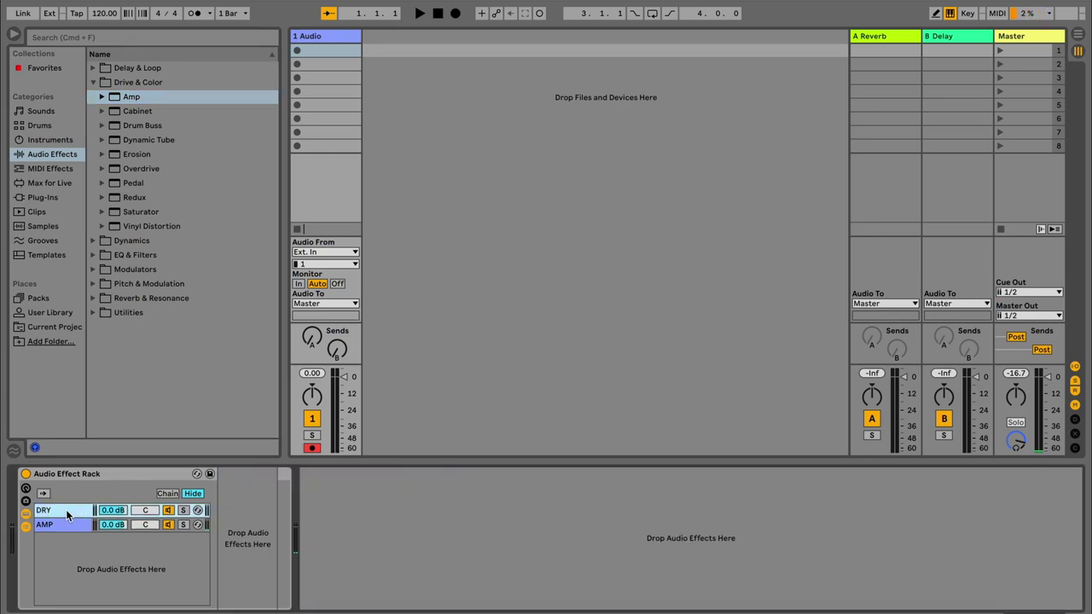
click(61, 525)
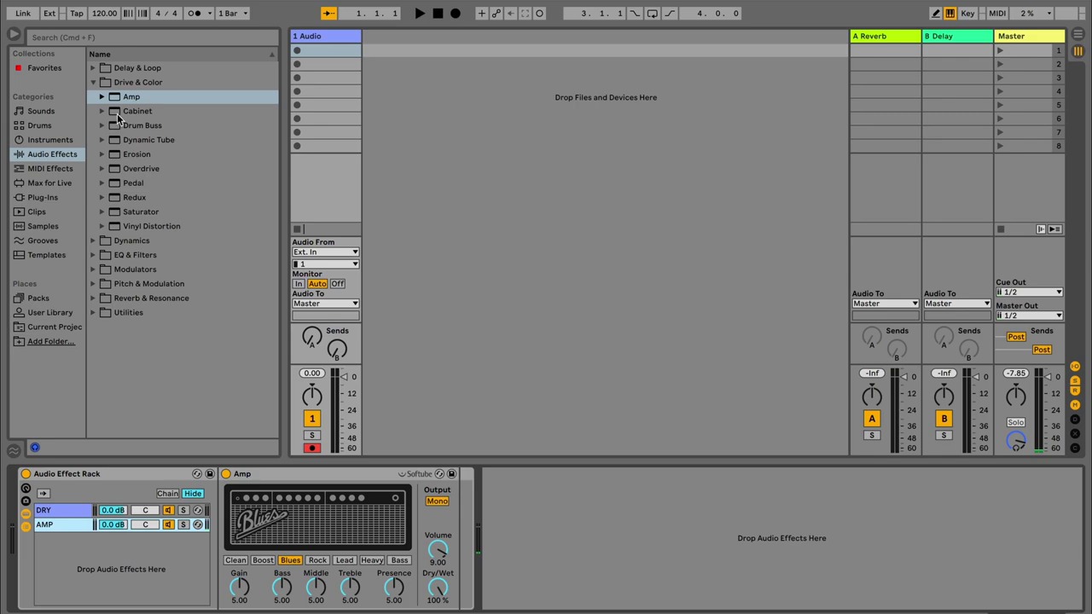
Add a Cabinet after the Amp in the AMP chain, with a 2x12 speaker and a Dynamic microphone placed Near Off-Axis
mouse_move(118, 116)
mouse_down()
mouse_move(348, 309)
mouse_move(453, 455)
mouse_move(458, 507)
mouse_move(512, 510)
mouse_move(462, 504)
mouse_up()
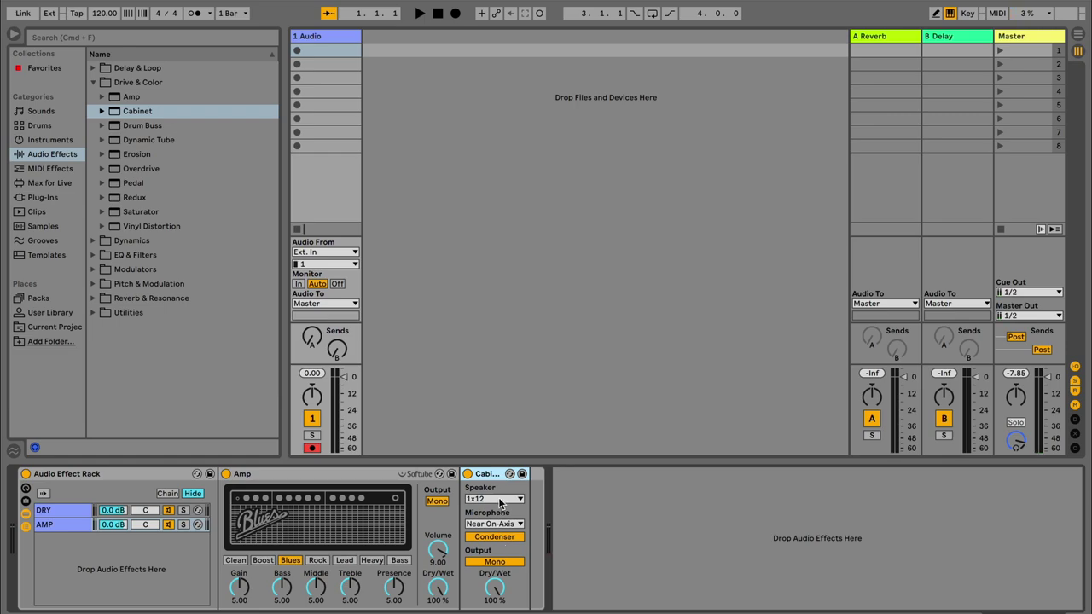
click(500, 504)
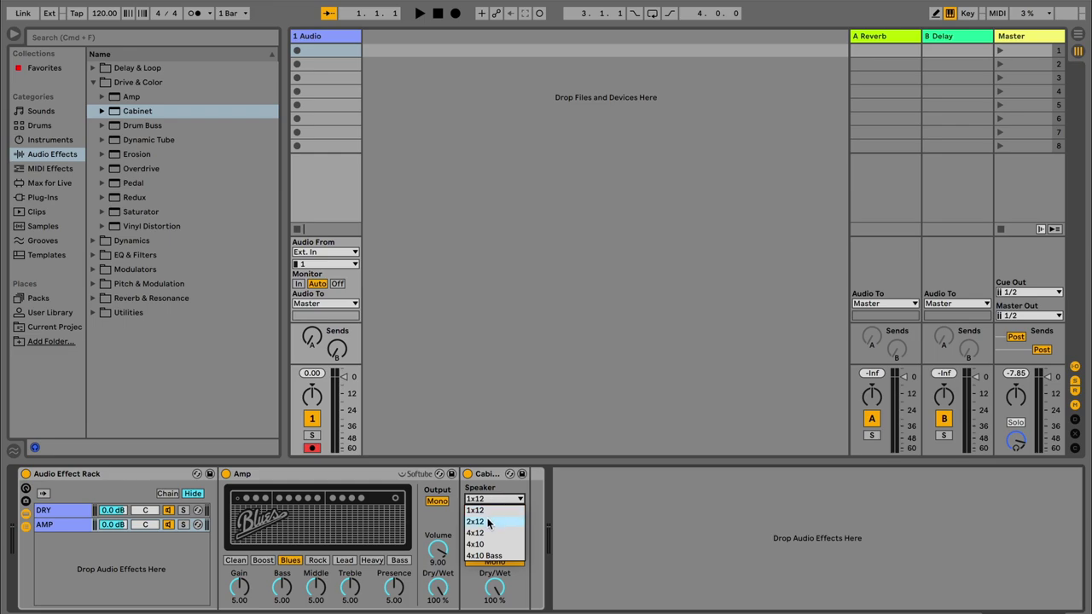
click(491, 522)
click(489, 524)
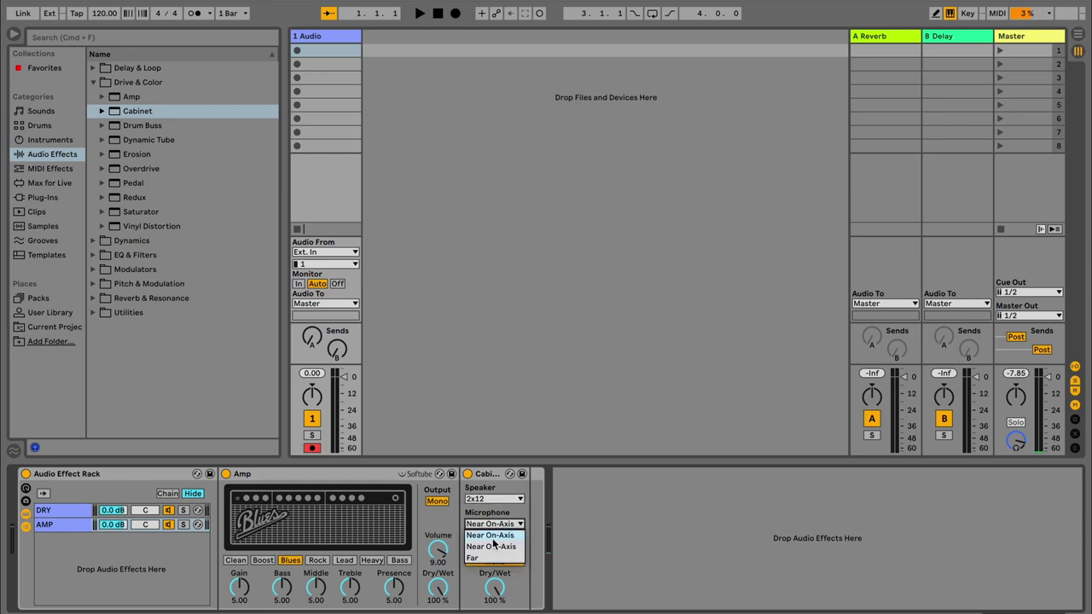
click(492, 547)
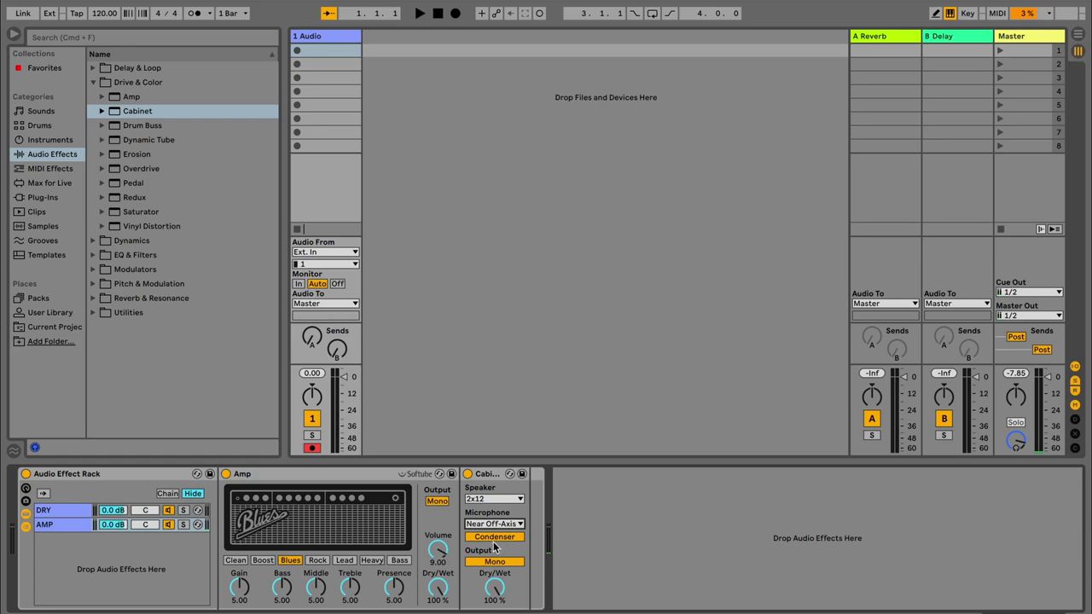
click(501, 539)
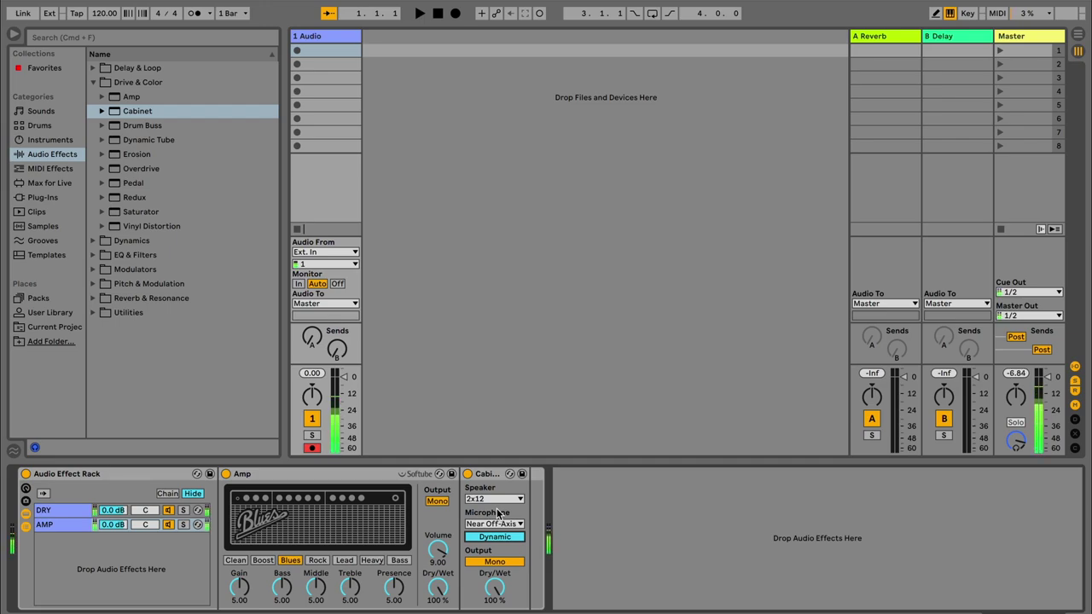
Set the Amp's Gain to 6.43, Bass to 5.48, Middle to 6.75 and Treble to 6.11
click(318, 588)
drag(318, 588, 317, 574)
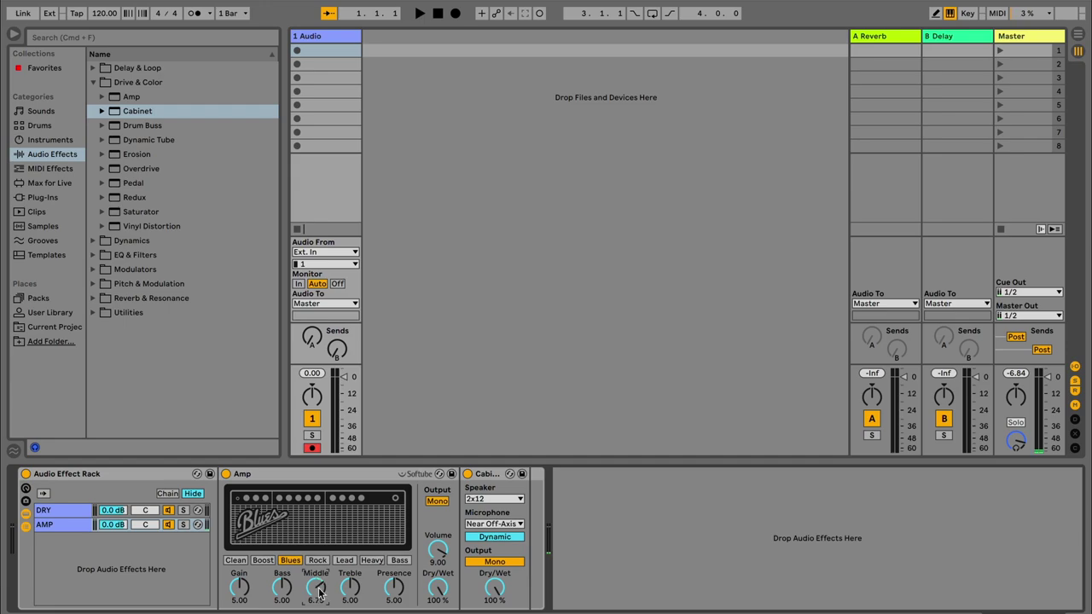
click(350, 587)
click(281, 587)
drag(281, 587, 240, 577)
Create a third chain named Reverb in the rack and add the Reverb device from Reverb & Resonance to it
right_click(62, 541)
click(81, 550)
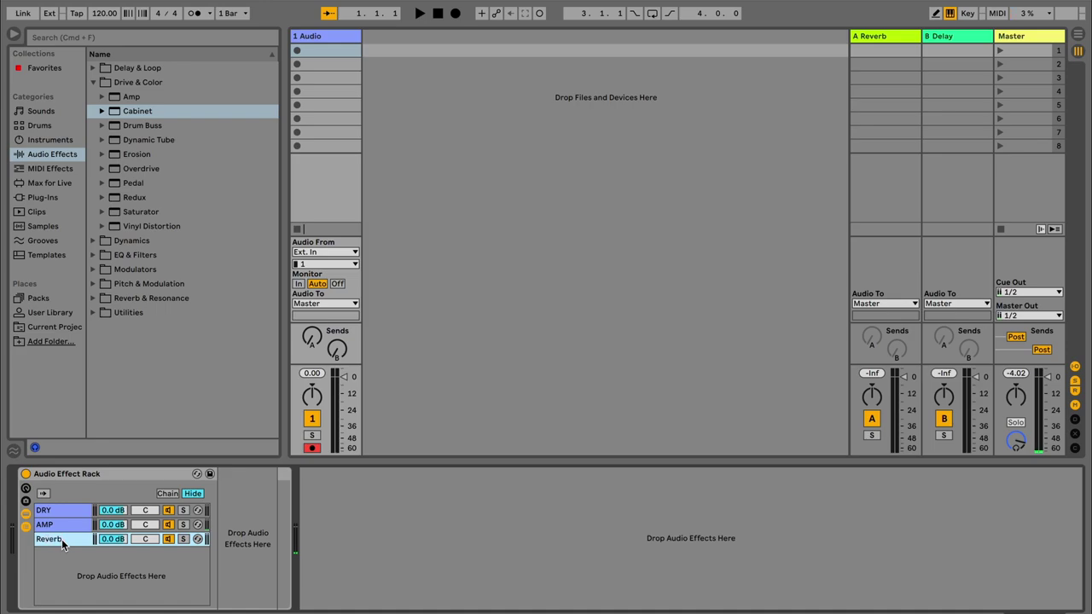
click(93, 82)
click(93, 155)
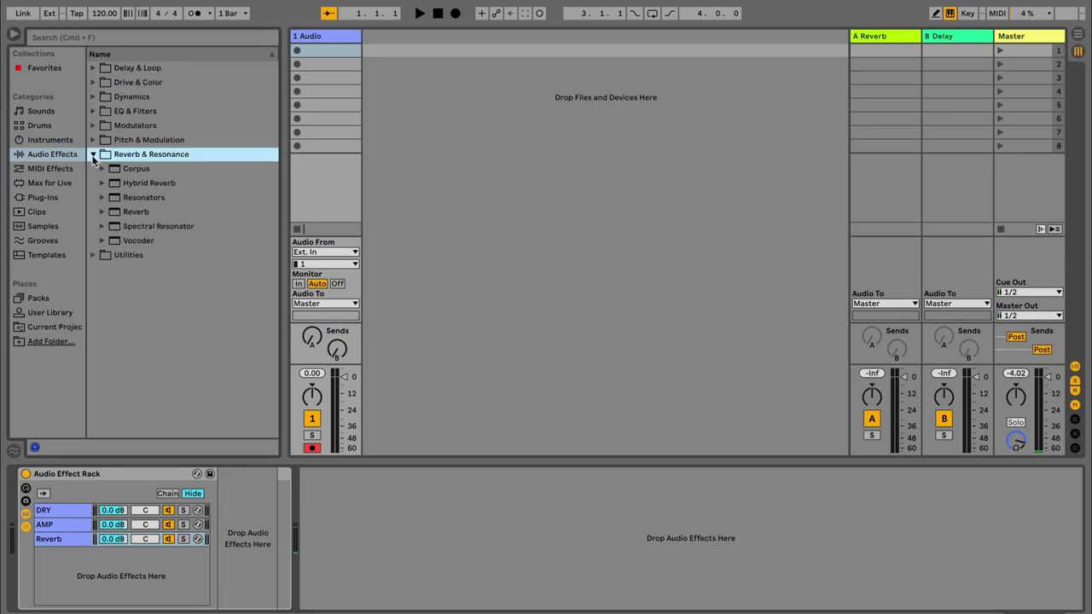
drag(115, 211, 56, 543)
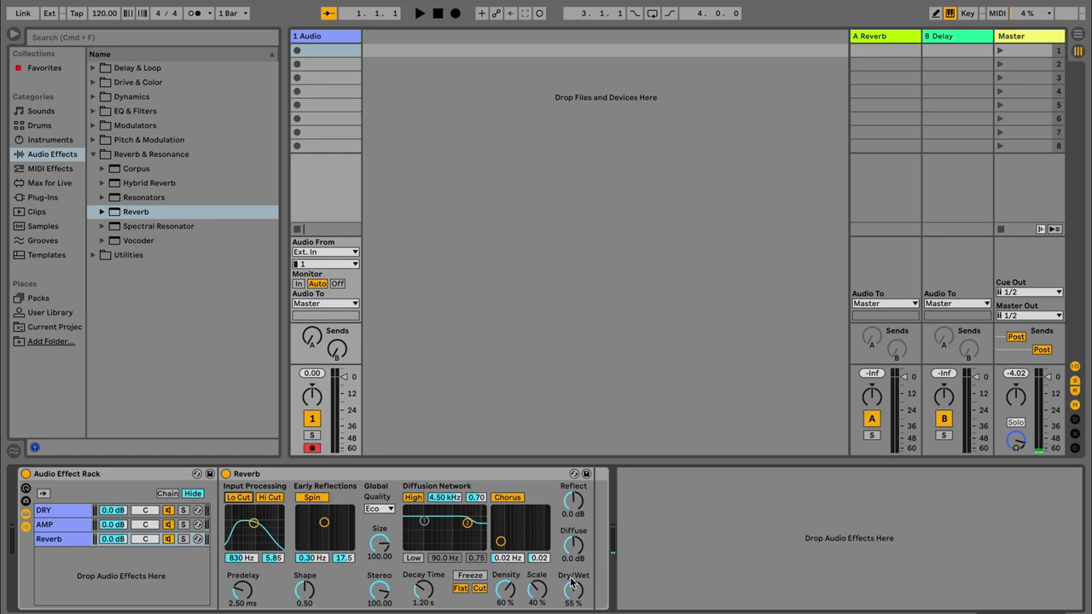
Set the Reverb device to 100 % Dry/Wet, High quality, Size 70.39 and a Decay Time of 1.07 s
drag(576, 597, 576, 547)
click(424, 595)
drag(424, 592, 424, 599)
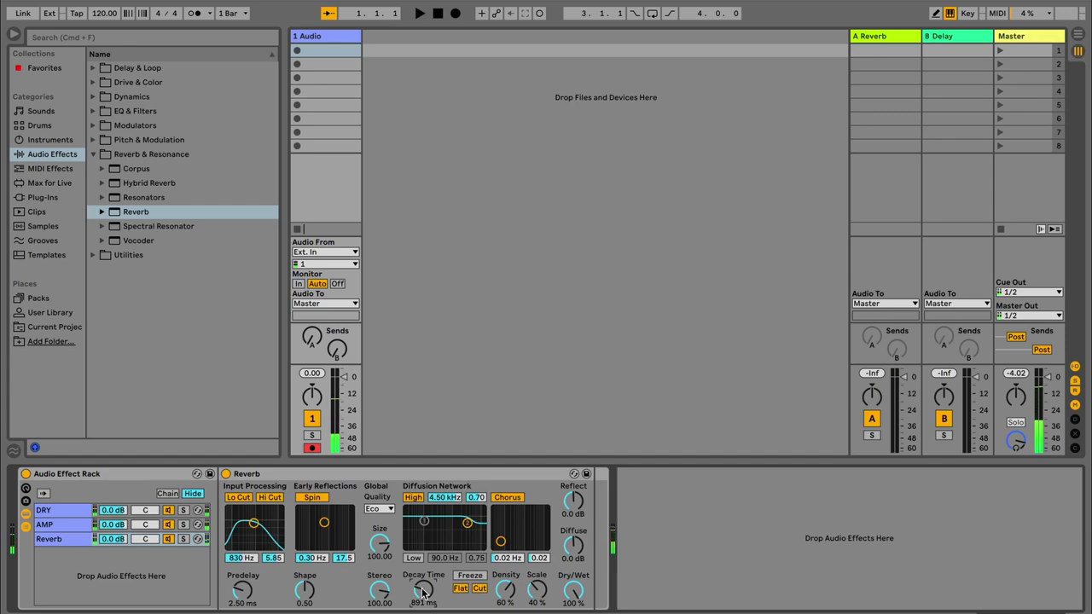
click(380, 509)
click(382, 544)
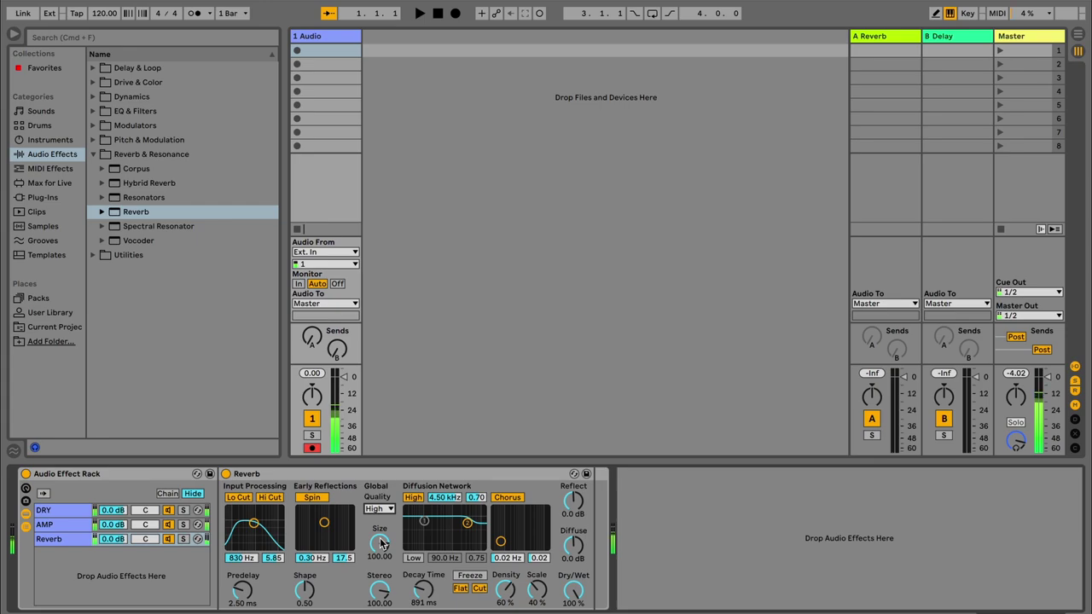
click(382, 544)
drag(381, 544, 422, 585)
click(413, 595)
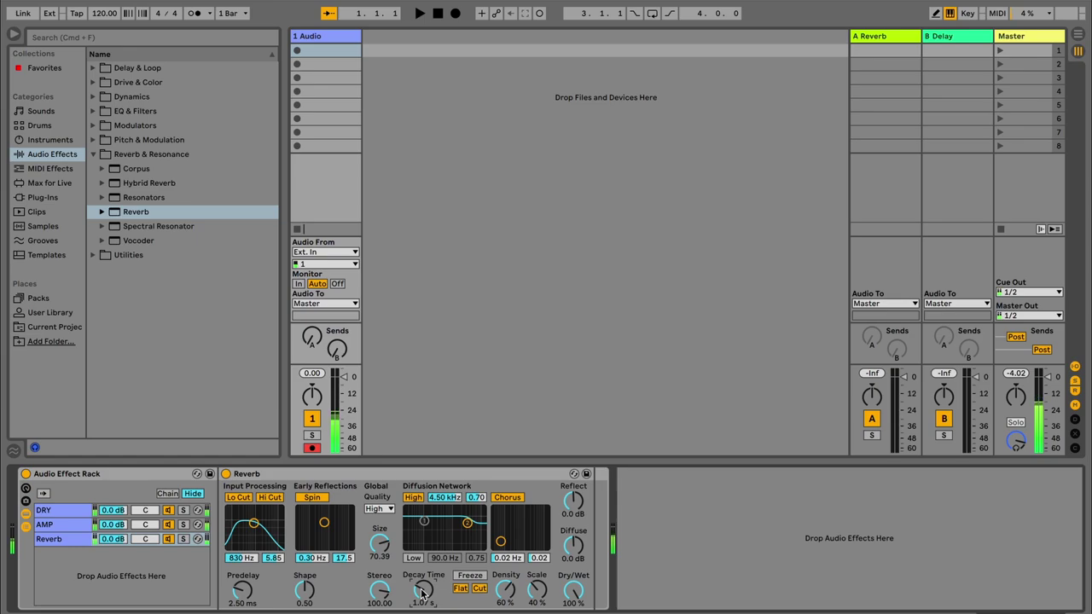
Create a fourth chain in the rack and name it DRIVE
right_click(63, 559)
click(78, 564)
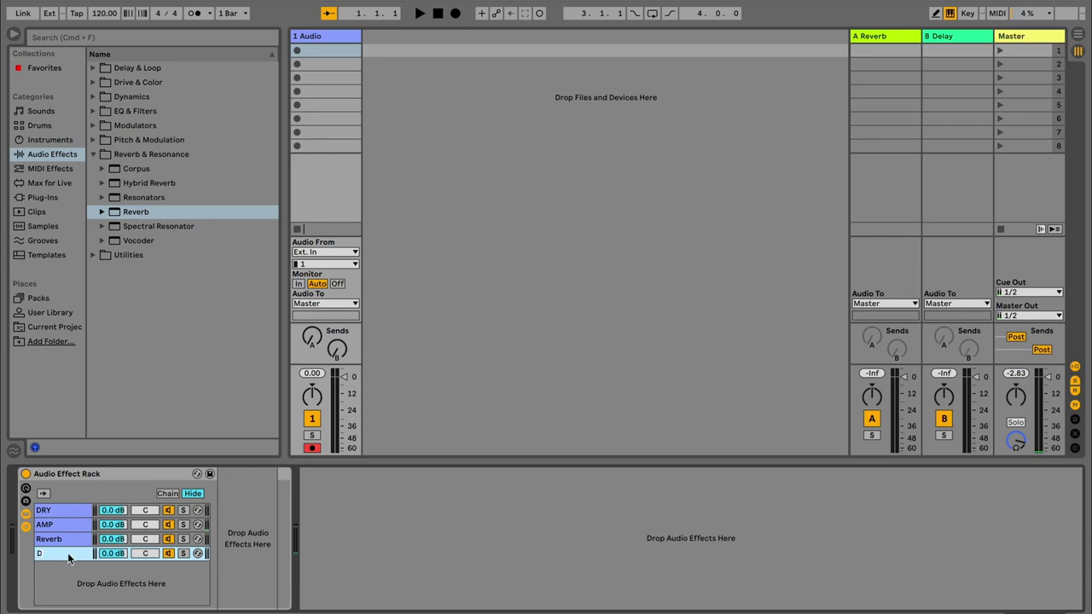
text(DRIVE)
key(Return)
Color the DRY chain yellow, AMP green, Reverb cyan and DRIVE orange
right_click(74, 509)
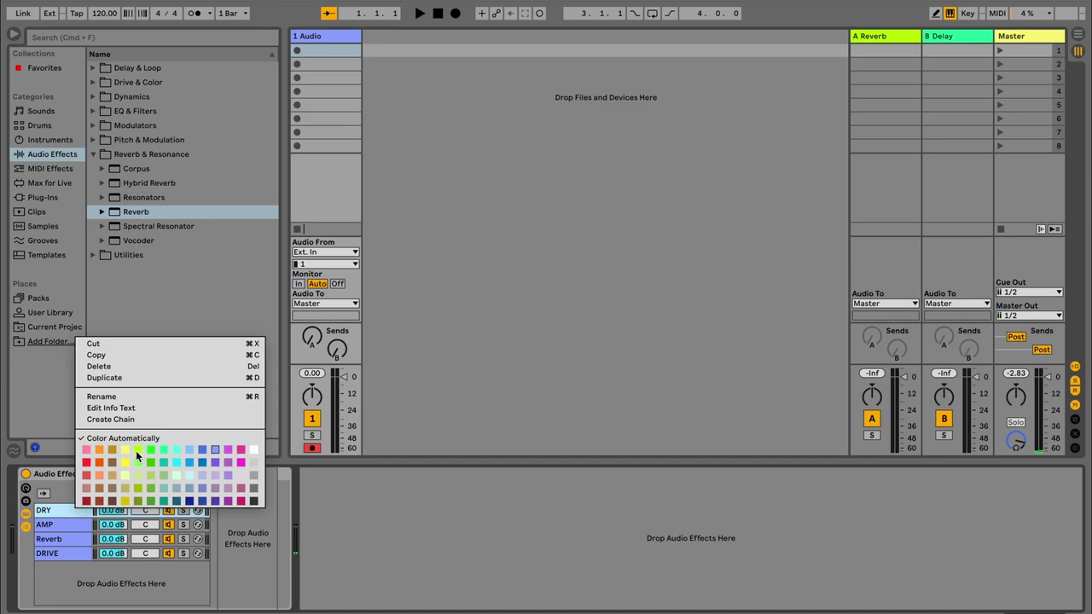
click(125, 448)
click(60, 529)
right_click(61, 529)
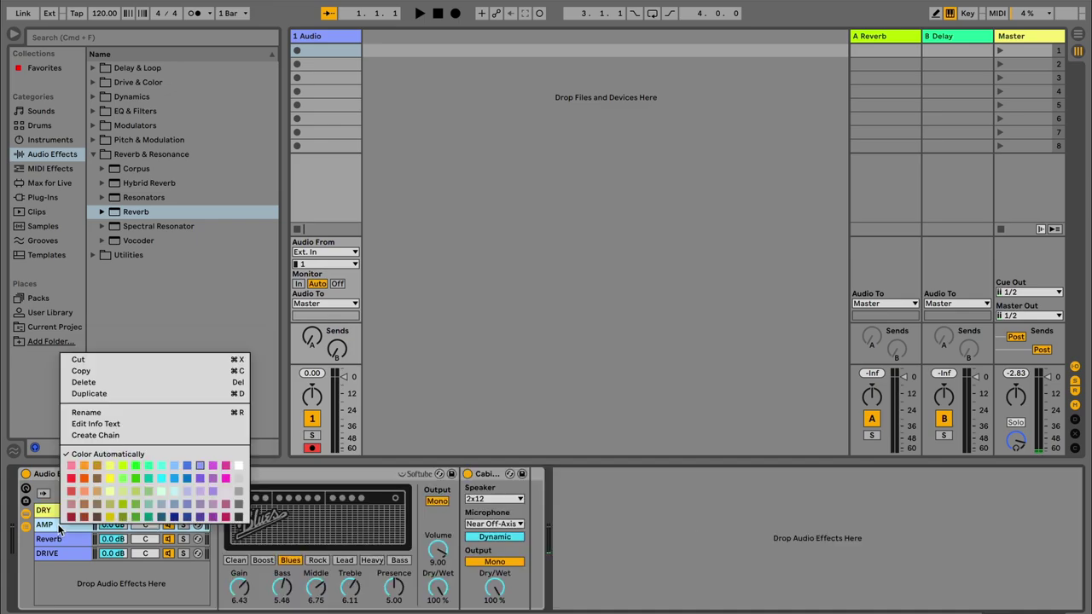
click(134, 479)
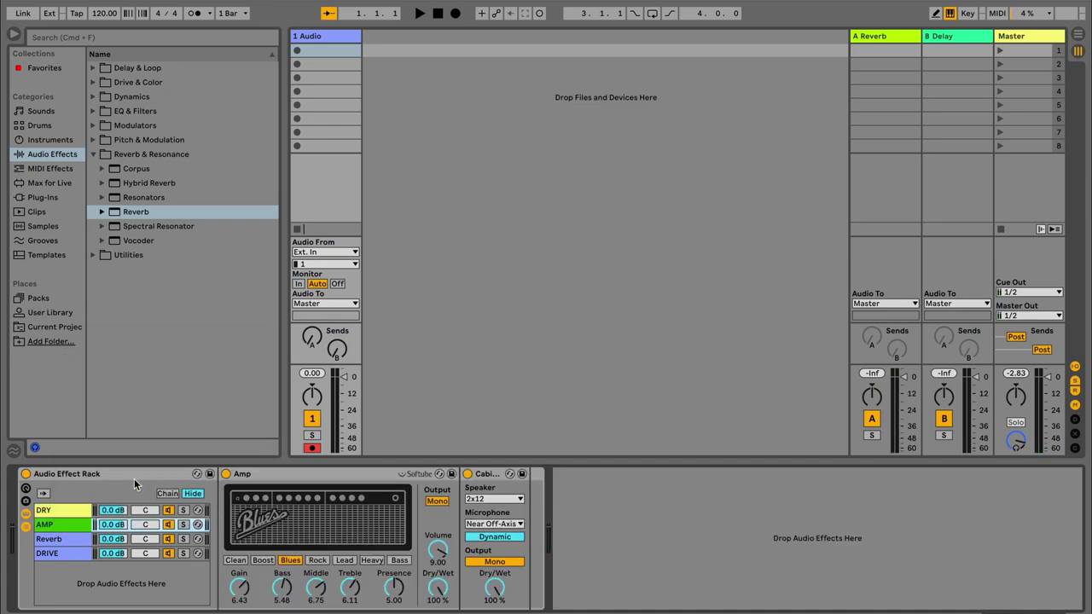
click(58, 541)
right_click(59, 545)
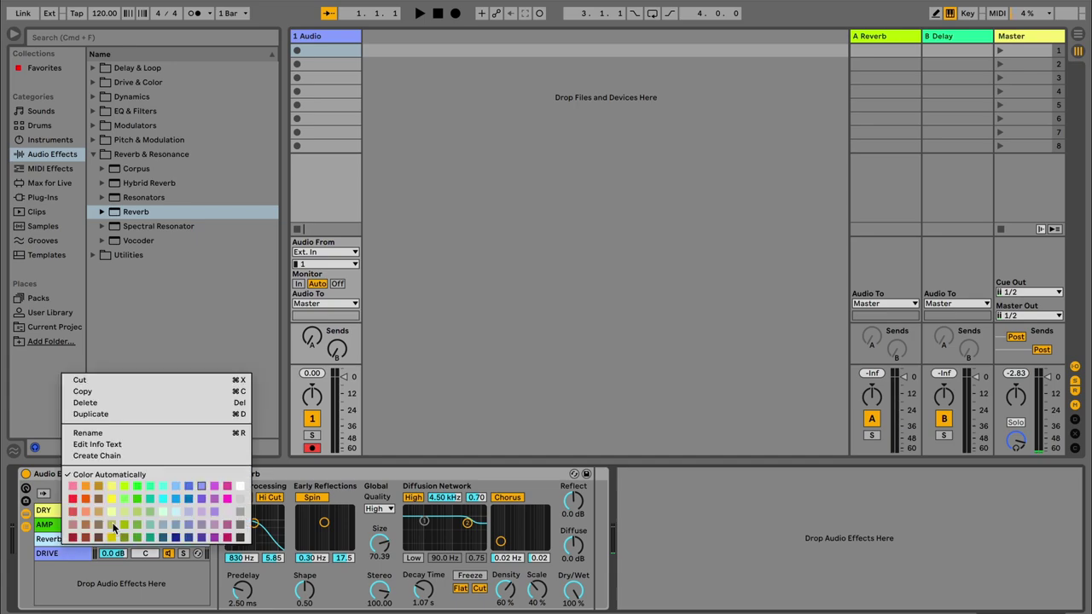
click(164, 497)
click(65, 553)
right_click(65, 555)
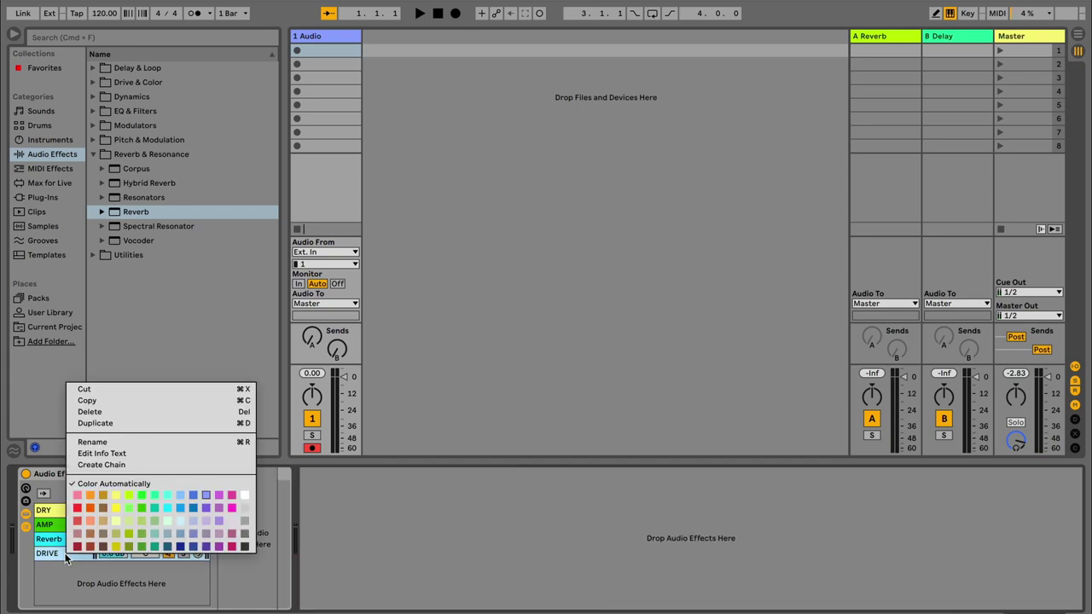
click(89, 515)
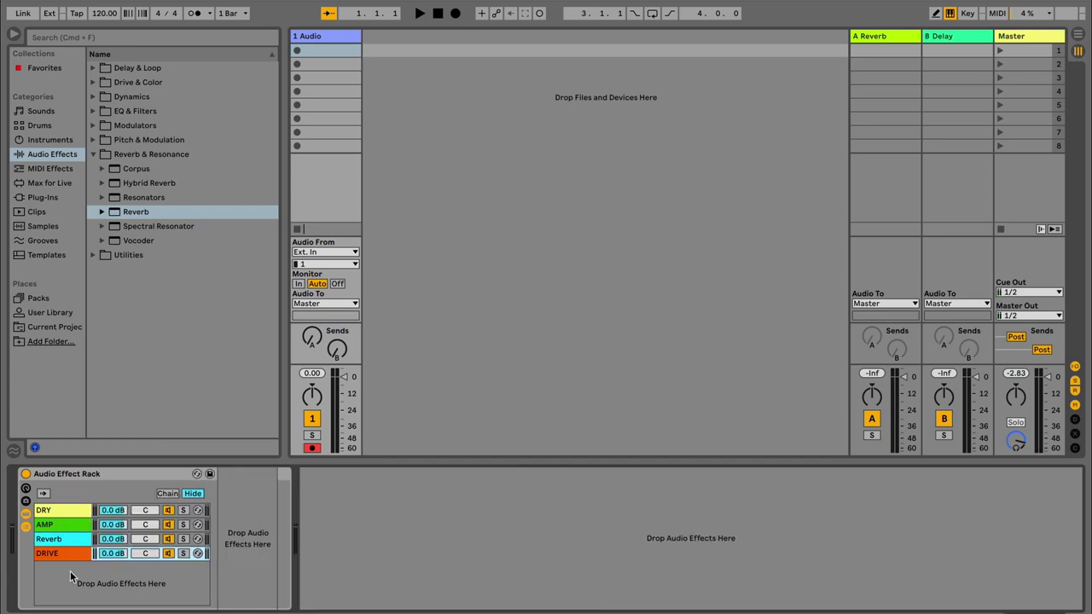
Add the Pedal device from Drive & Color to the DRIVE chain and set its Gain to 23 %
click(95, 151)
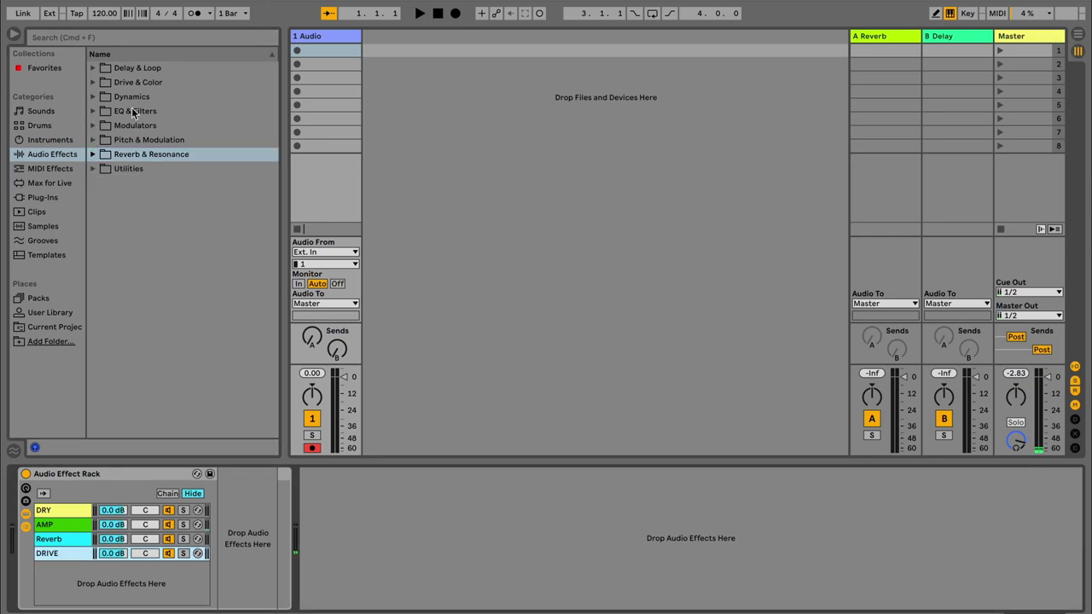
click(95, 84)
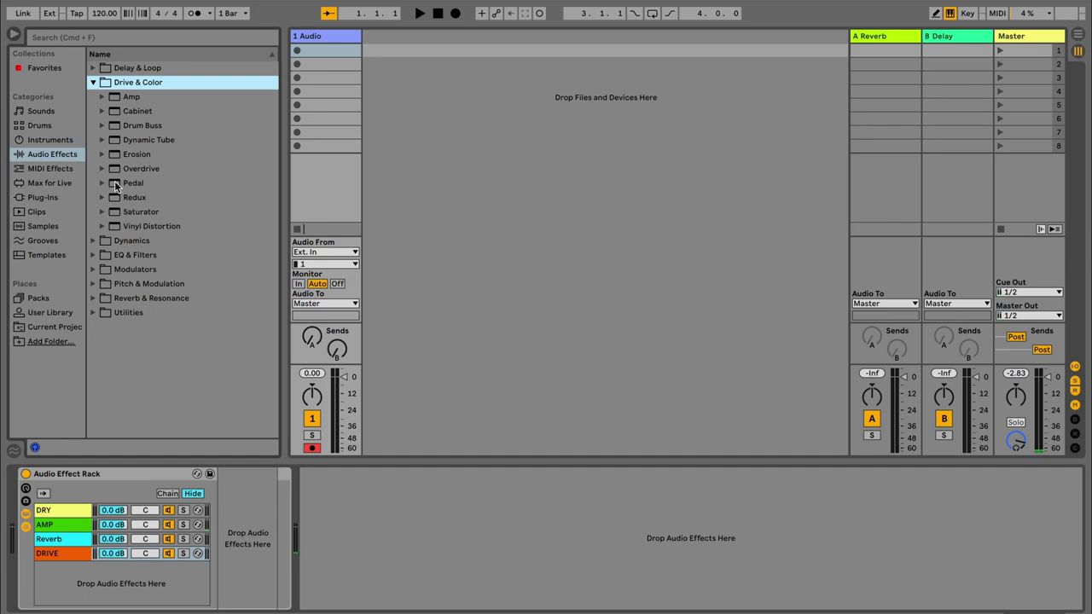
drag(117, 186, 230, 553)
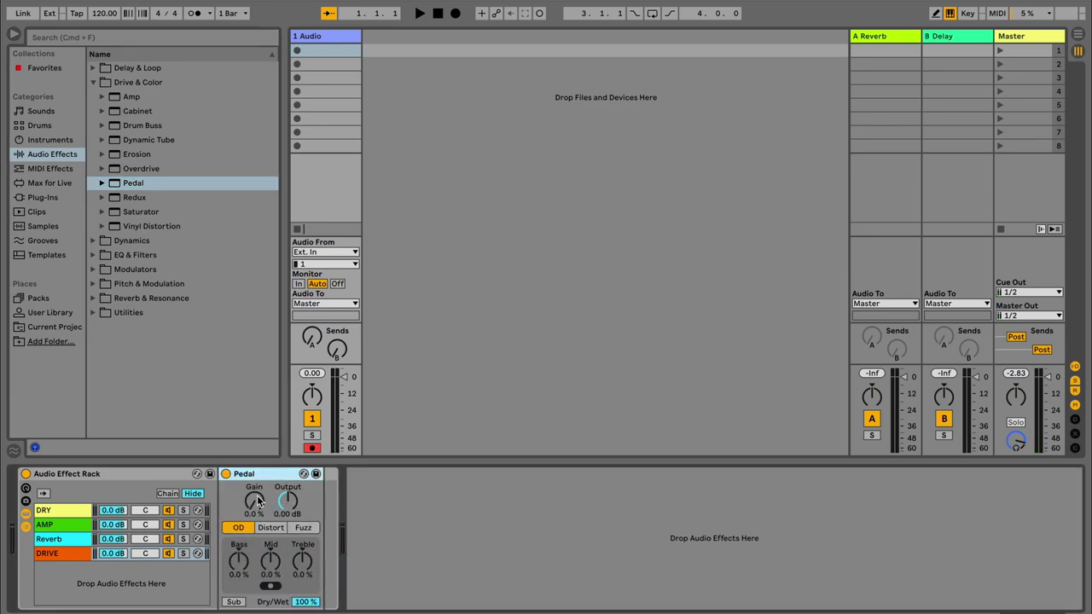
drag(254, 503, 254, 491)
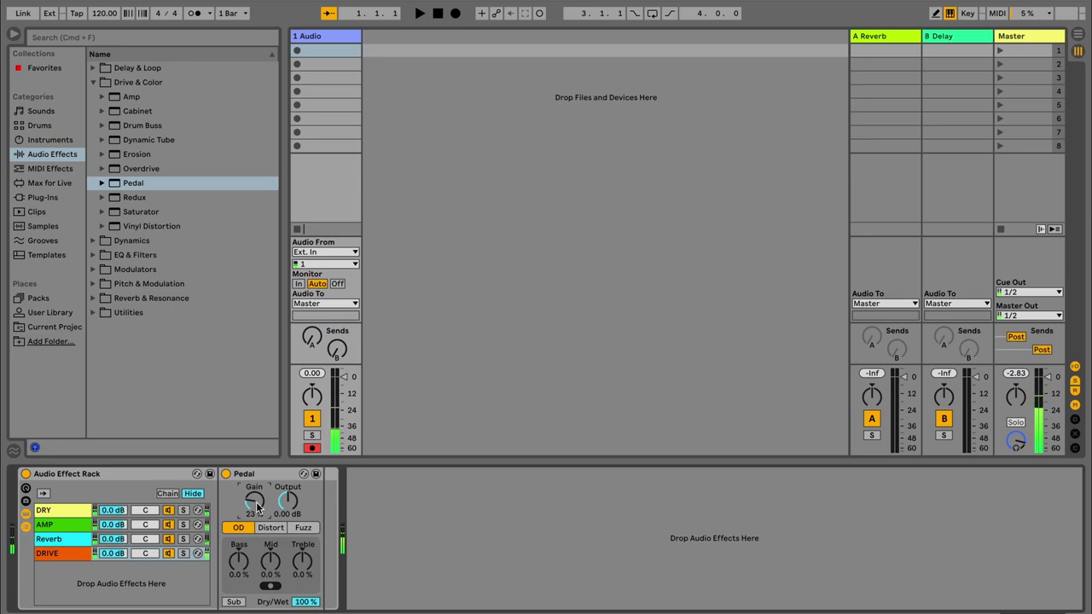
Add a second Pedal before the Amp in the AMP chain and deactivate the DRIVE chain
click(65, 523)
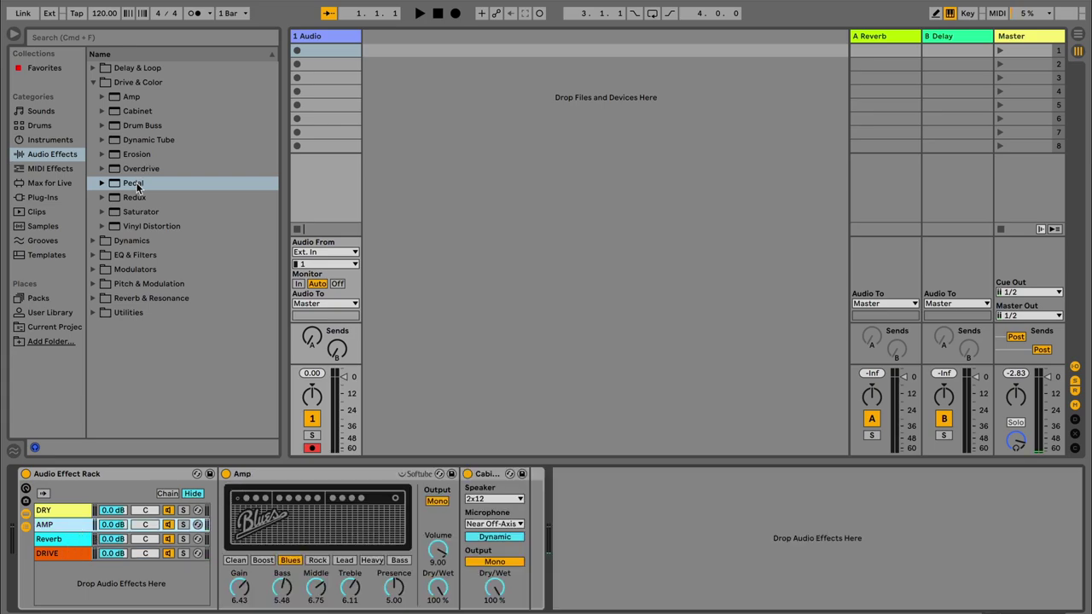
mouse_move(122, 188)
mouse_down()
mouse_move(175, 312)
mouse_move(237, 495)
mouse_move(229, 500)
mouse_up()
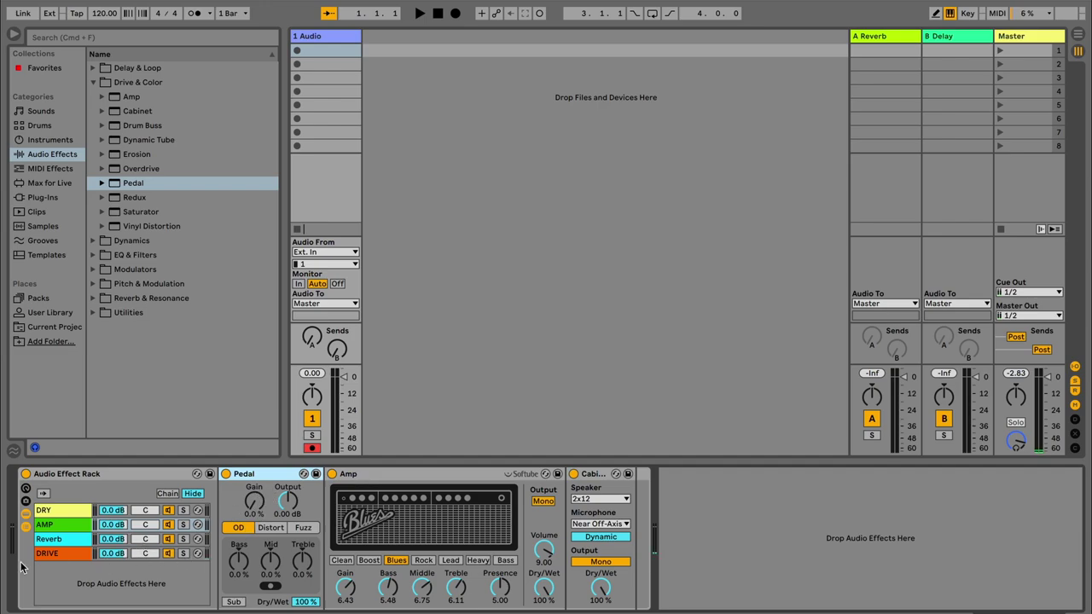
click(169, 554)
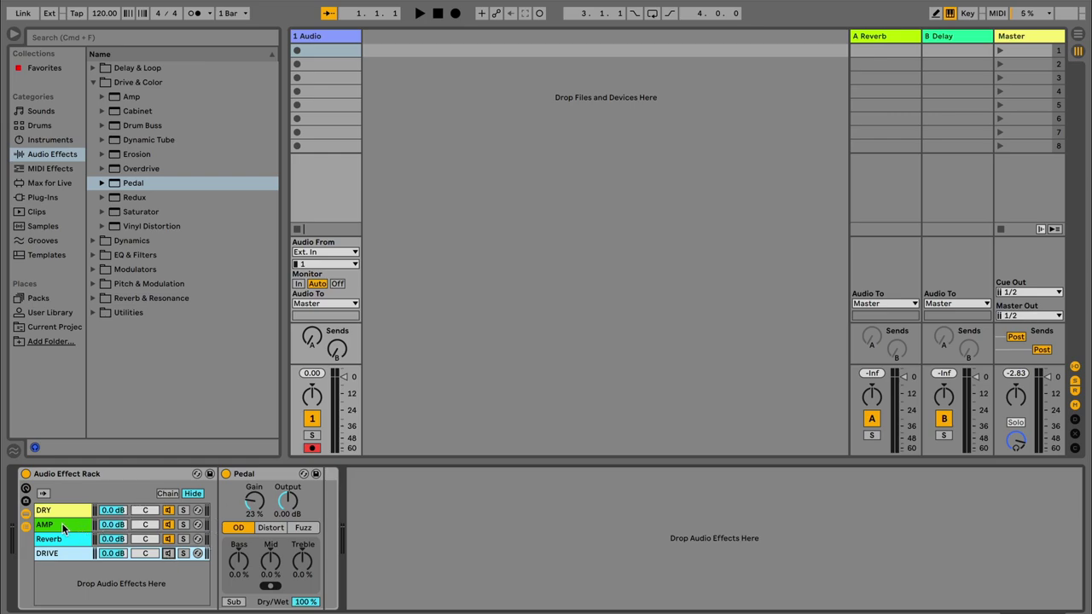
Set the AMP chain's Pedal Gain to 23 % and try its Distort and Fuzz modes, returning to OD
click(62, 523)
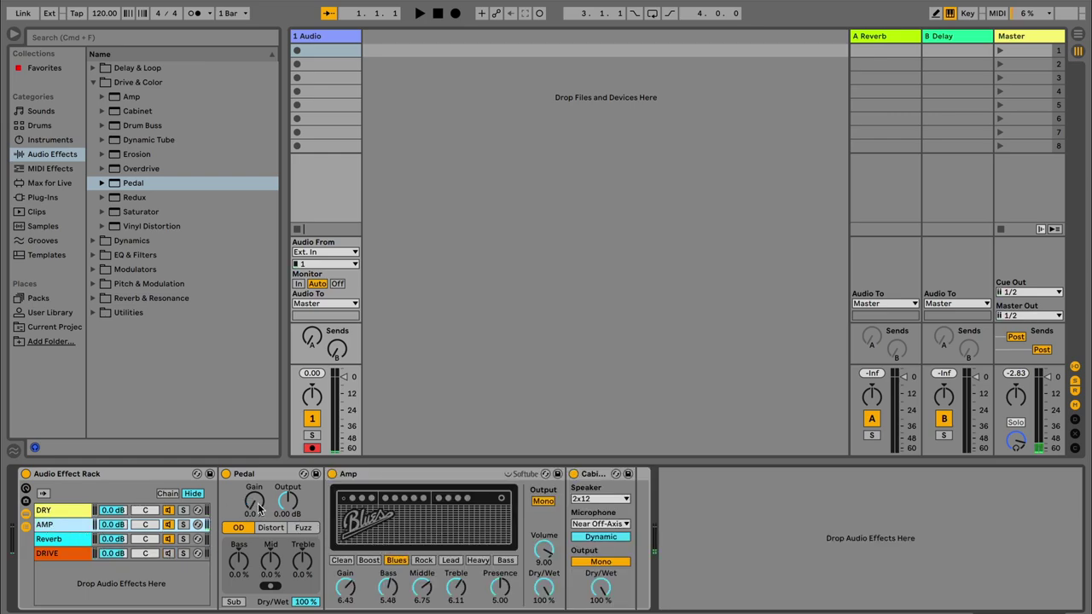
drag(261, 510, 261, 502)
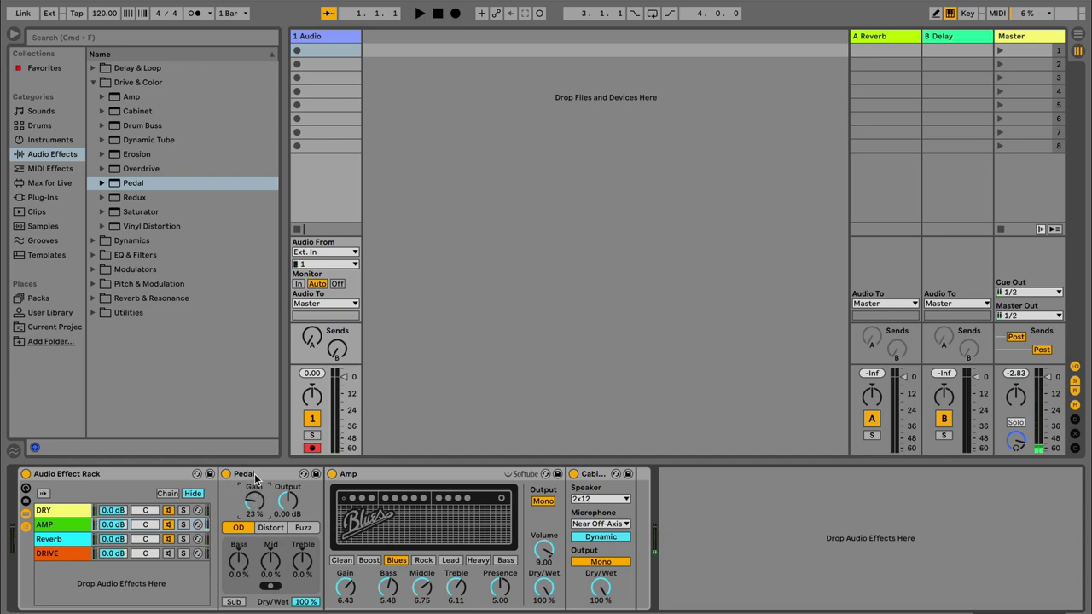
click(270, 528)
click(304, 528)
click(270, 528)
click(242, 527)
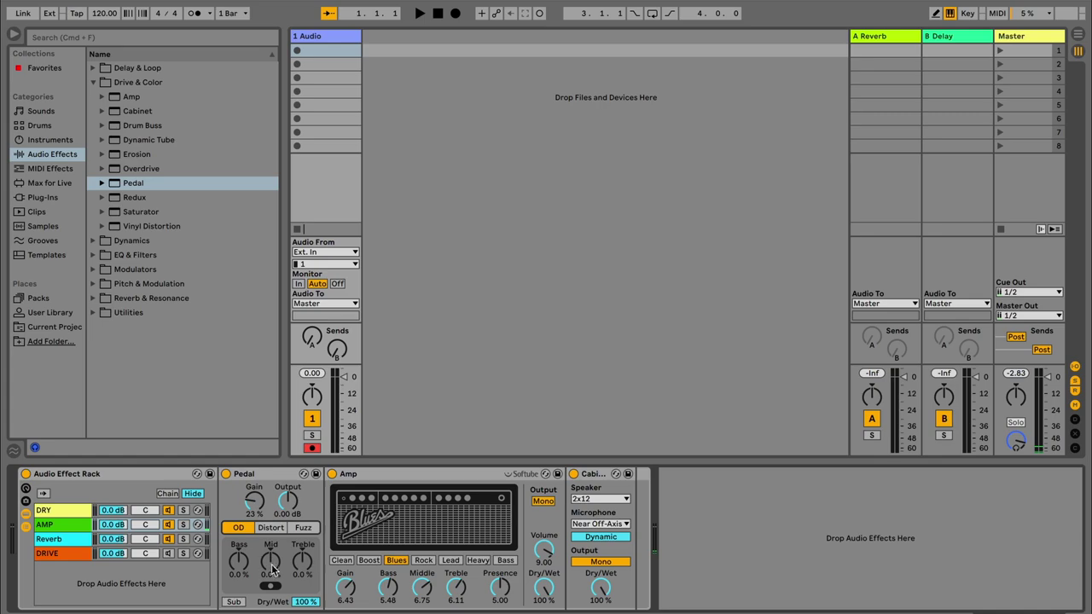
Enable Sub on the AMP chain's Pedal and set its Gain to 44 %
click(236, 603)
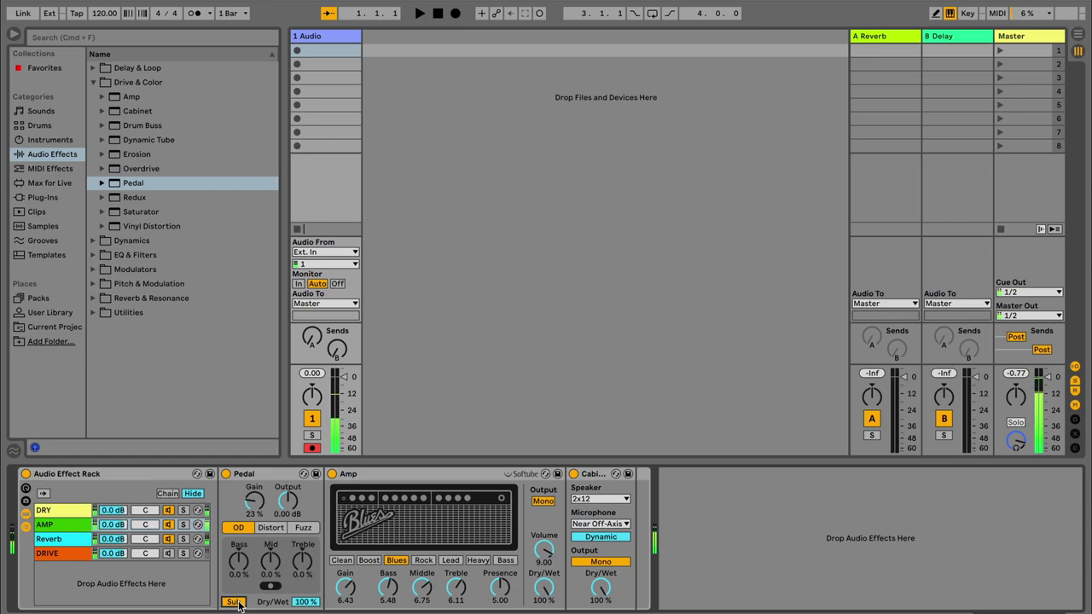
click(307, 602)
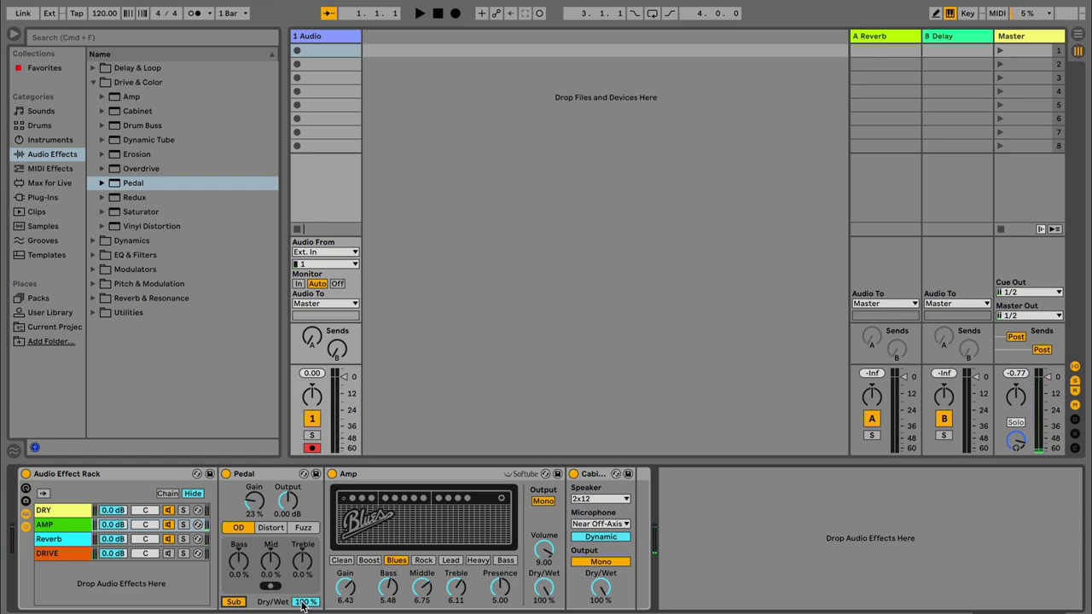
drag(253, 510, 255, 492)
Add a Gate from Dynamics before the Pedal in the AMP chain, with Threshold -34.6 dB and Return 0.00 dB
click(93, 82)
click(93, 99)
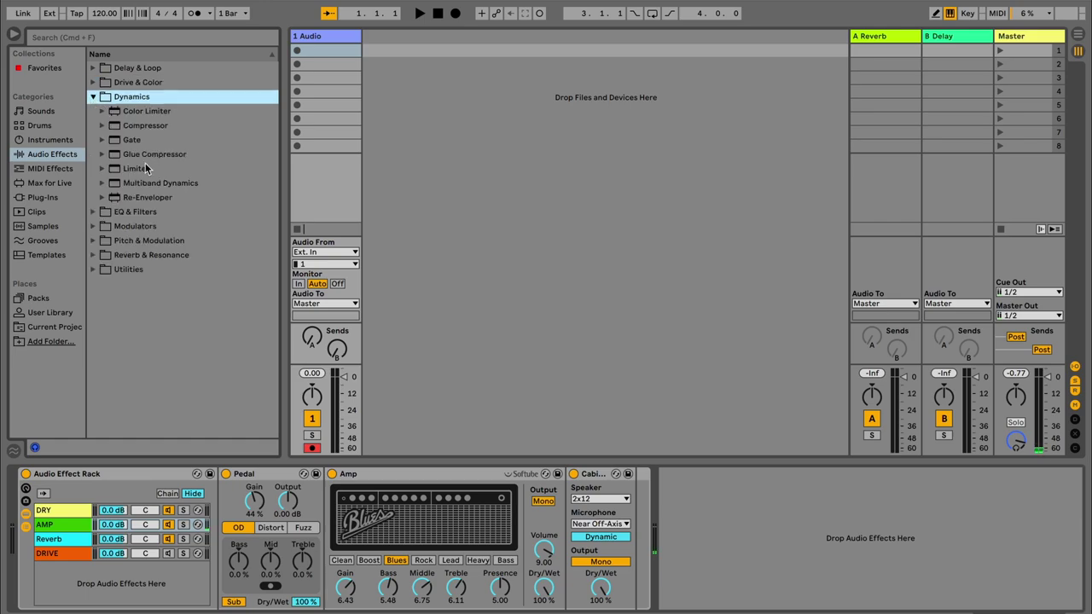
drag(116, 144, 221, 483)
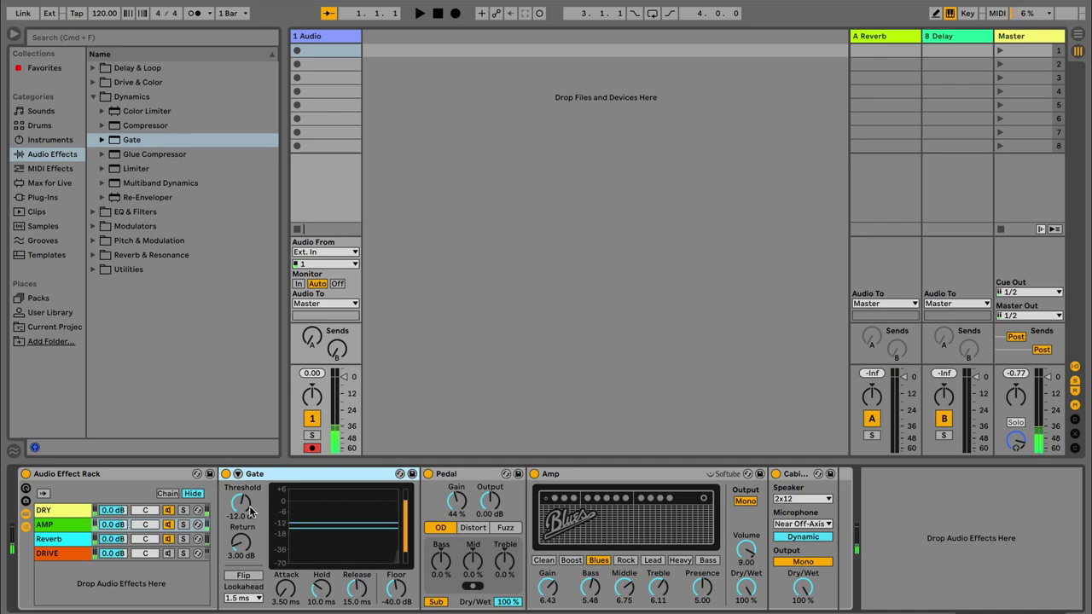
drag(249, 511, 240, 506)
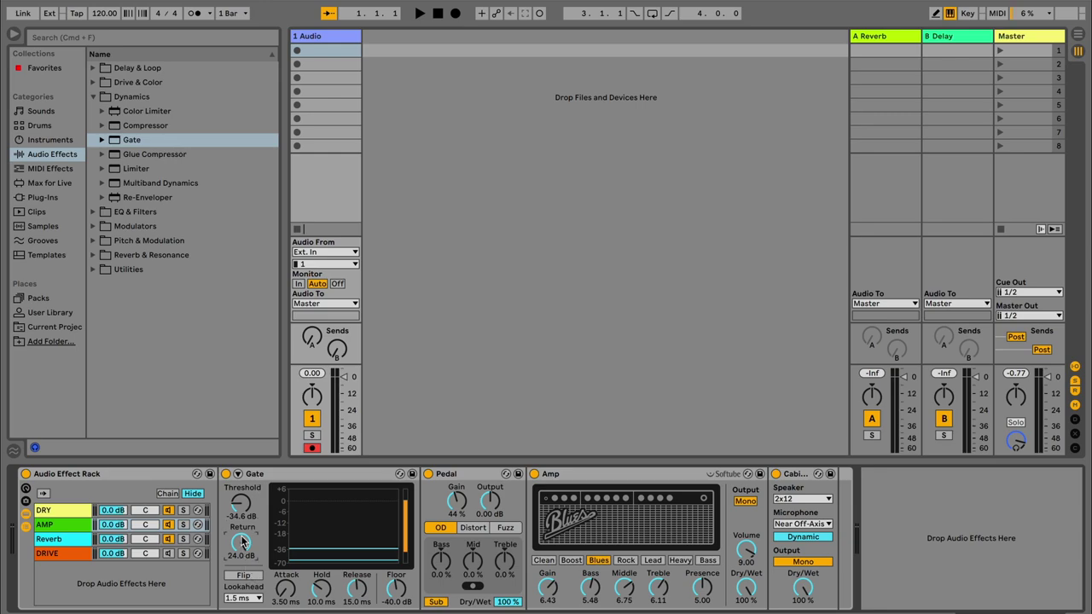
drag(241, 539, 240, 543)
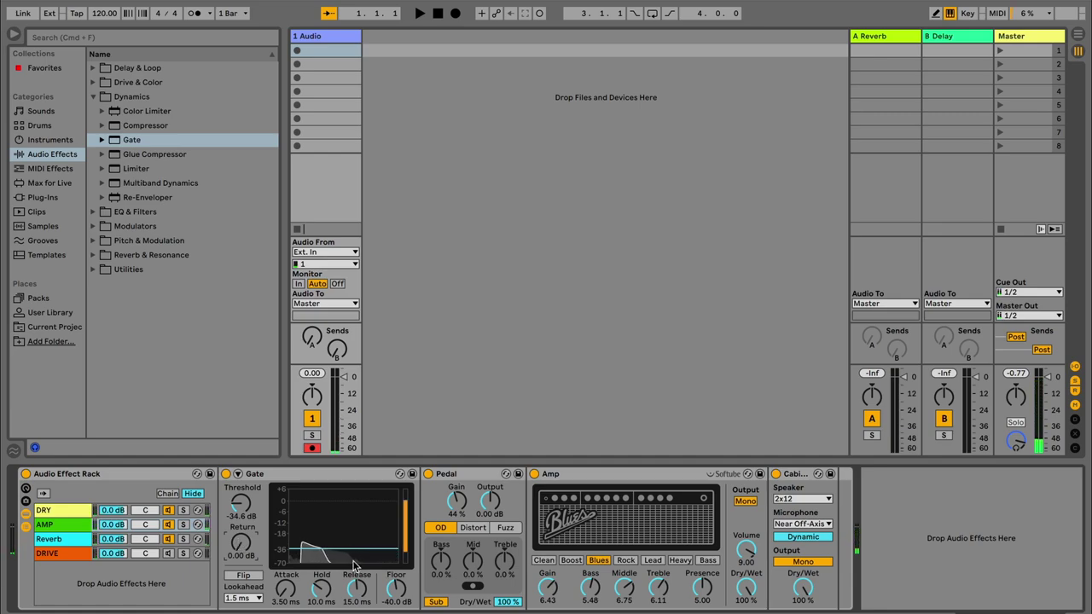
Raise the Gate's Return in the AMP chain to 24.0 dB
click(223, 544)
drag(241, 550, 240, 544)
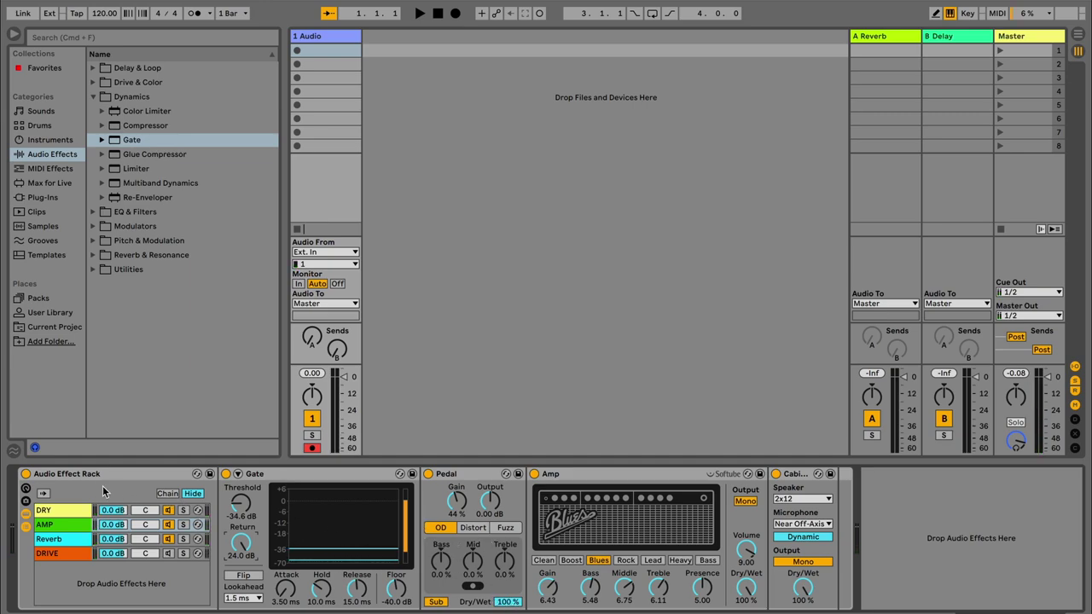
Show the rack's macro controls and map the AMP chain Pedal's Dry/Wet to Macro 1
click(25, 493)
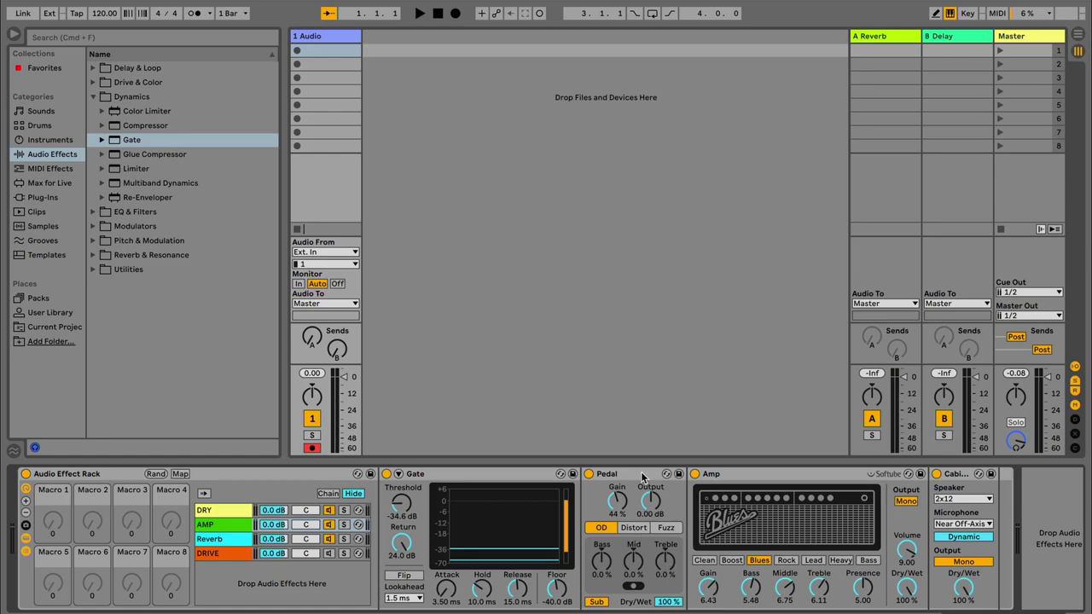
click(670, 603)
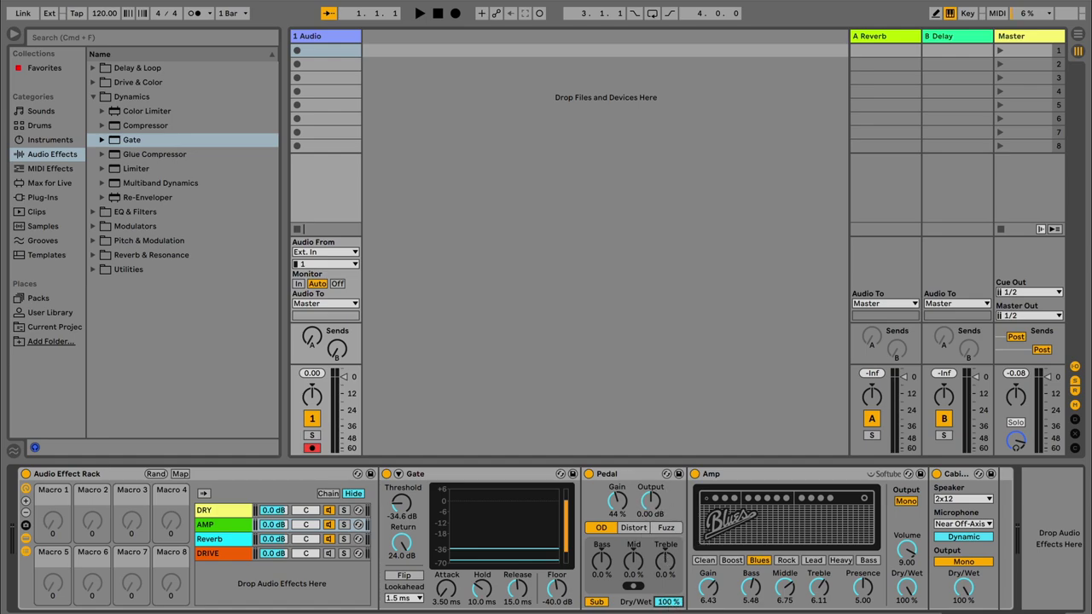
right_click(669, 603)
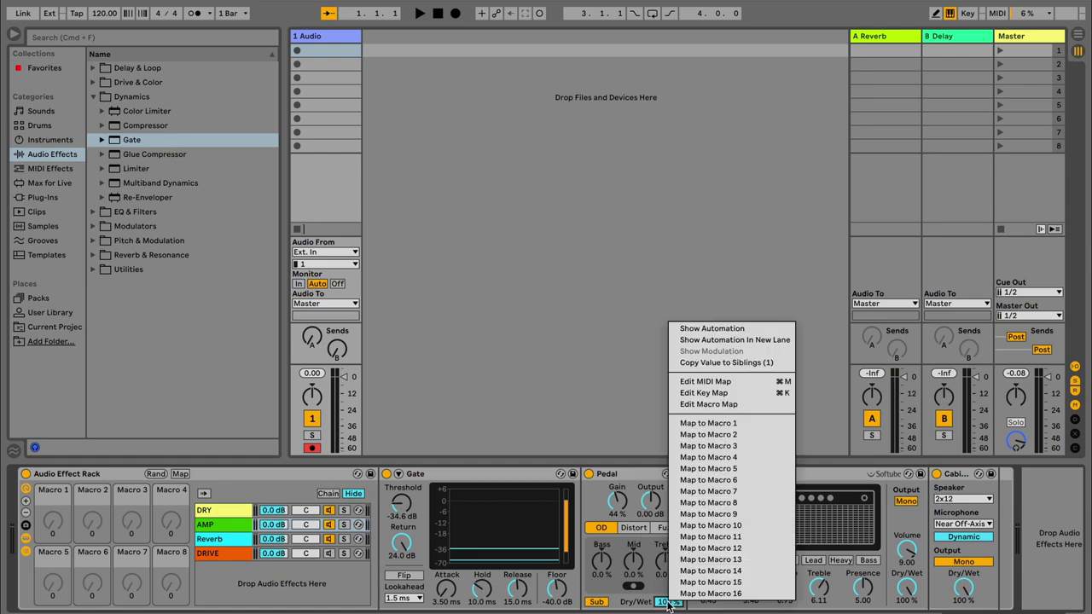
click(730, 425)
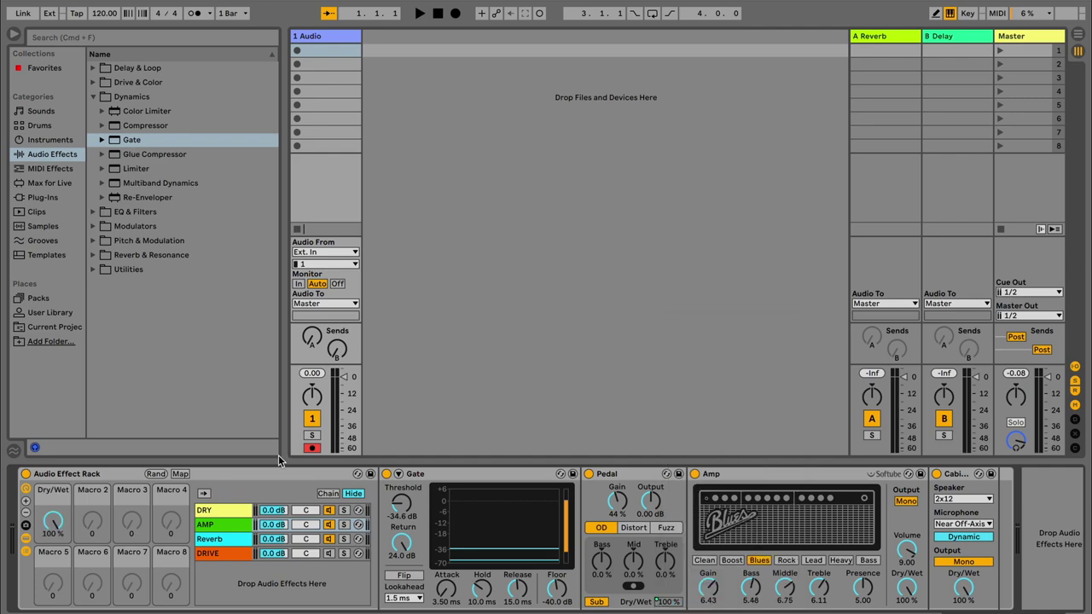
Test the Dry/Wet macro by turning it down to 0 %, up to 31 %, and back to 100 %
drag(53, 521, 53, 597)
drag(53, 520, 53, 606)
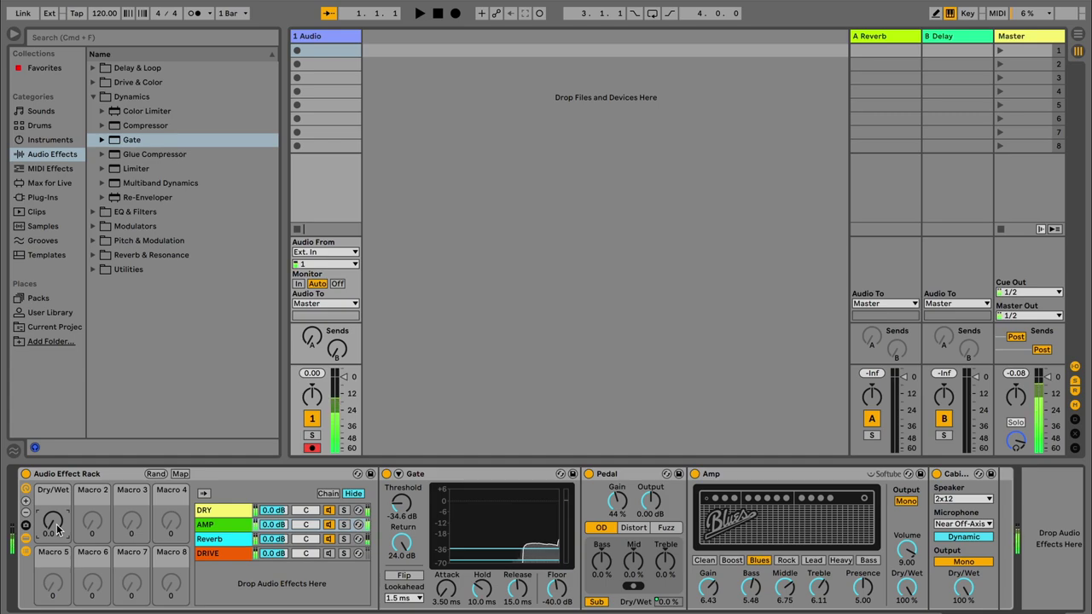
drag(57, 530, 57, 505)
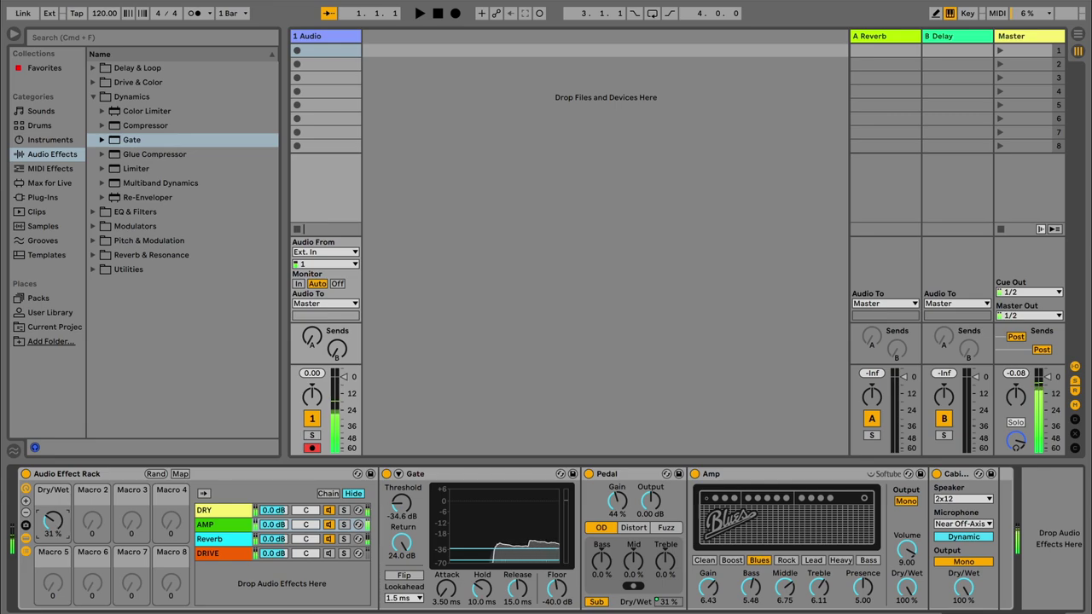
drag(58, 531, 58, 478)
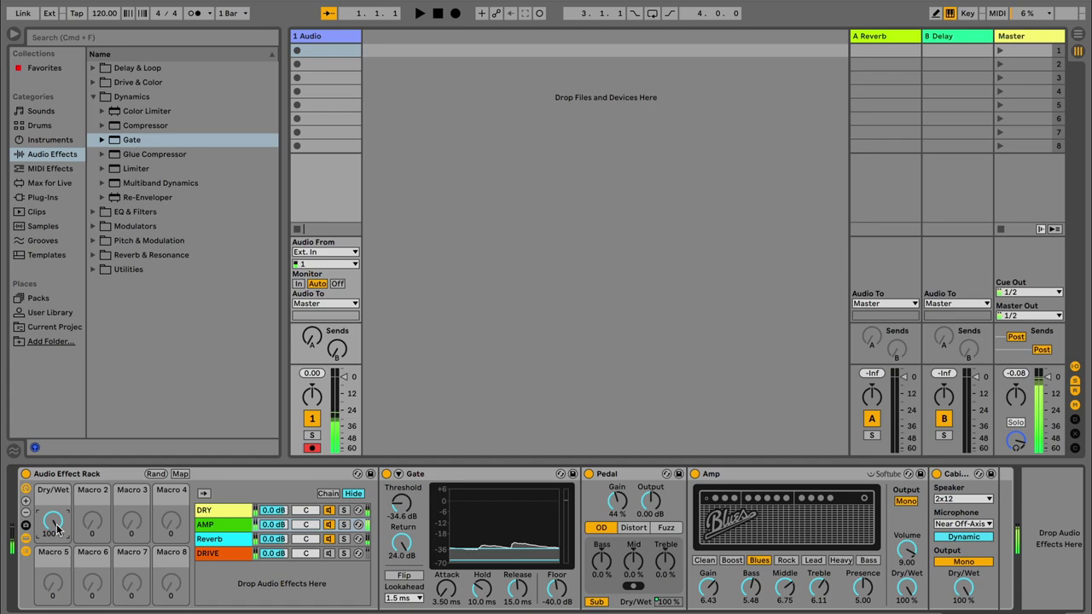
Map the Pedal's type selector to Macro 2 and set that macro to 1
right_click(668, 601)
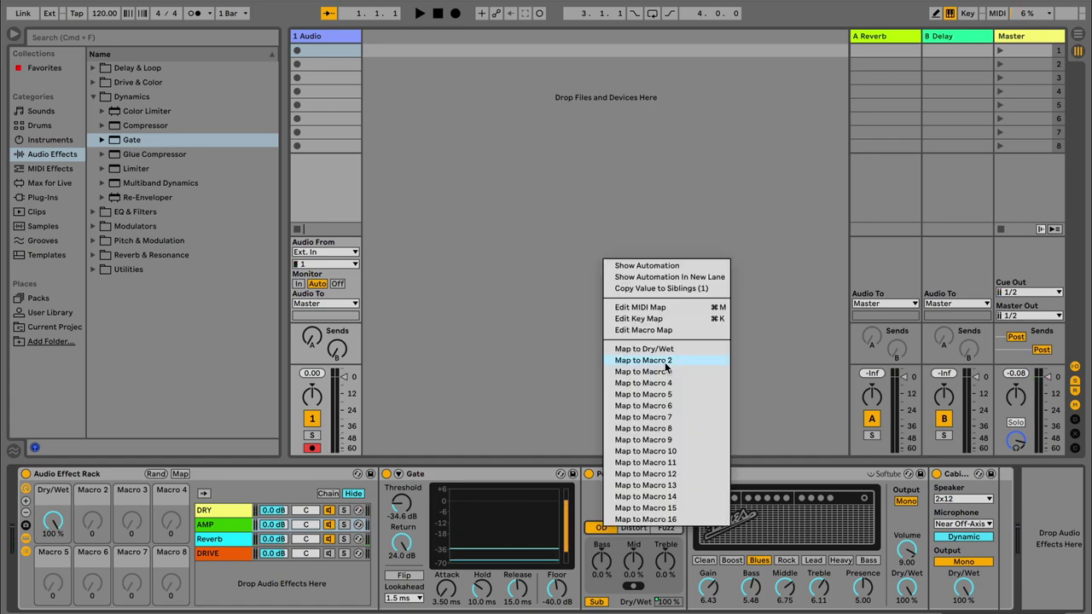
click(667, 362)
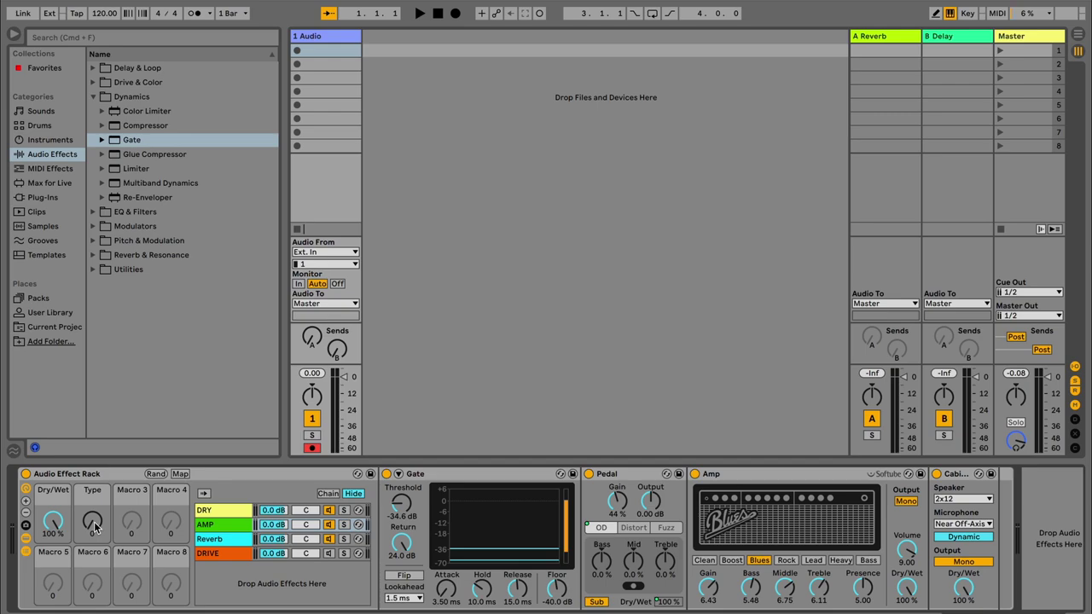
drag(92, 521, 94, 588)
mouse_move(96, 527)
mouse_down()
mouse_move(96, 482)
mouse_move(96, 529)
mouse_up()
Expand the rack to 16 macros and undo the expansion
click(26, 504)
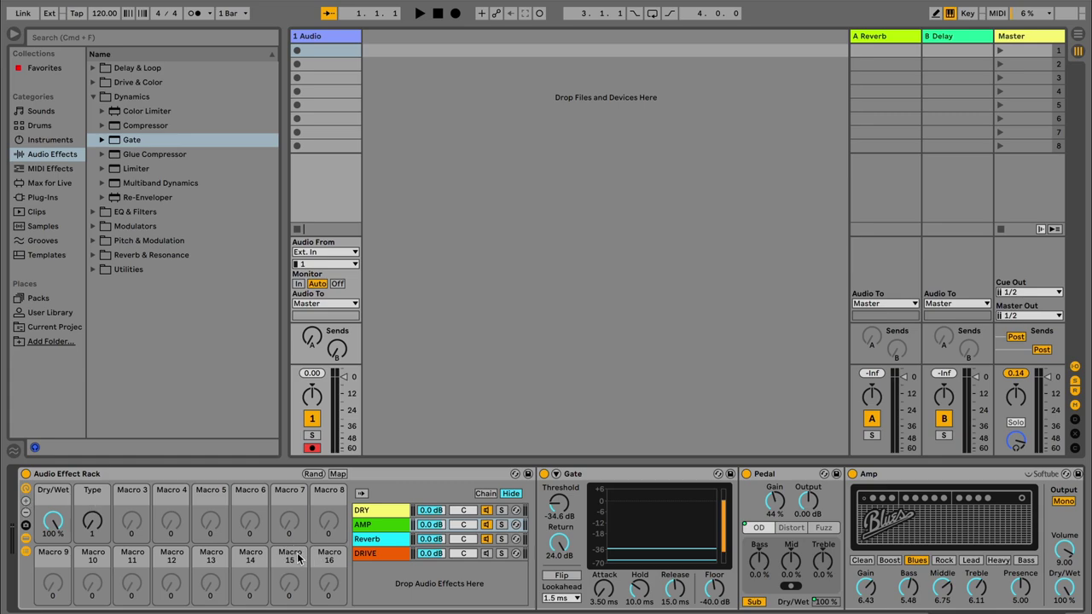
key(super+z)
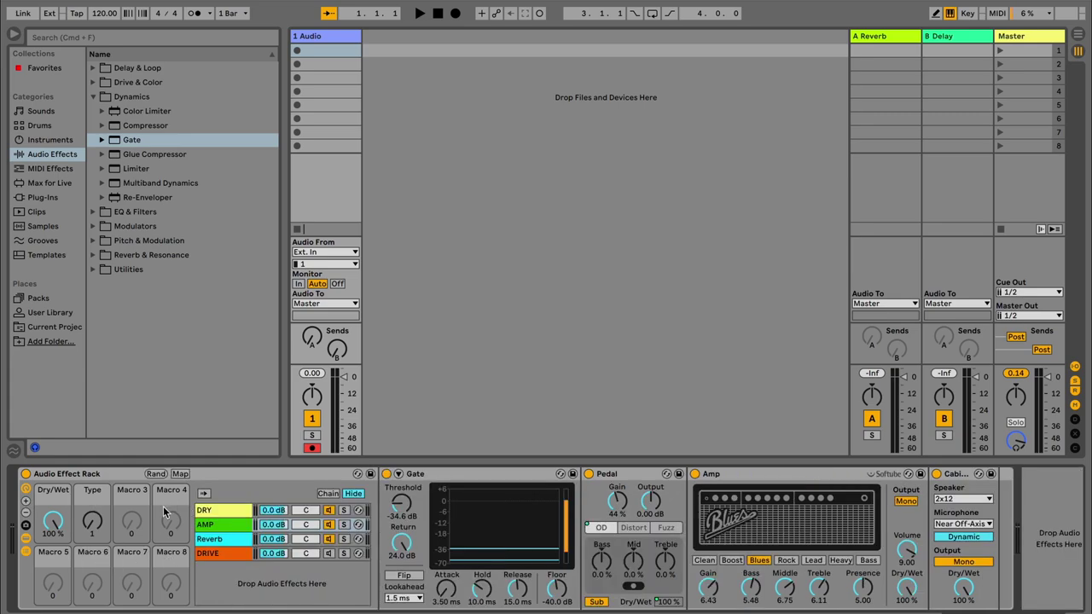
Map the AMP chain's volume to Macro 3 and turn that macro down to -inf dB
right_click(273, 527)
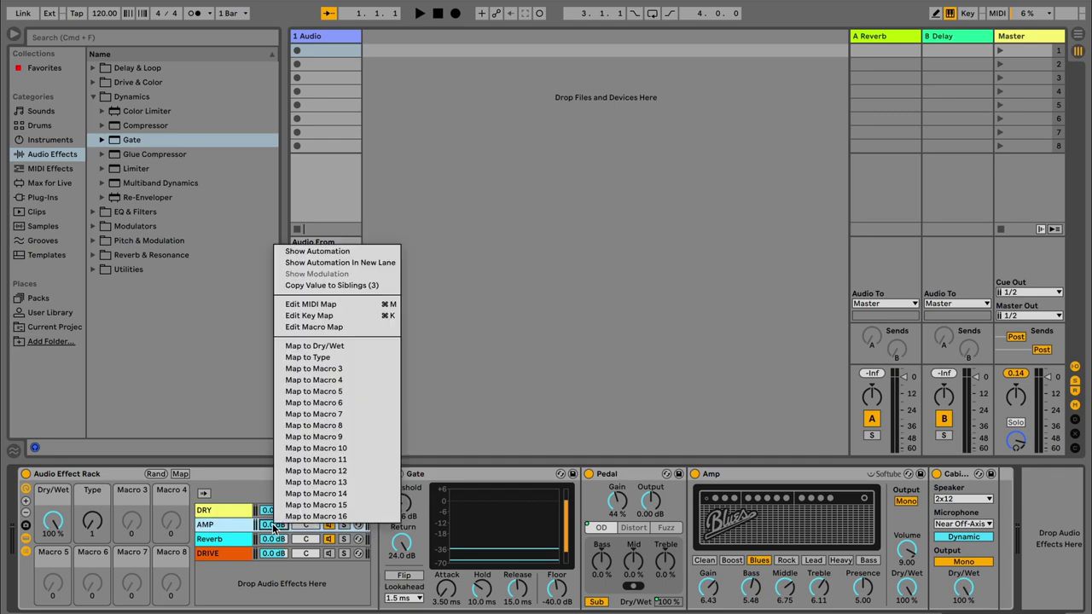
click(333, 369)
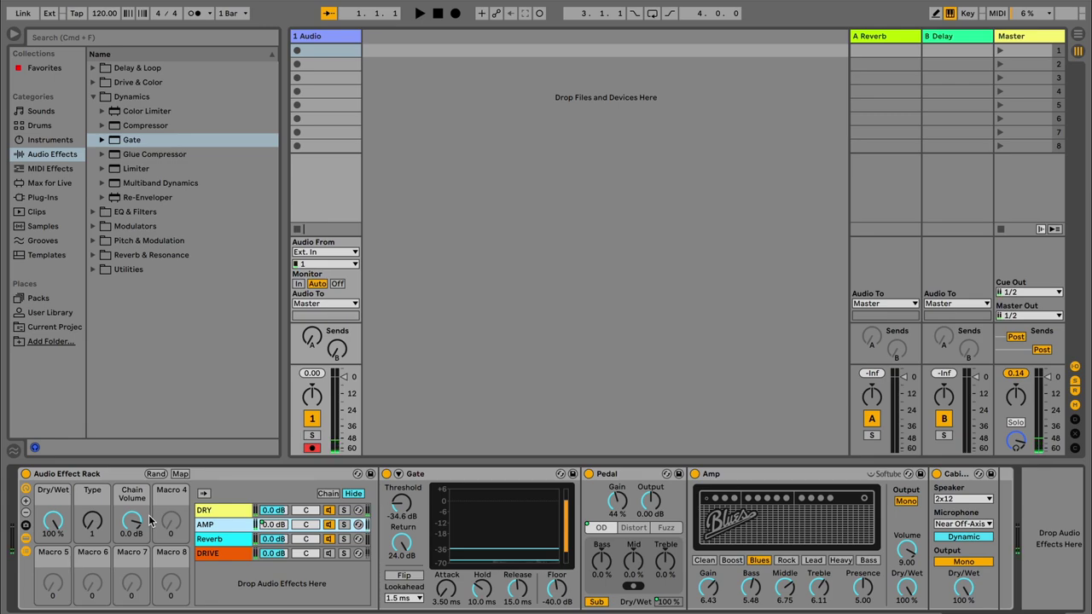
drag(149, 521, 130, 580)
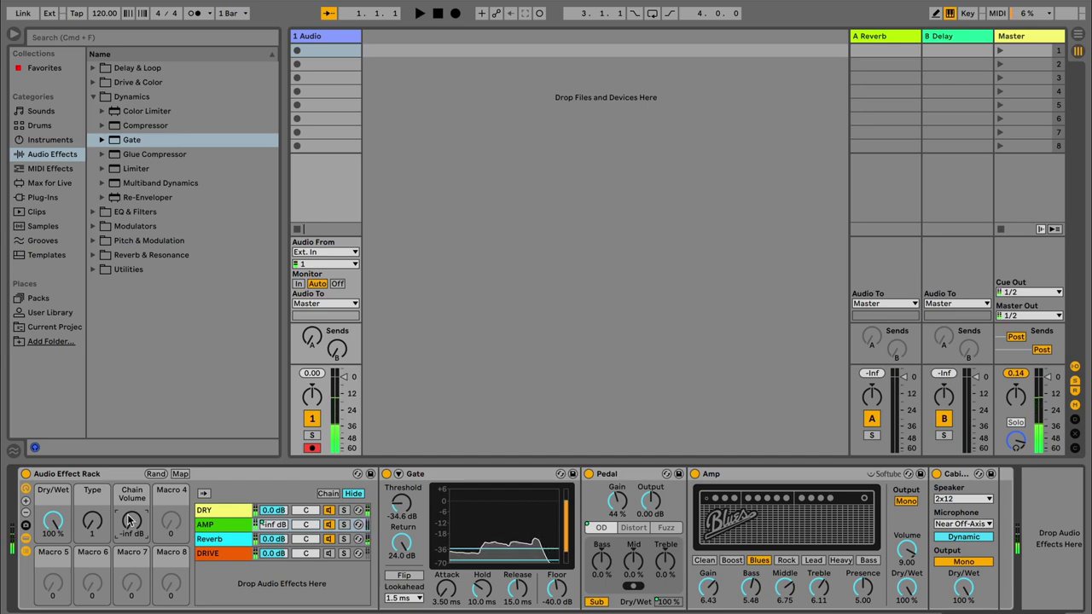
Select the DRIVE chain and save the whole rack as a preset named Guitar DEMO
click(219, 550)
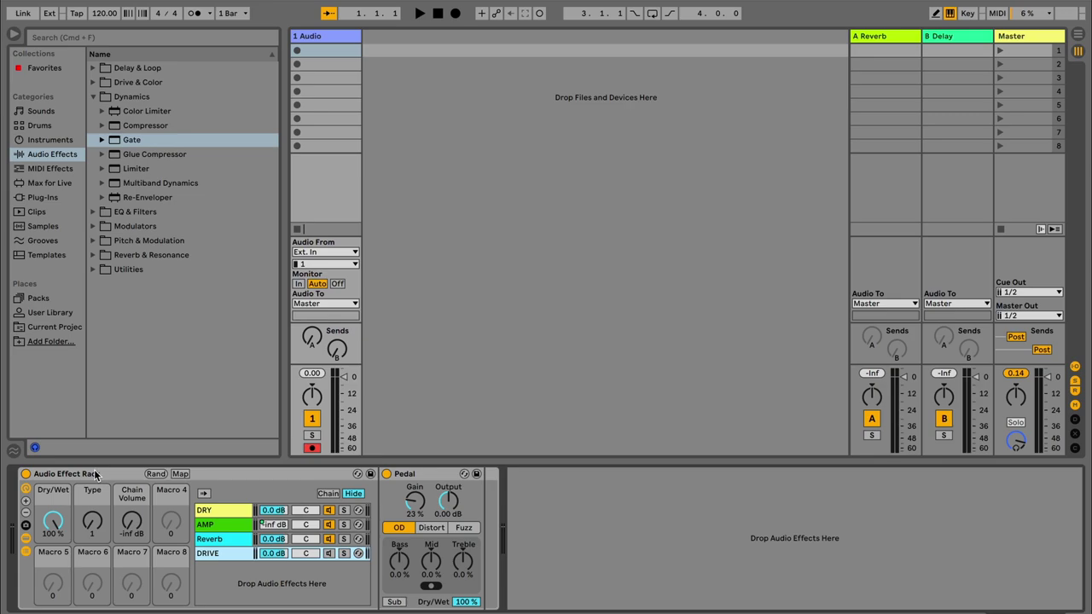
click(371, 474)
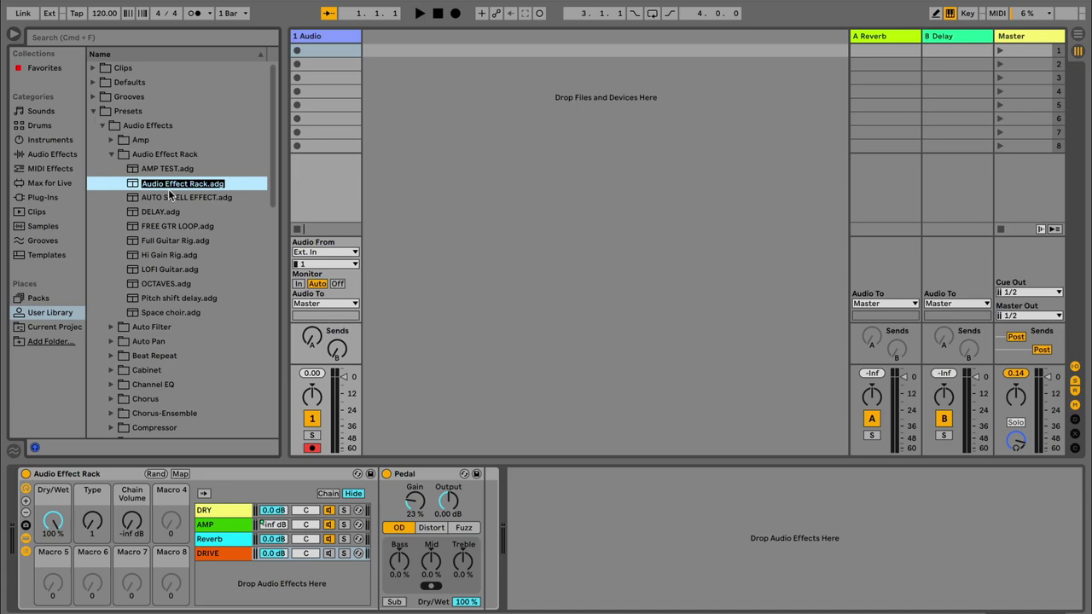
text(Guitar DEEMO)
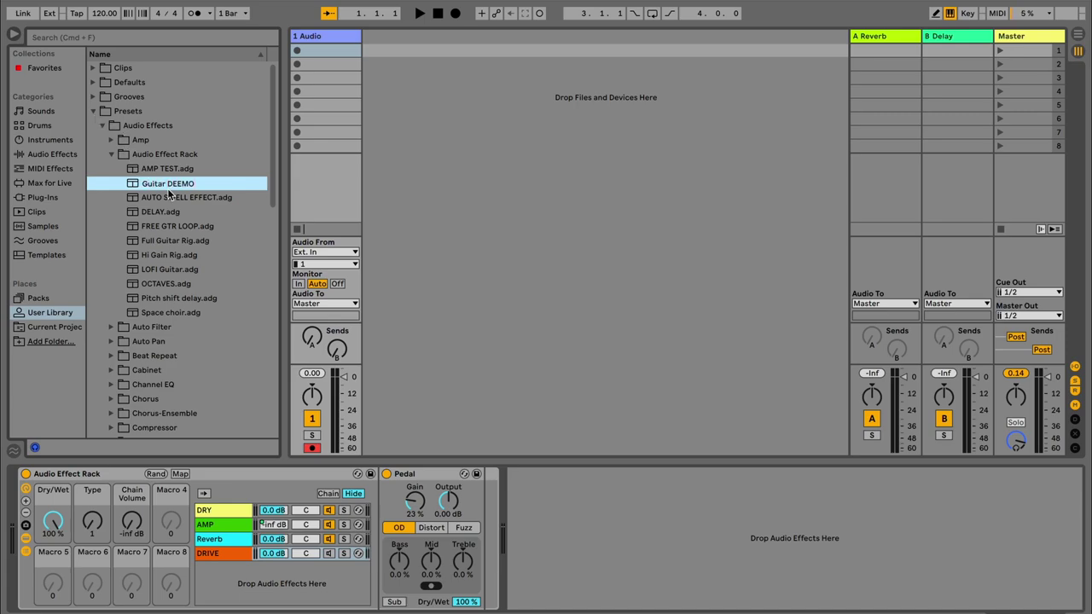
key(BackSpace)
key(Return)
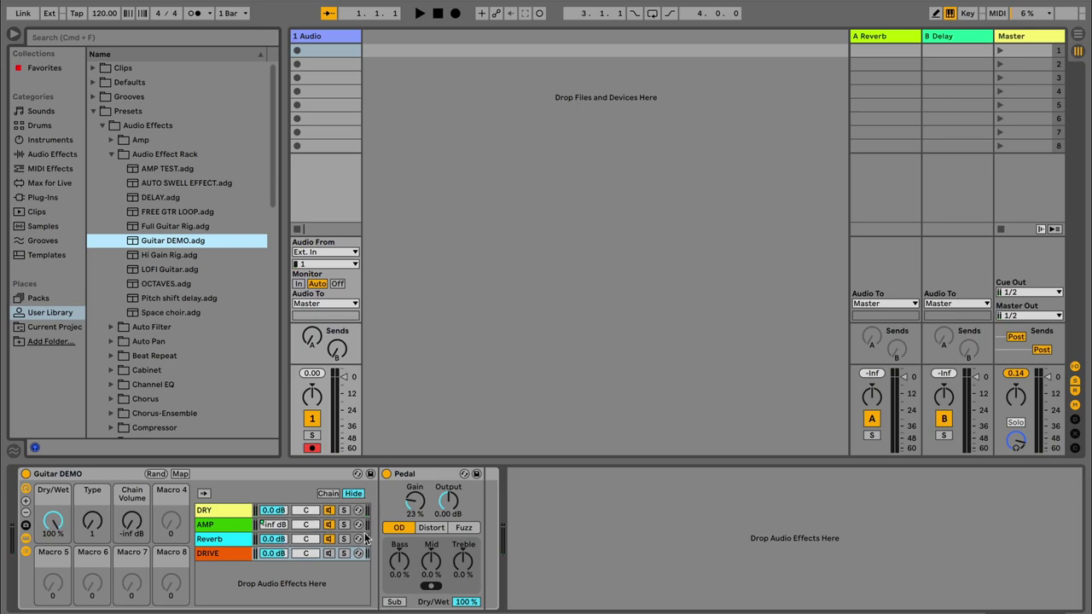
Delete the Guitar DEMO rack from the audio track and load it again from its saved preset
click(71, 477)
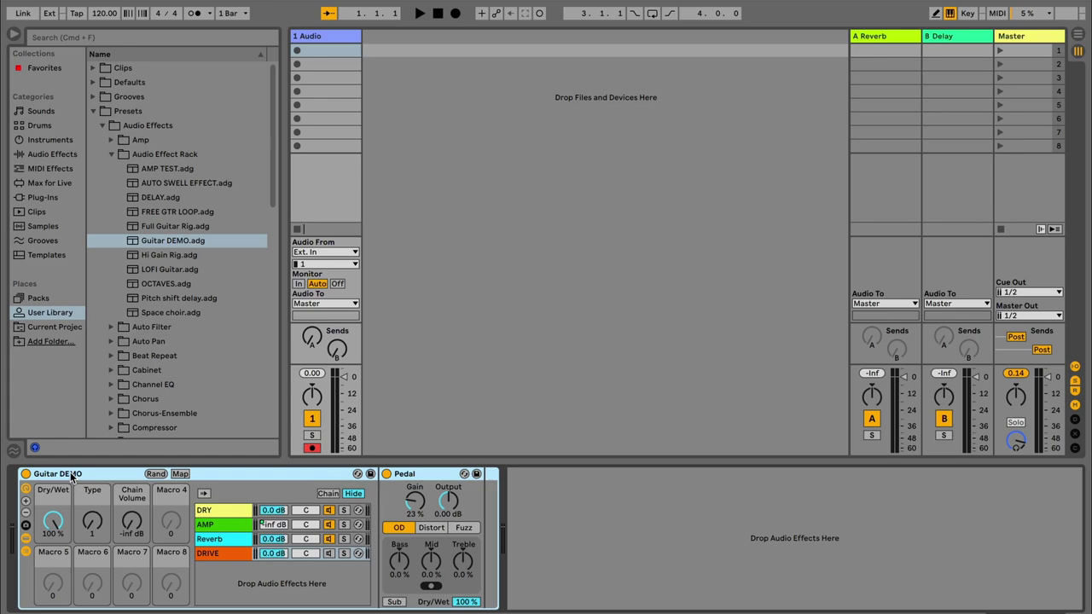
key(Delete)
drag(165, 239, 113, 493)
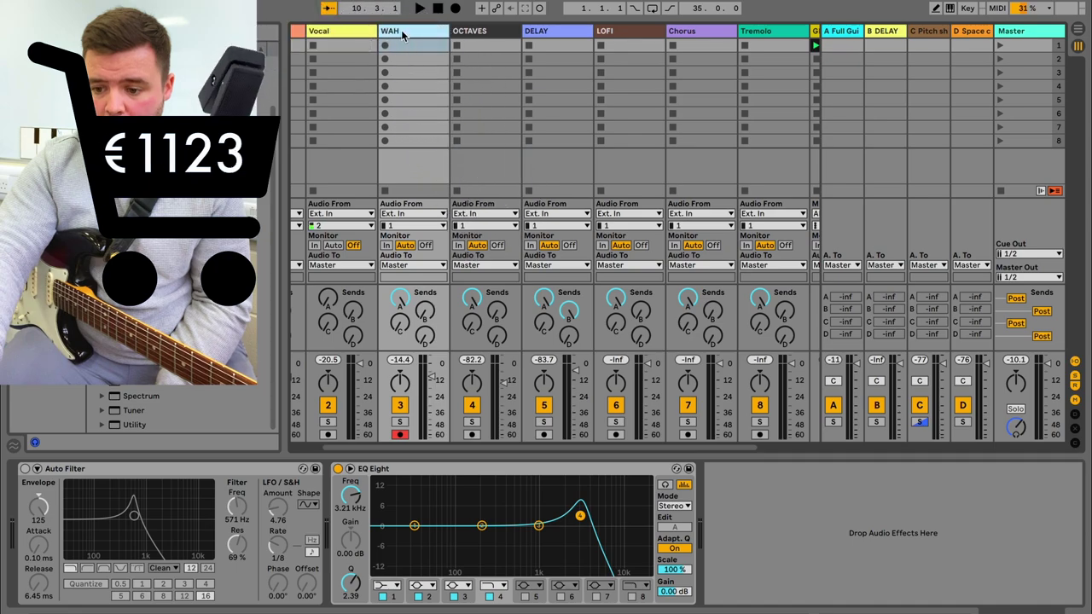
View the Full Guitar Rig return, then activate Auto Filter on the WAH track and try an LFO Amount of 17.9
click(849, 33)
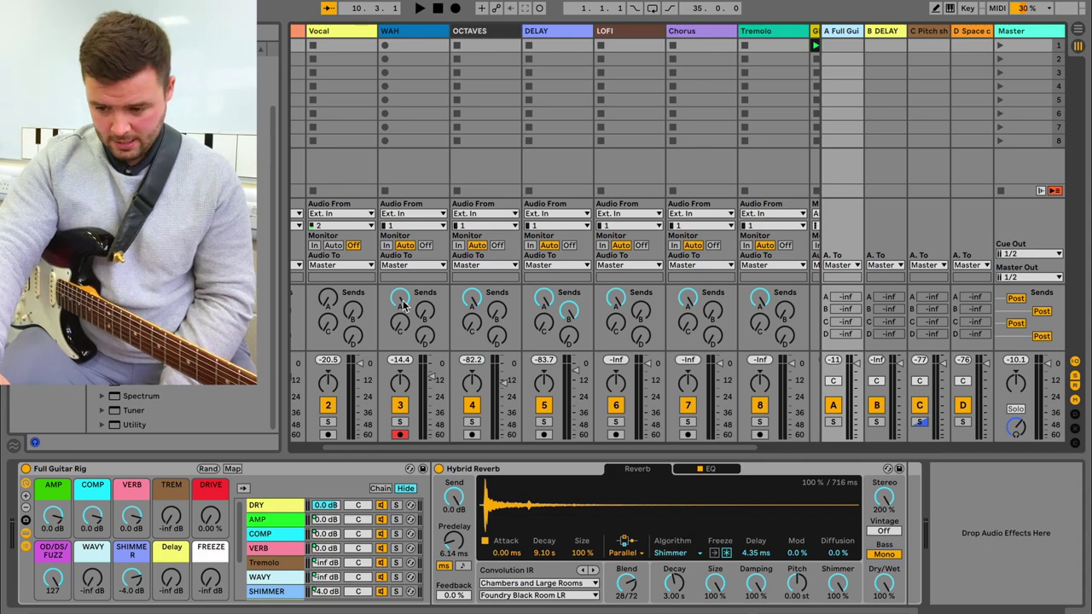
click(427, 31)
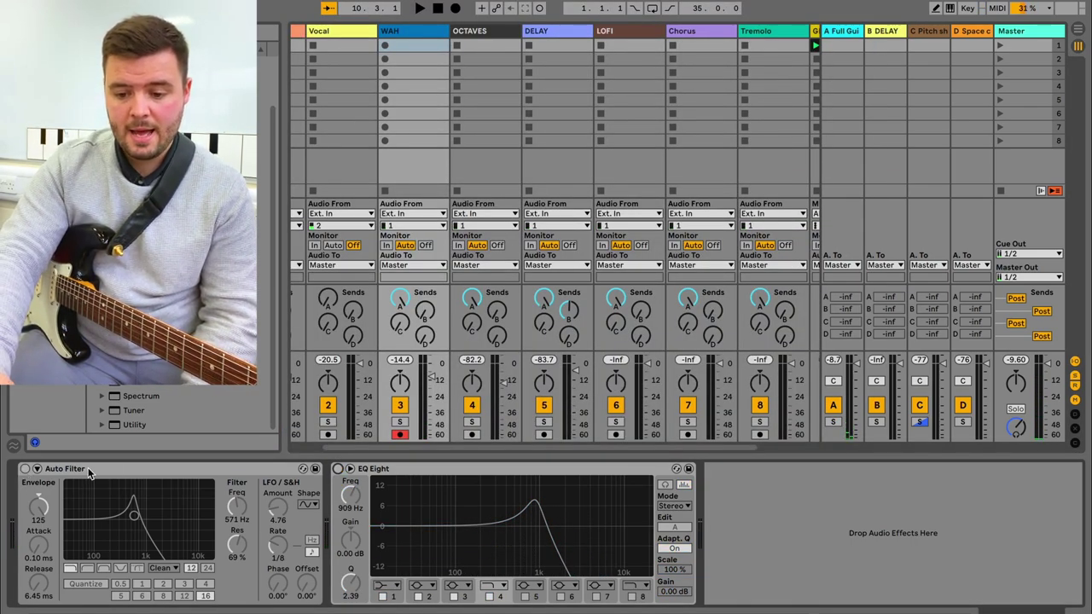
click(25, 469)
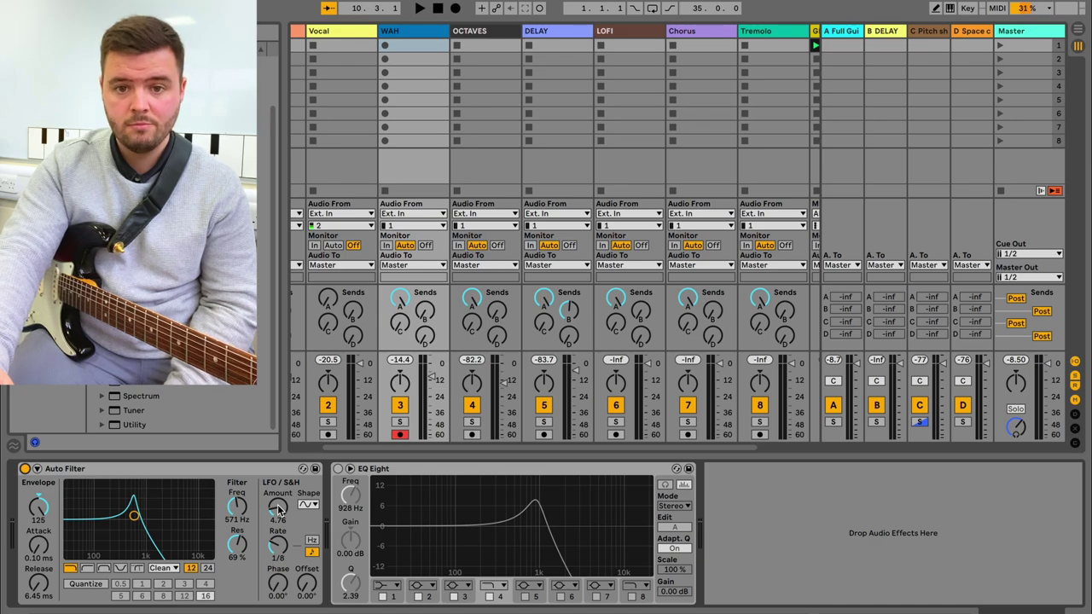
drag(279, 509, 278, 496)
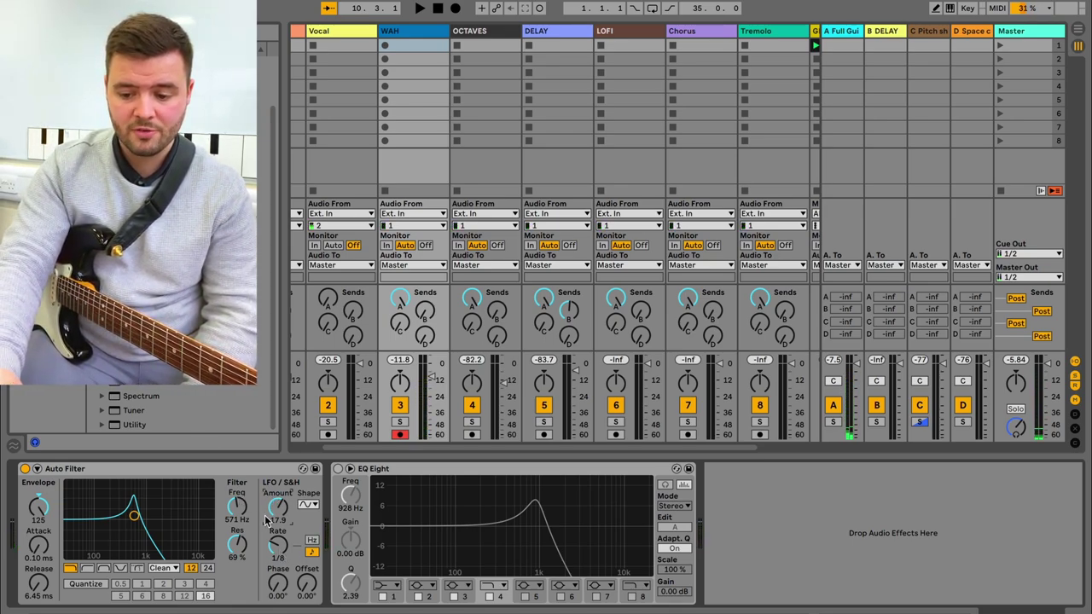
drag(285, 509, 276, 506)
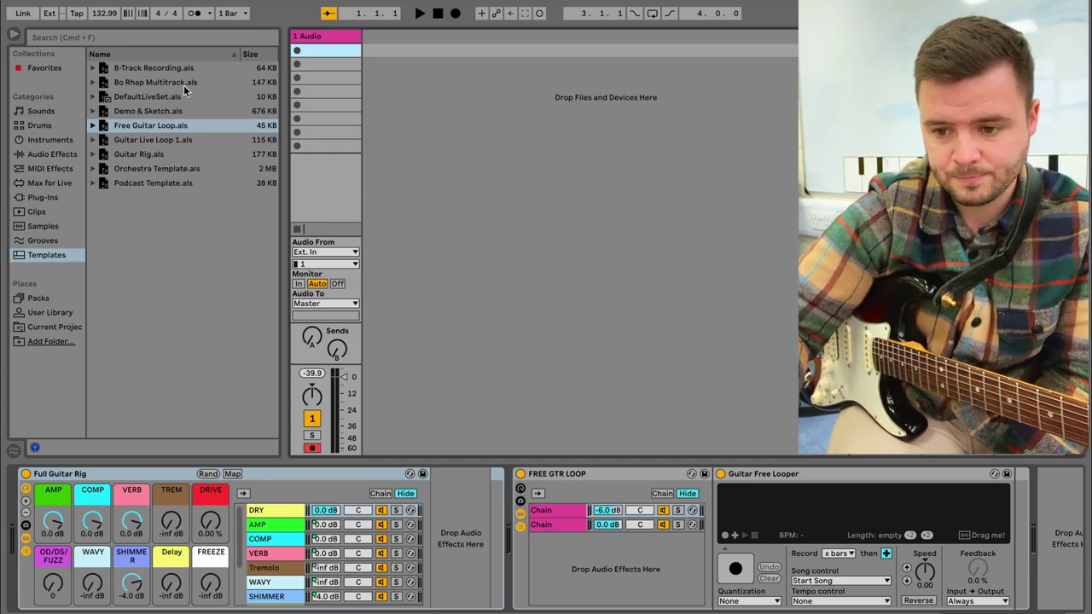
Examine the Delay & Loop audio effects and select the Guitar Free Looper device in the FREE GTR LOOP rack
click(52, 154)
click(92, 68)
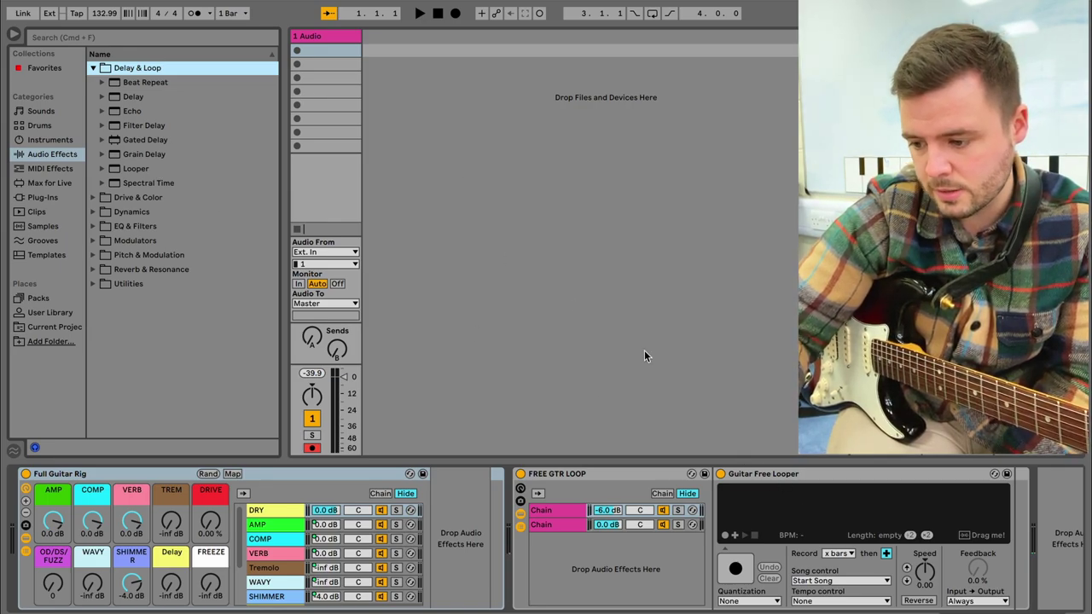
click(771, 483)
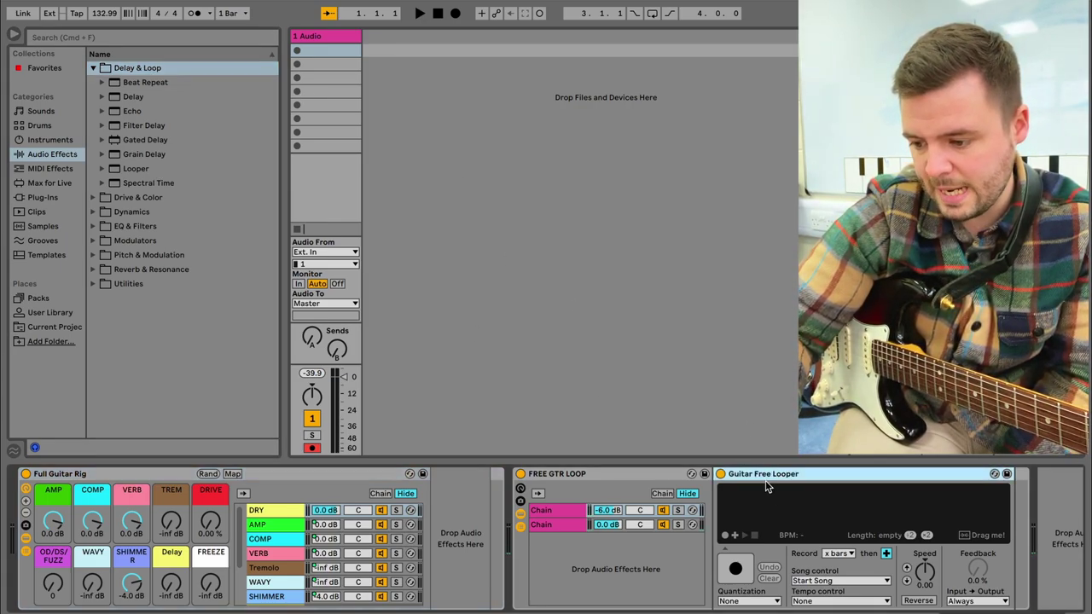
click(93, 68)
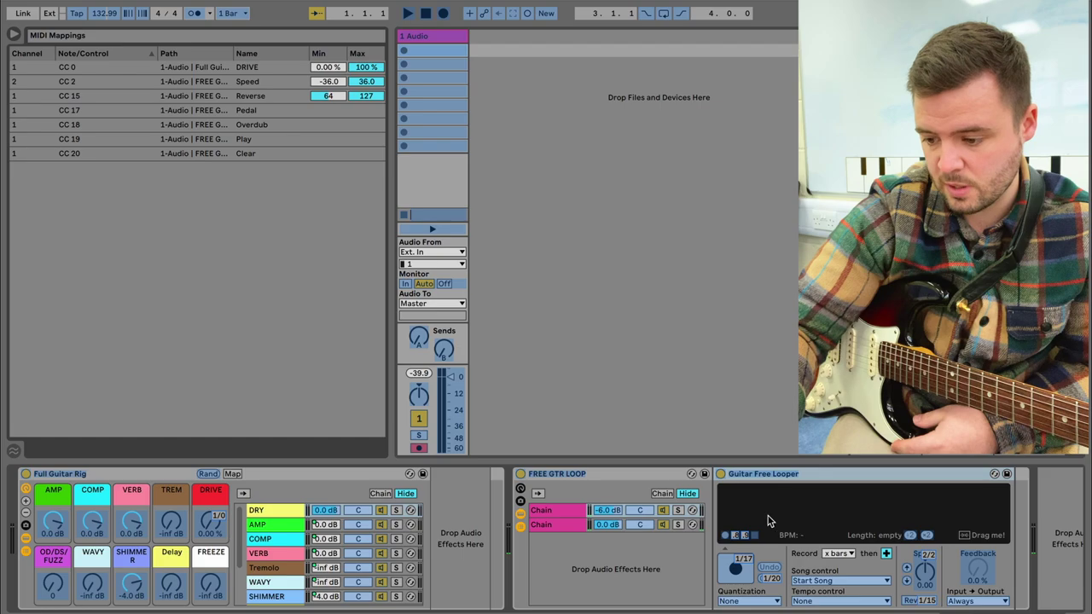
Record a guitar loop in Guitar Free Looper, overdub a layer, and return to playback
click(747, 577)
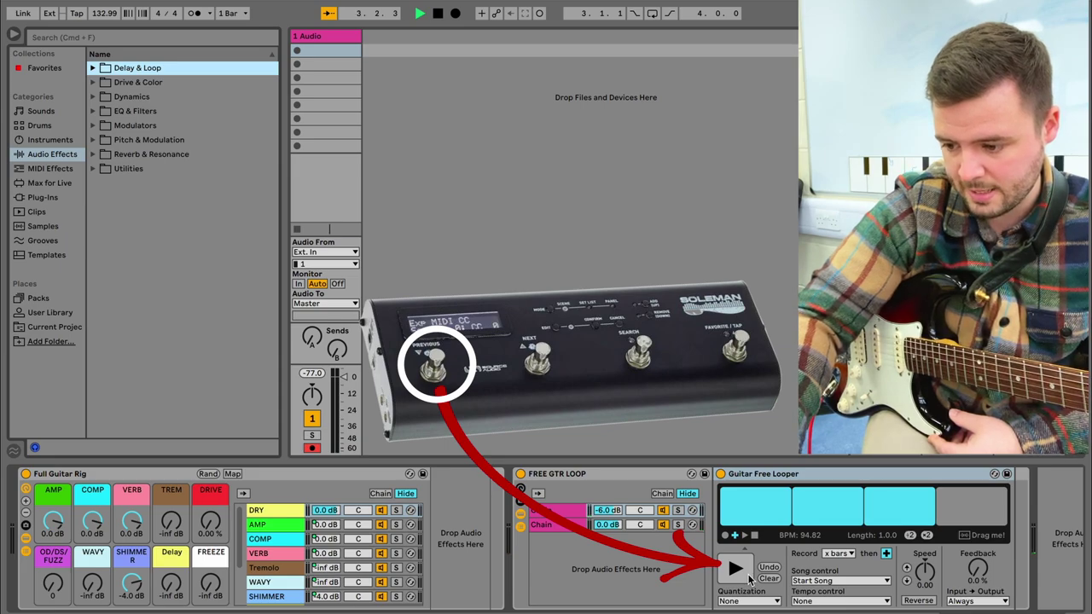
click(748, 577)
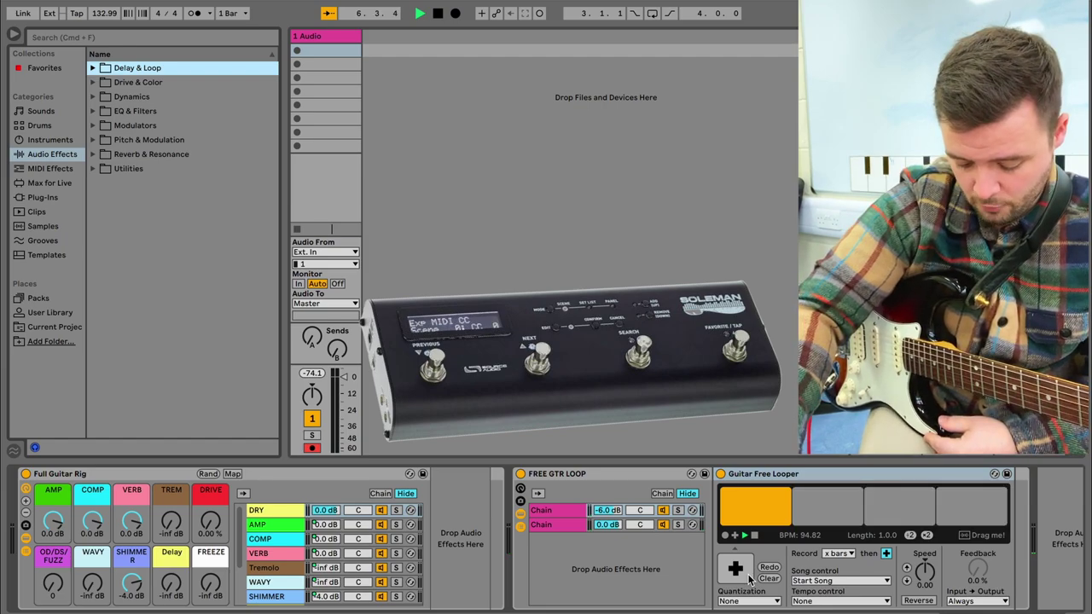
click(747, 577)
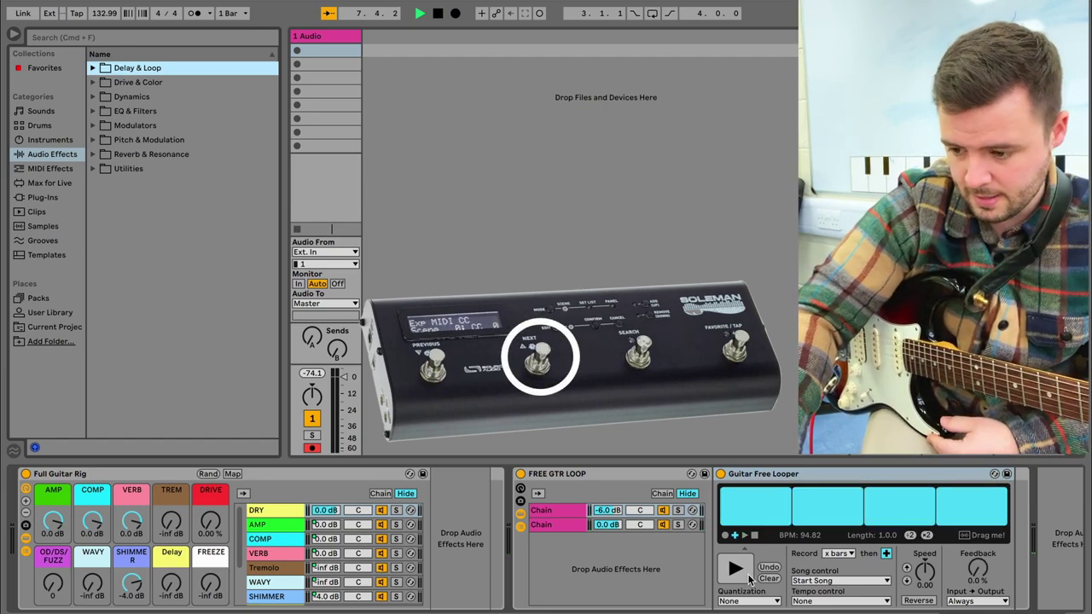
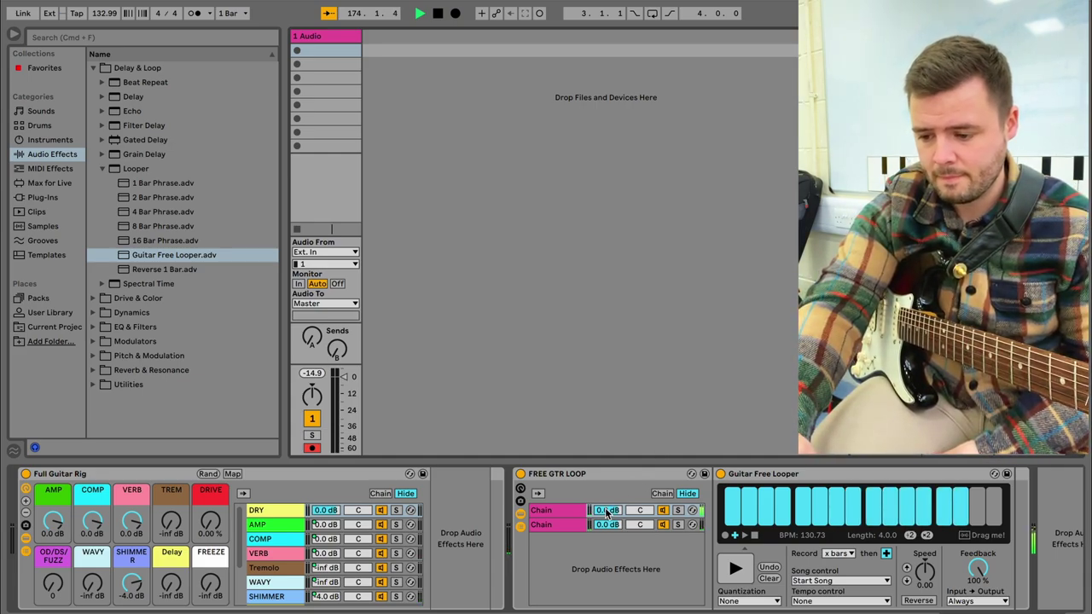
Pull the first FREE GTR LOOP chain's volume down to -inf dB and raise it to -10.2 dB
drag(605, 508, 605, 572)
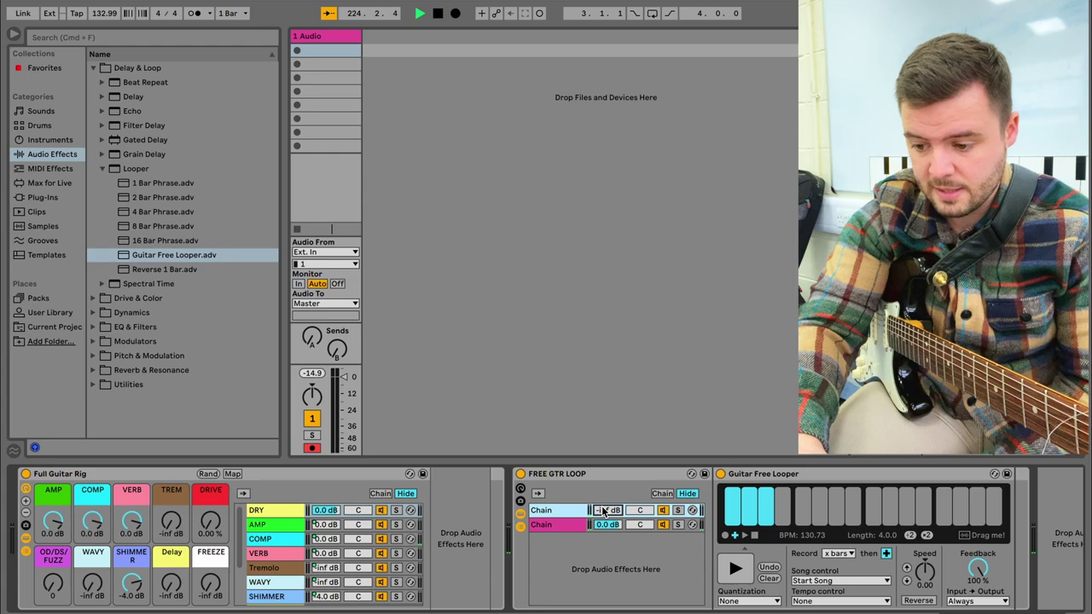
drag(604, 510, 603, 473)
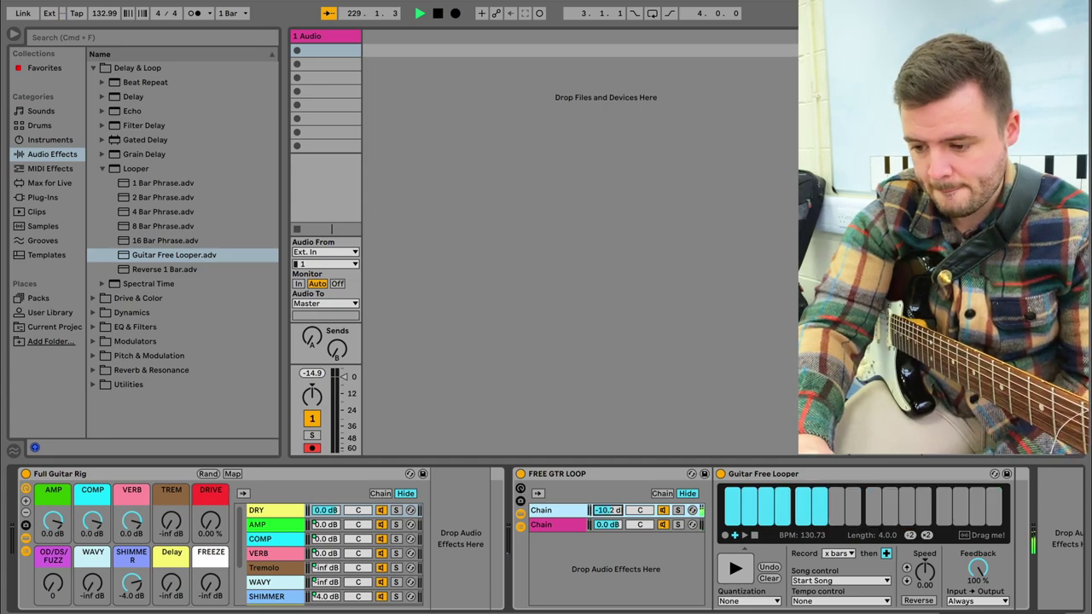
Try Guitar Free Looper at Speed -12.0, reset it to 0.00, and set the first chain's volume to -11.0 dB
click(908, 583)
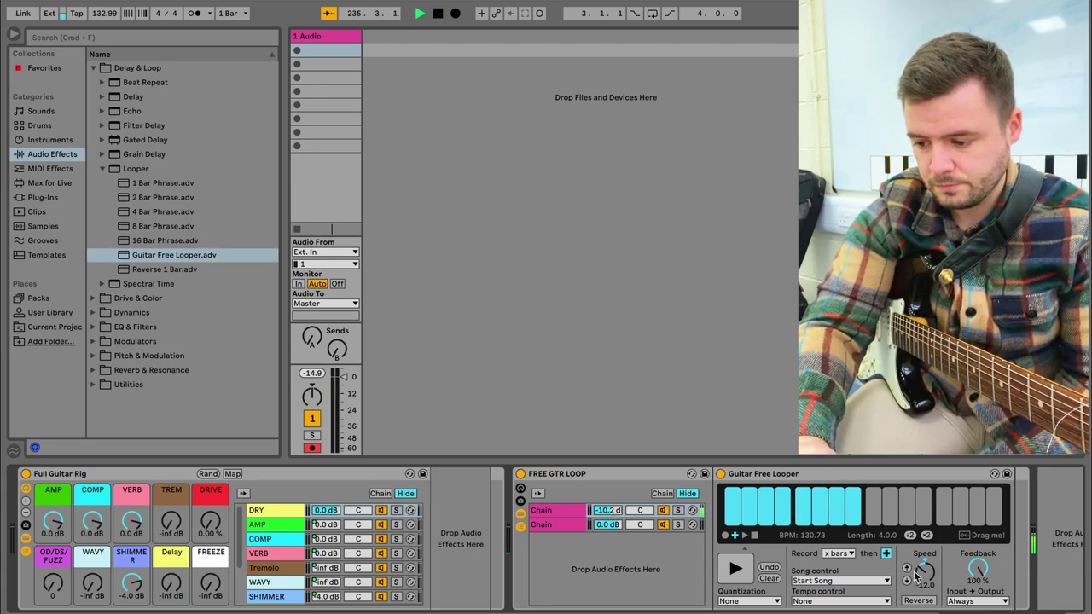
drag(607, 510, 608, 523)
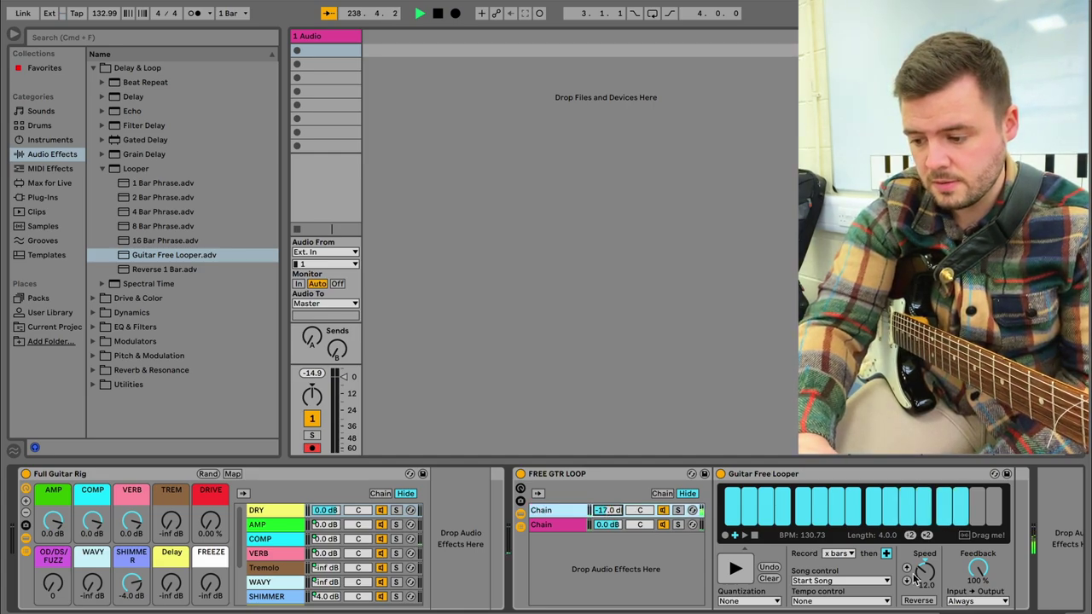
drag(909, 573, 914, 567)
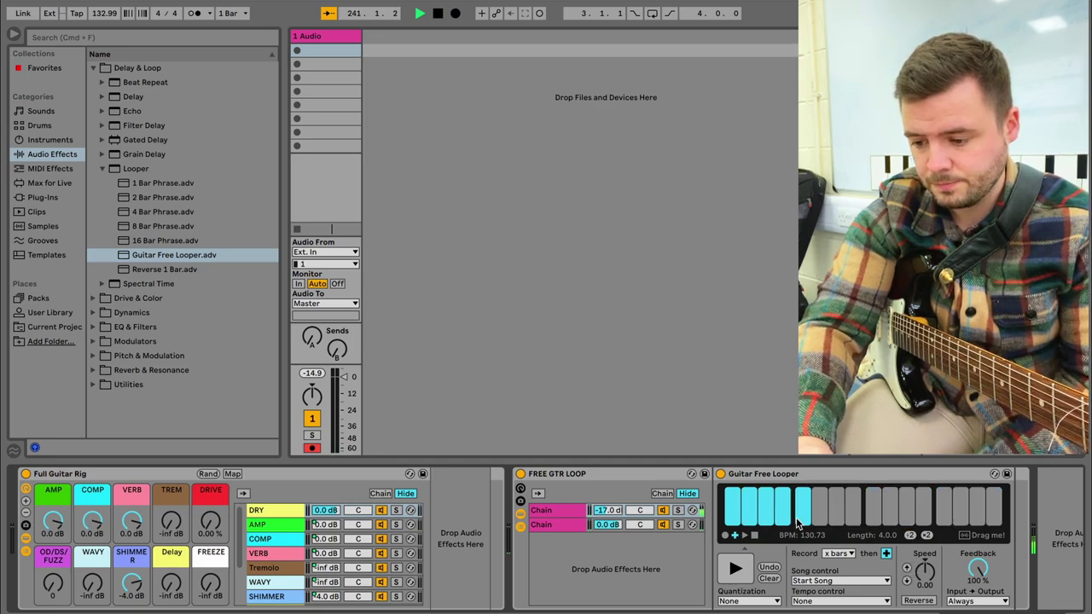
click(608, 511)
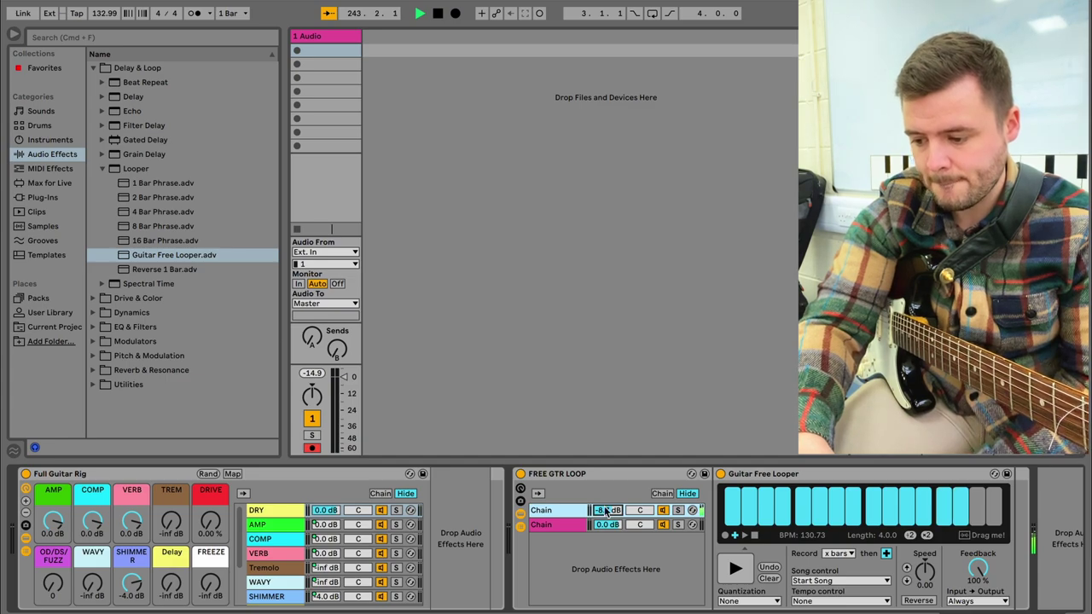
mouse_move(607, 510)
mouse_down()
mouse_move(608, 538)
mouse_move(608, 512)
mouse_up()
Raise Guitar Free Looper's Speed in octave steps to 36.0 and bring it back down to 0.00
click(907, 569)
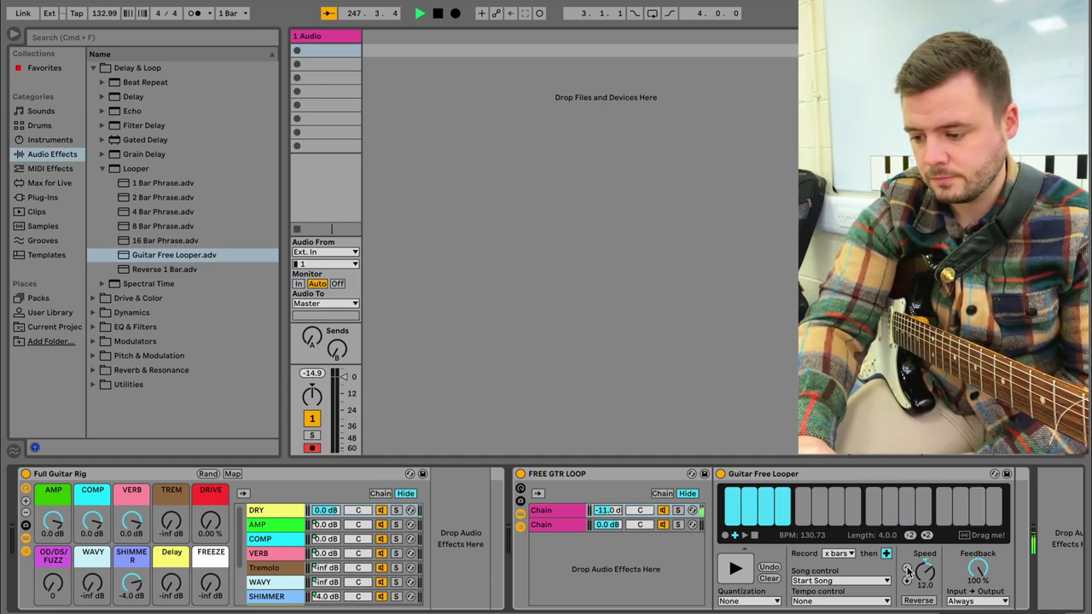
click(908, 569)
click(908, 568)
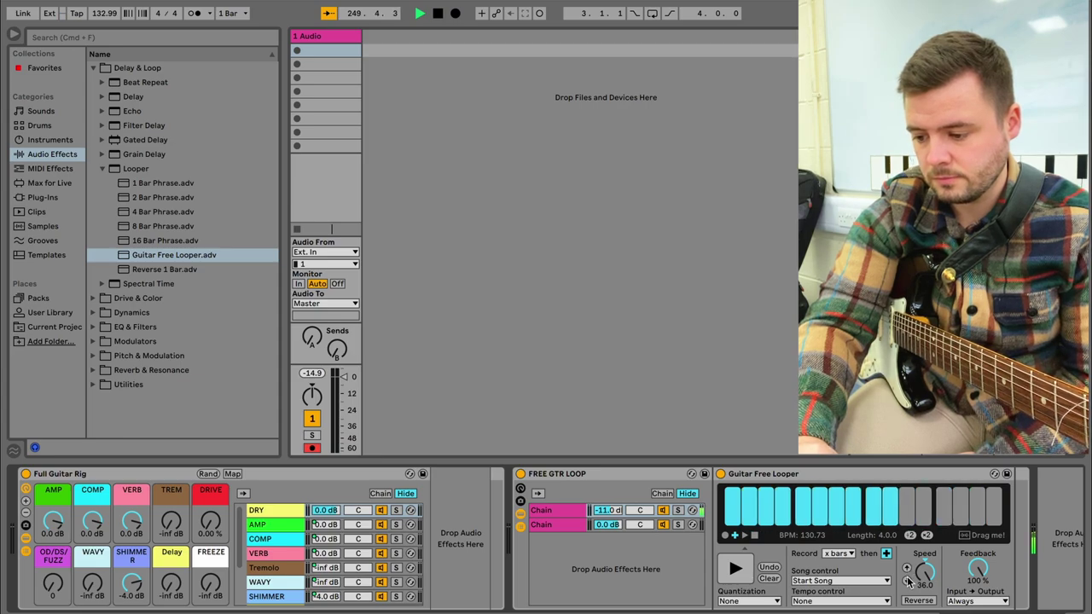
click(907, 581)
click(908, 581)
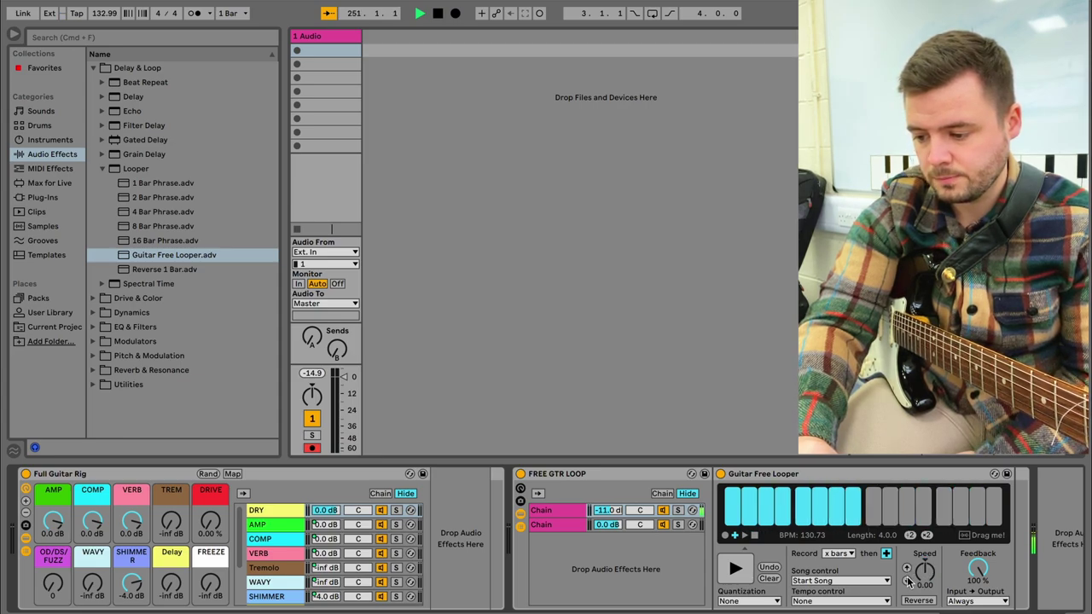
Pull the first FREE GTR LOOP chain down to -inf dB, raise it to -1.0 dB, and silence it again
drag(600, 510, 600, 564)
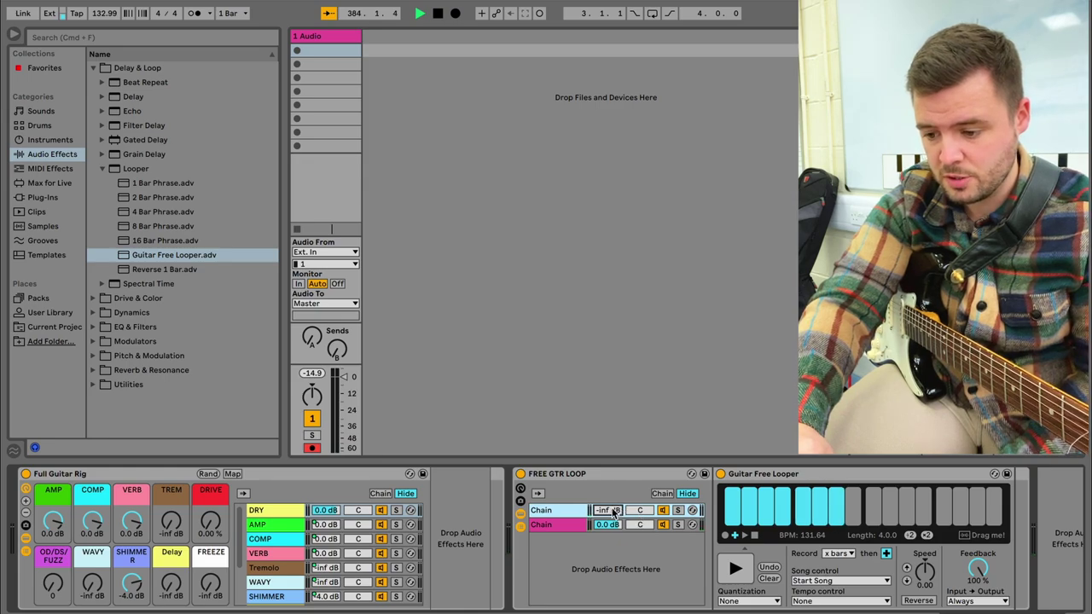
drag(612, 512, 612, 472)
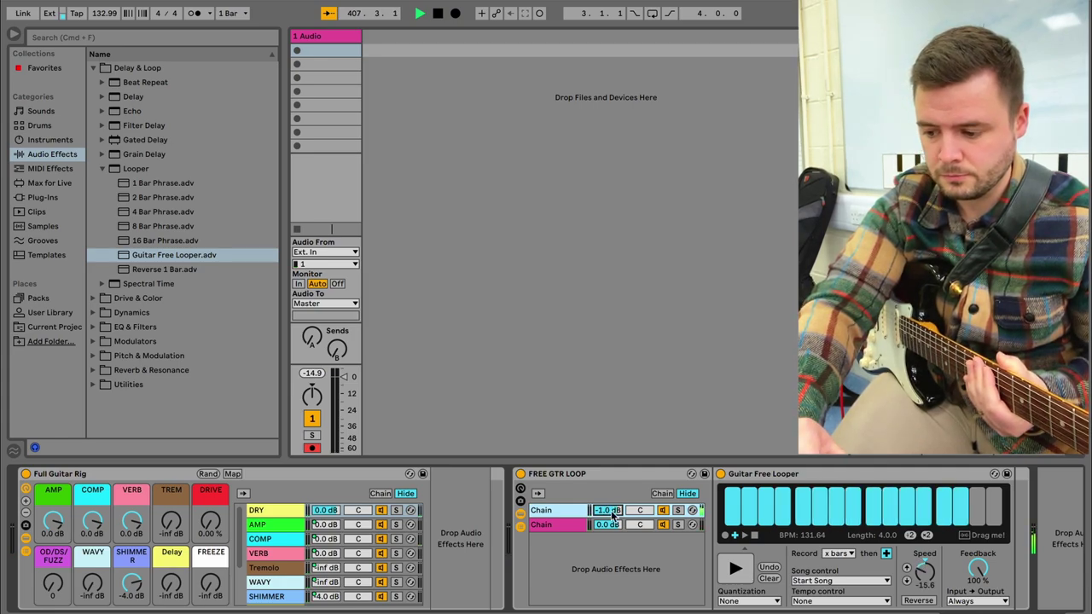
click(613, 512)
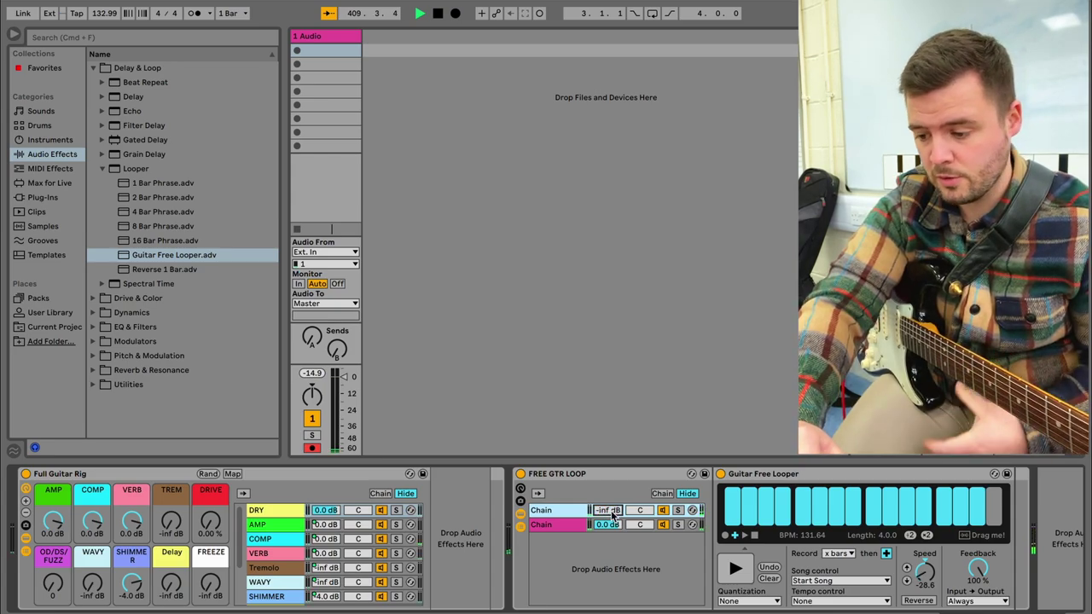
Bring the loop chain in from -65.0 dB, reset its volume to 0.0 dB, and fade it out to -inf dB
drag(613, 516, 613, 498)
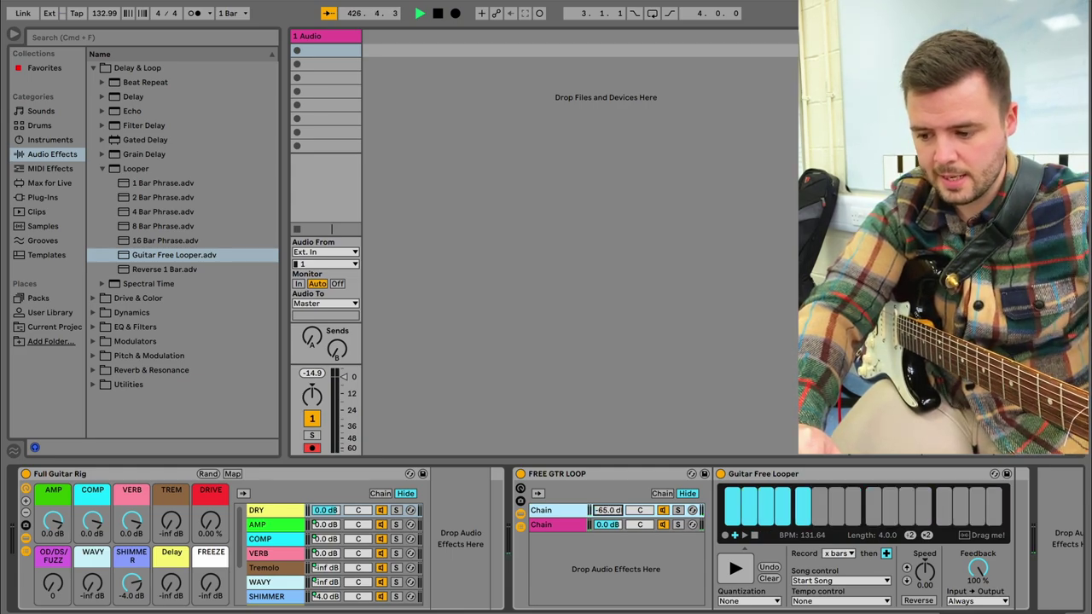
drag(609, 511, 613, 514)
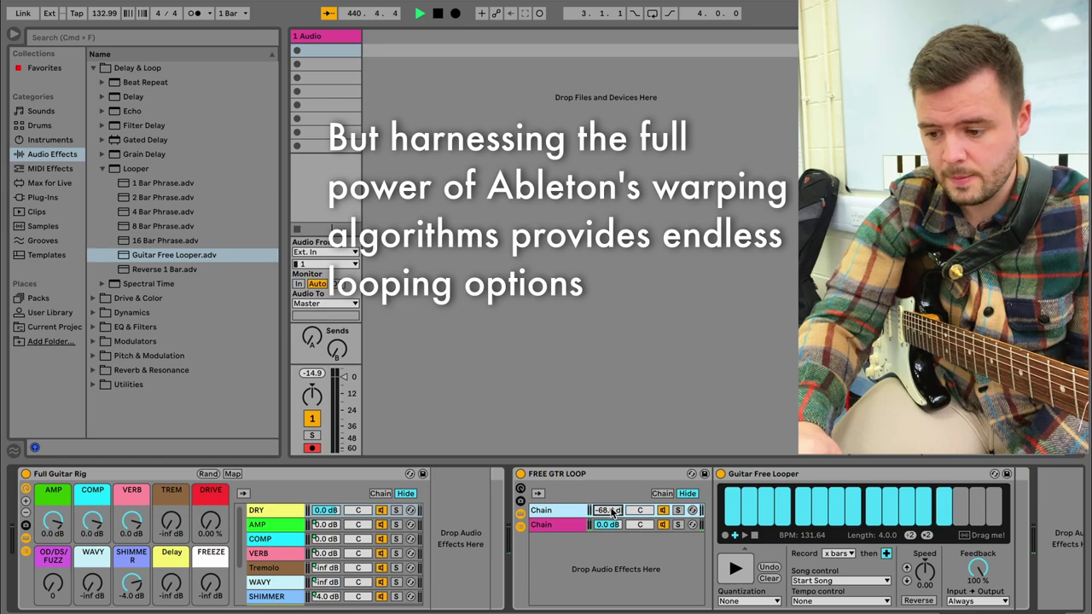
double_click(609, 509)
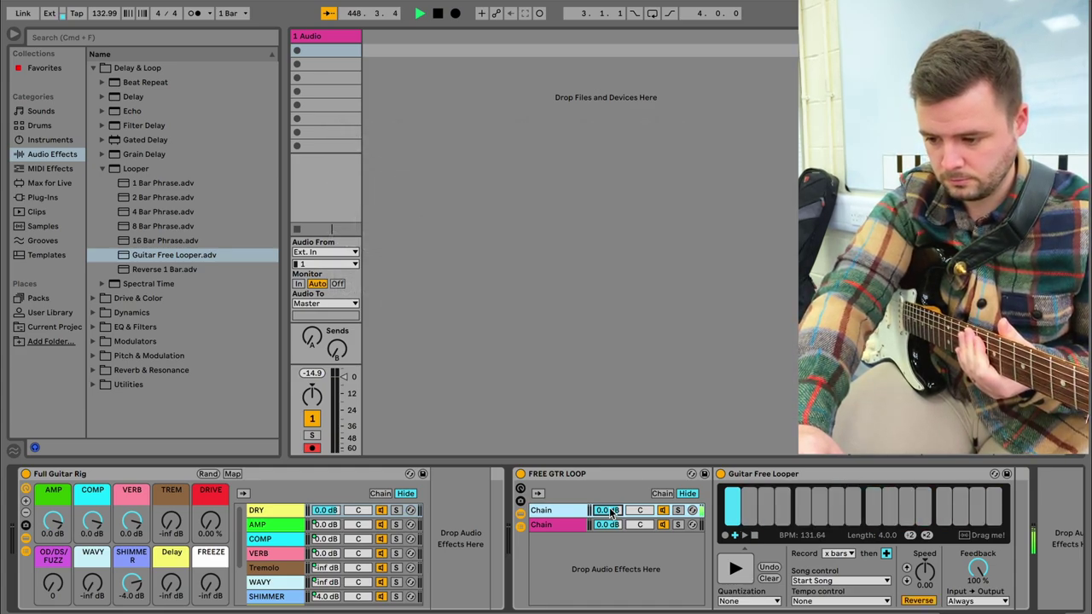
drag(610, 507, 609, 607)
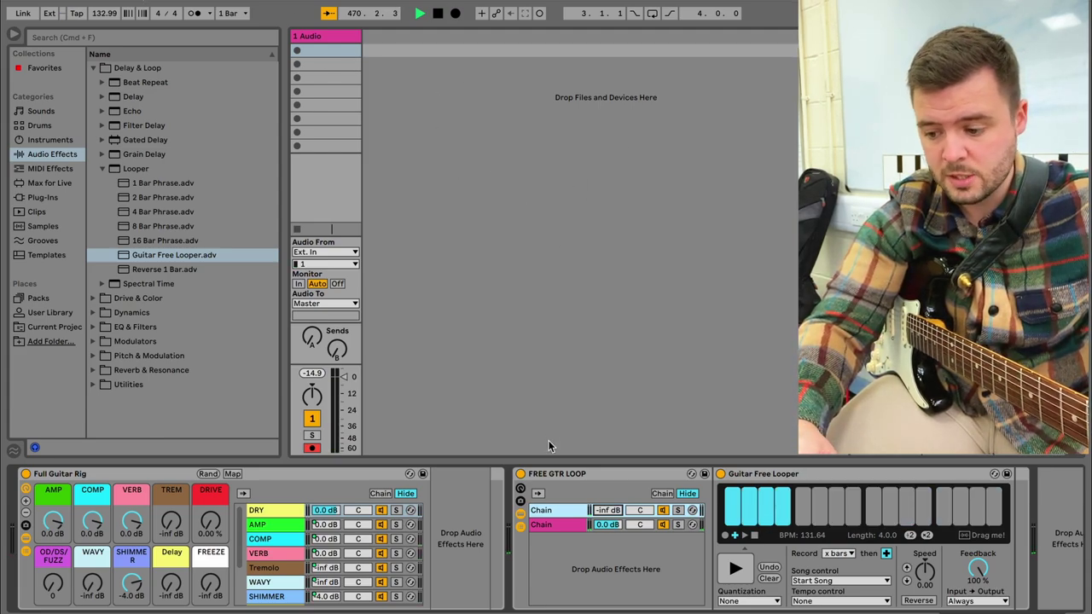
Examine Guitar Free Looper's Quantization and Tempo control options and the list of saved templates
click(774, 607)
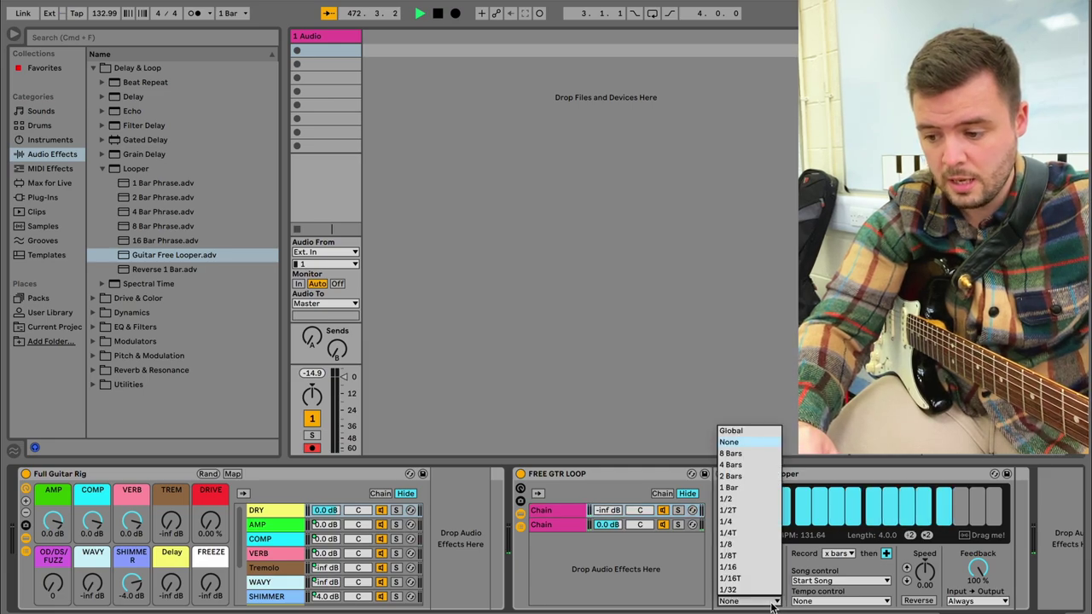
click(774, 607)
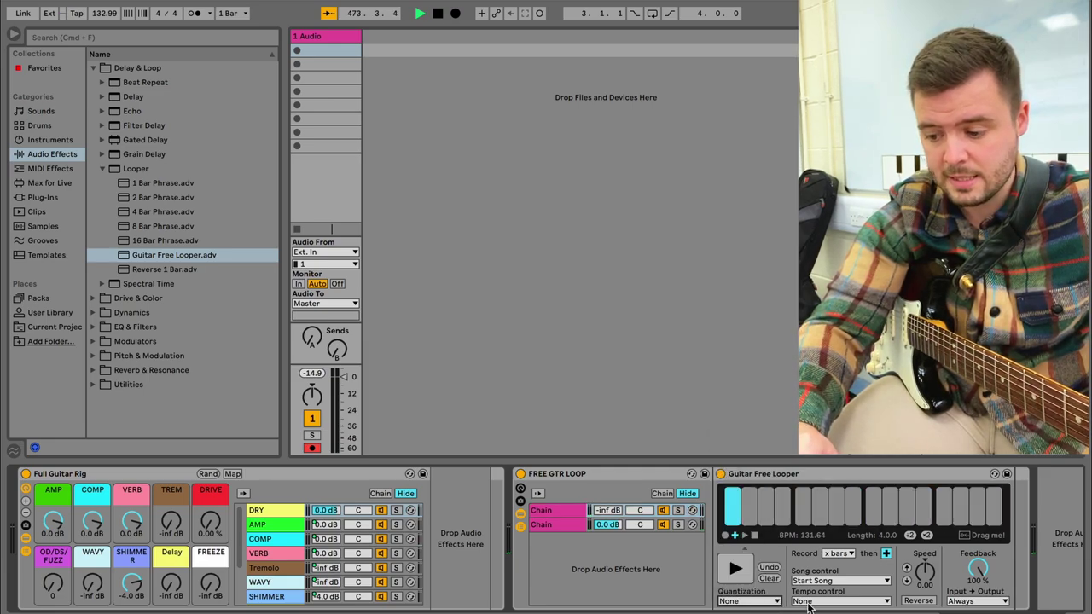
click(828, 606)
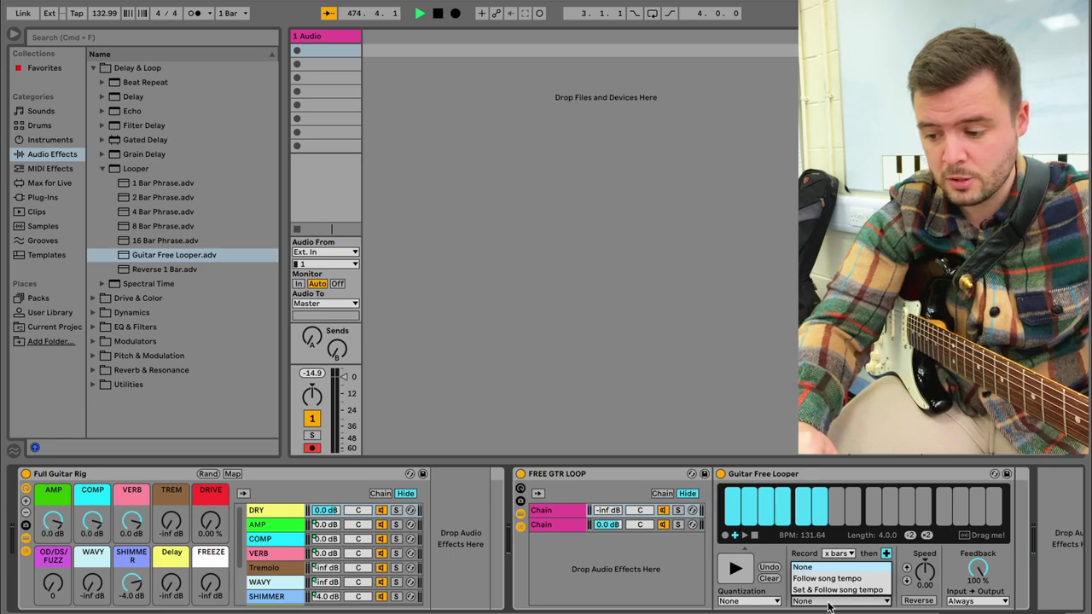
click(828, 605)
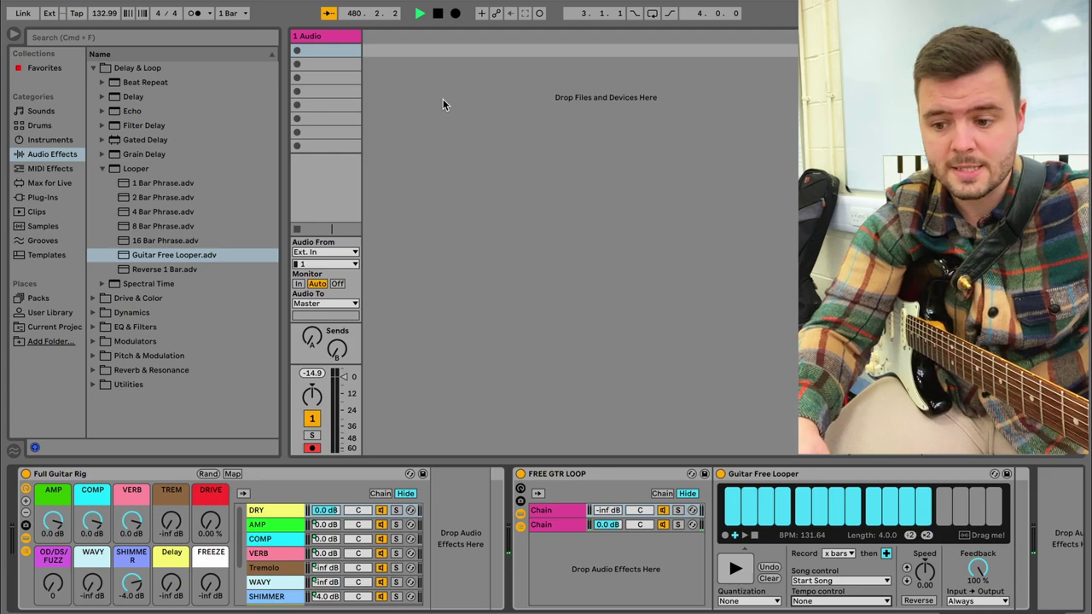
click(47, 253)
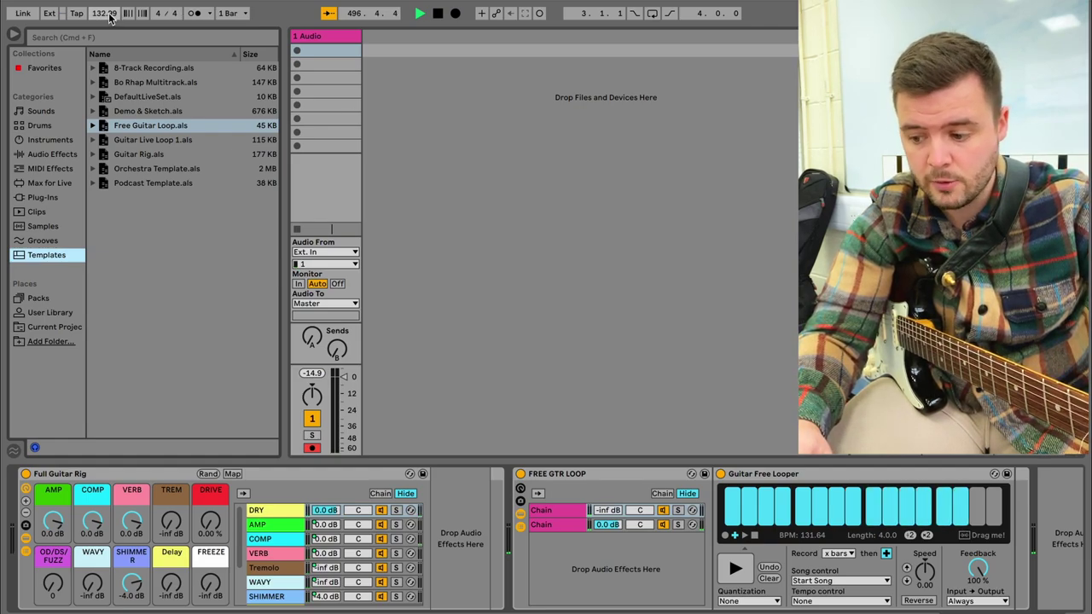
drag(110, 15, 110, 16)
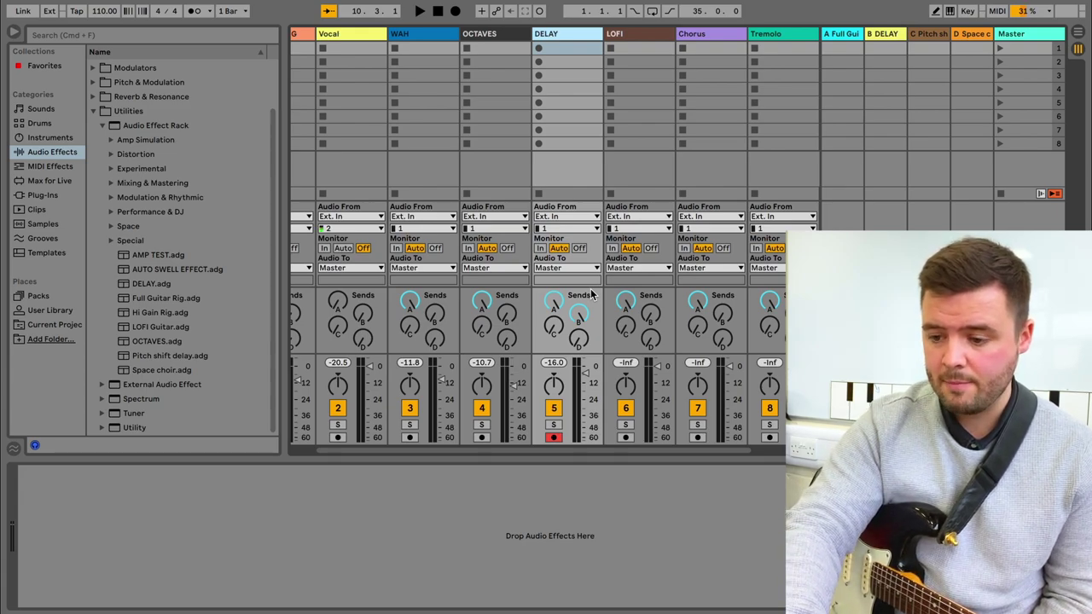
Review the guitar rig set's MIDI mappings, including the DELAY track's assignments, and its key mappings
key(super+m)
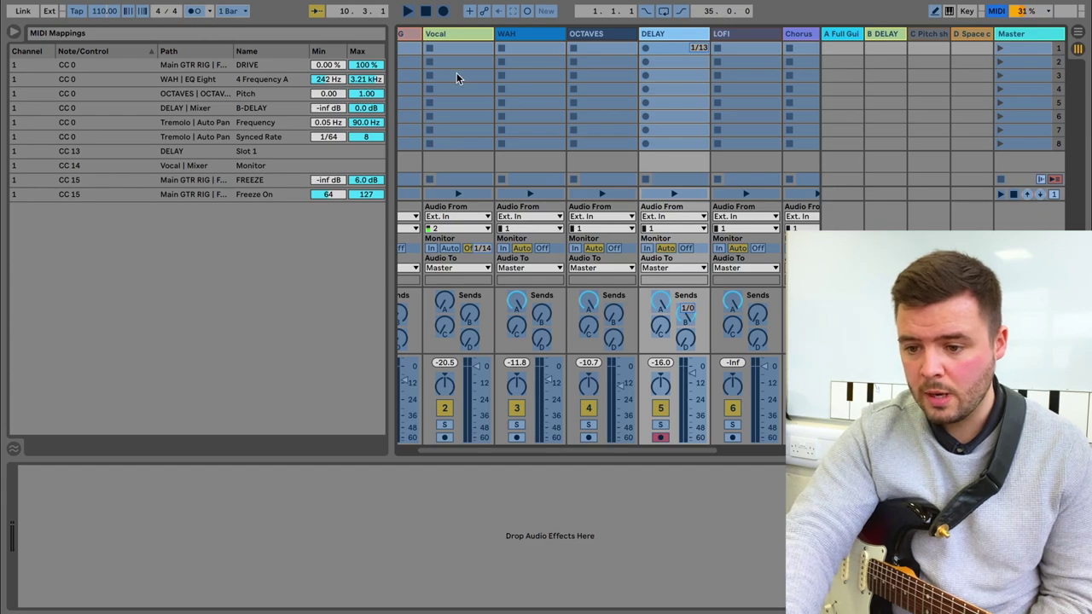
scroll(659, 124, left, 2)
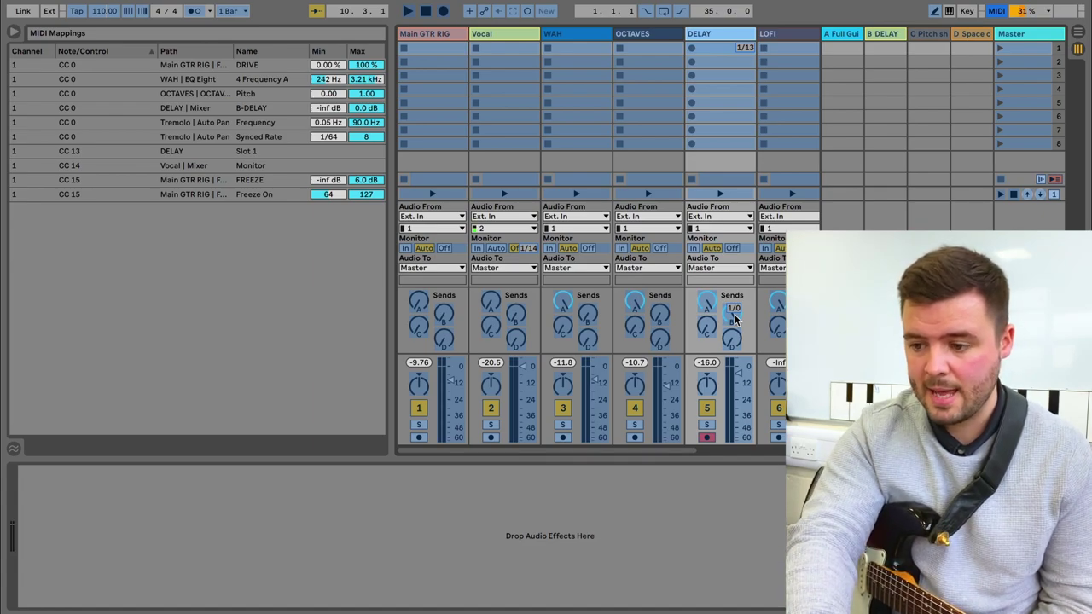
key(super+m)
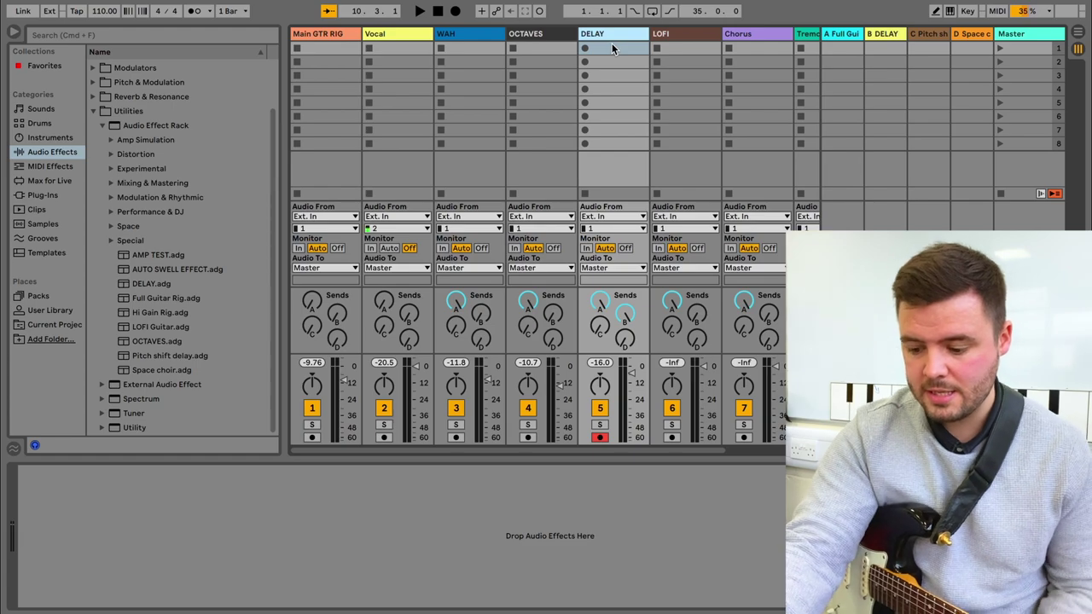
key(super+k)
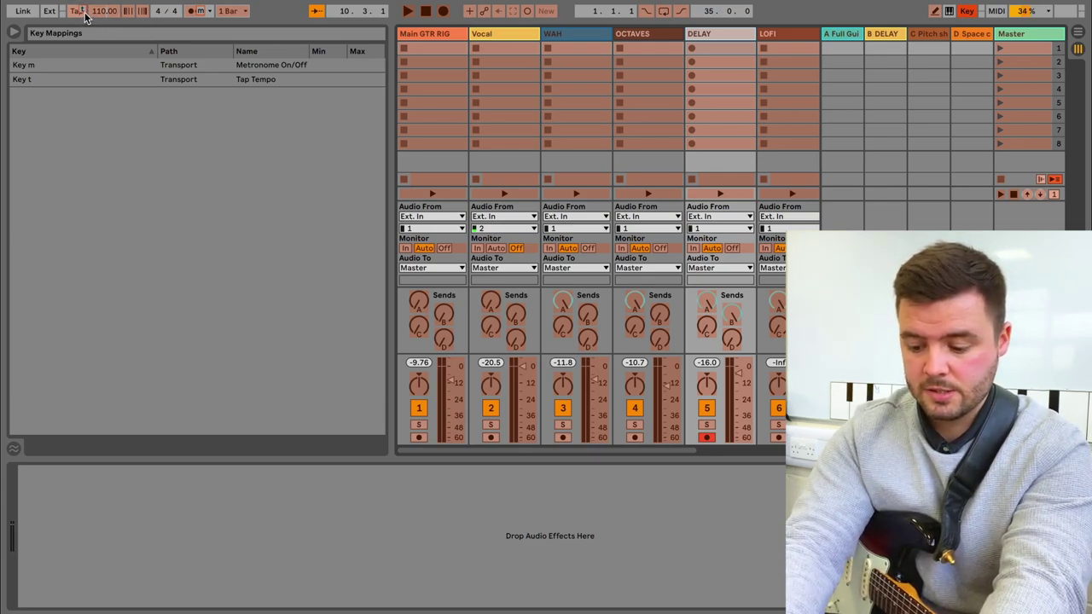
key(super+k)
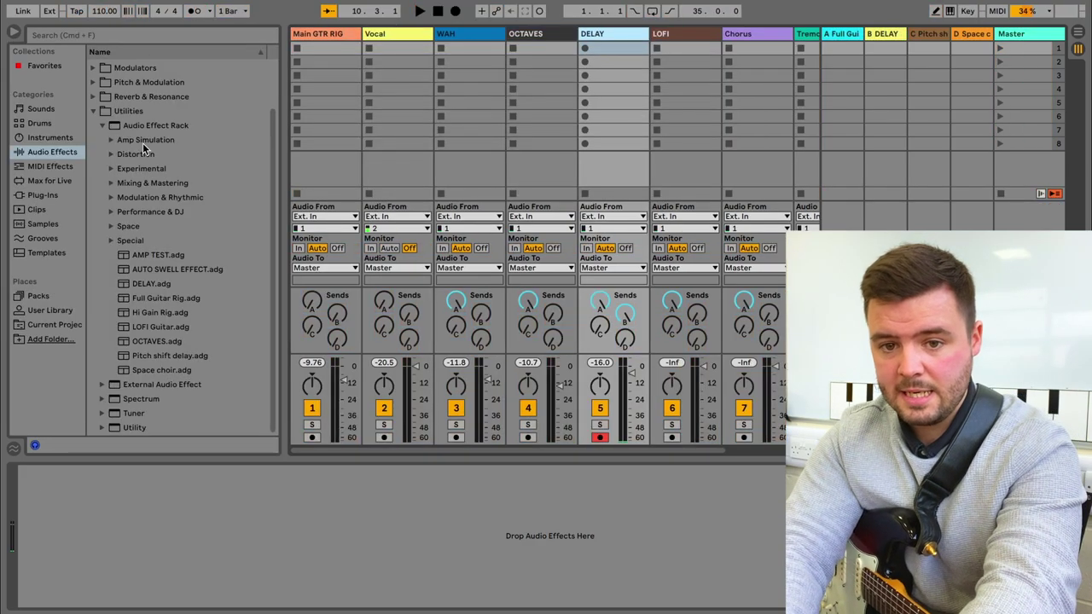
Tap in a new song tempo of about 103.62 BPM using the mapped Tap Tempo control
key(t)
key(t)
key(t)
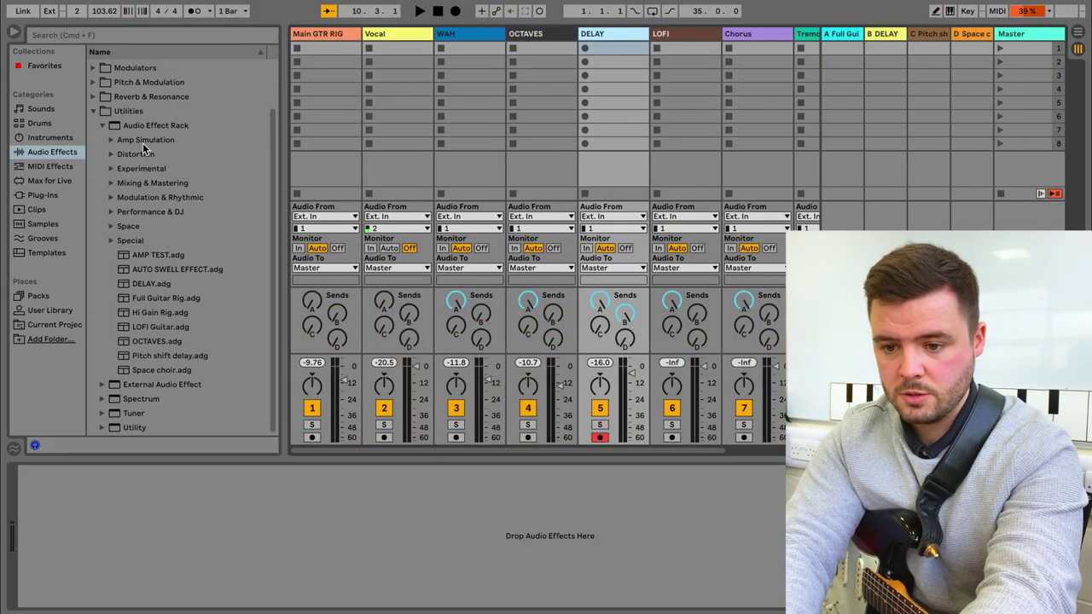
key(t)
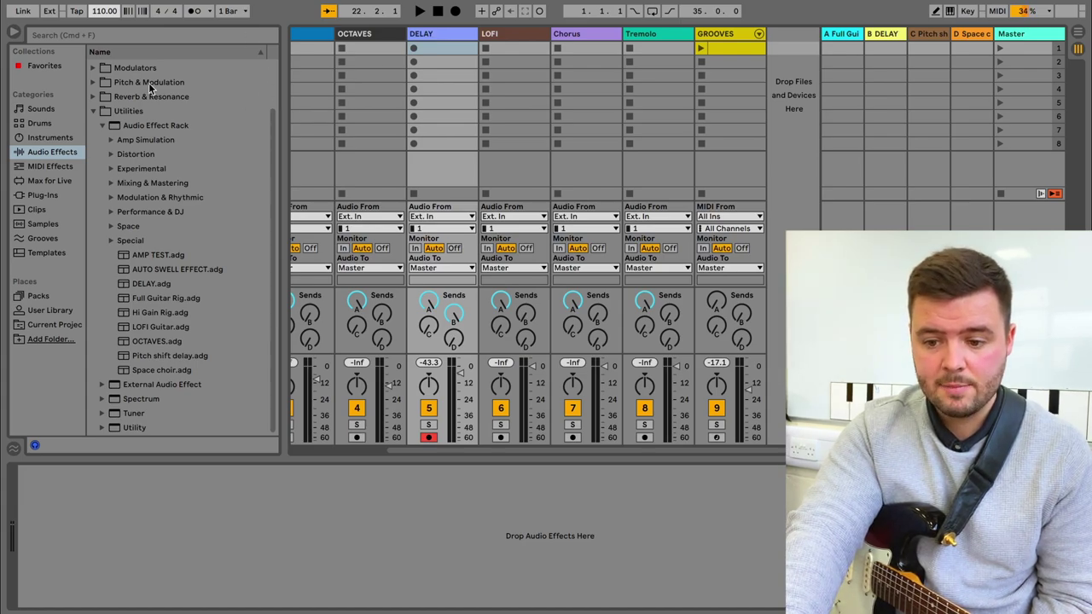
Show the B DELAY return's rack and turn its 1/2, 1/4 and Tape macros down to -inf dB
click(47, 253)
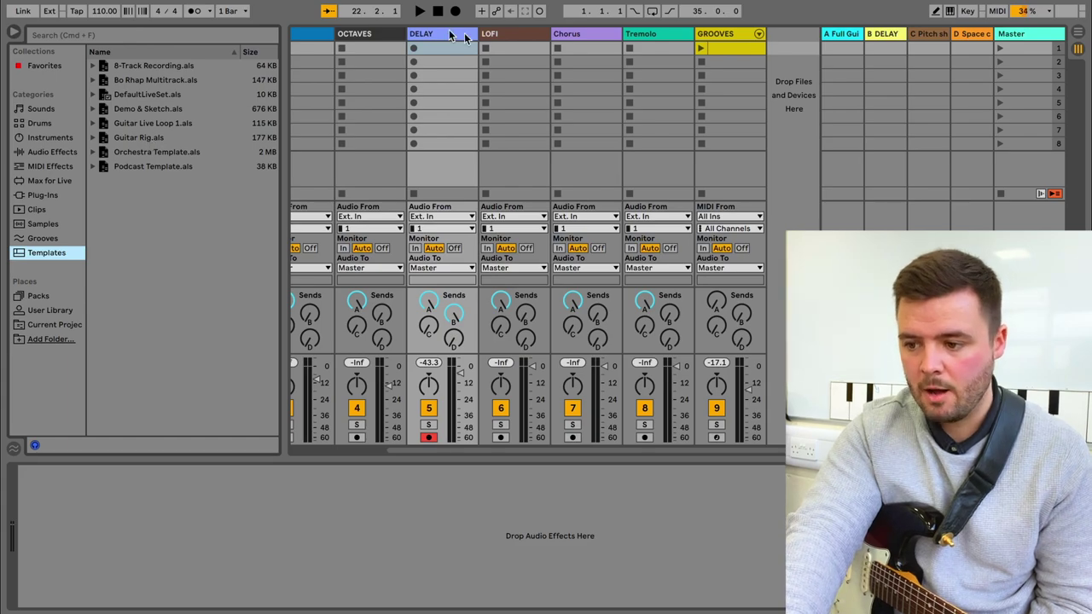
click(887, 34)
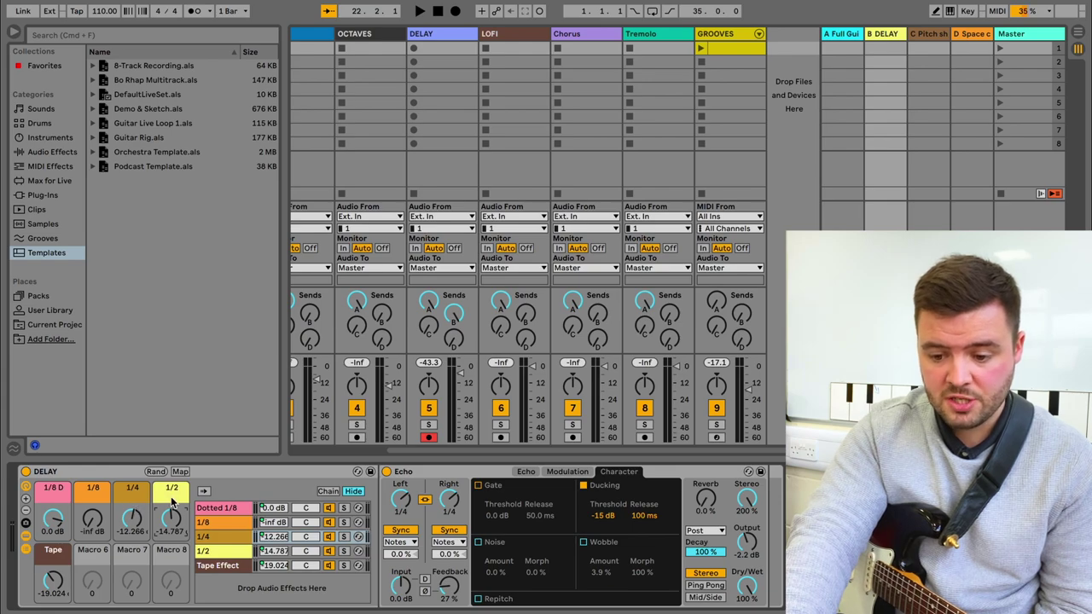
drag(173, 518, 173, 563)
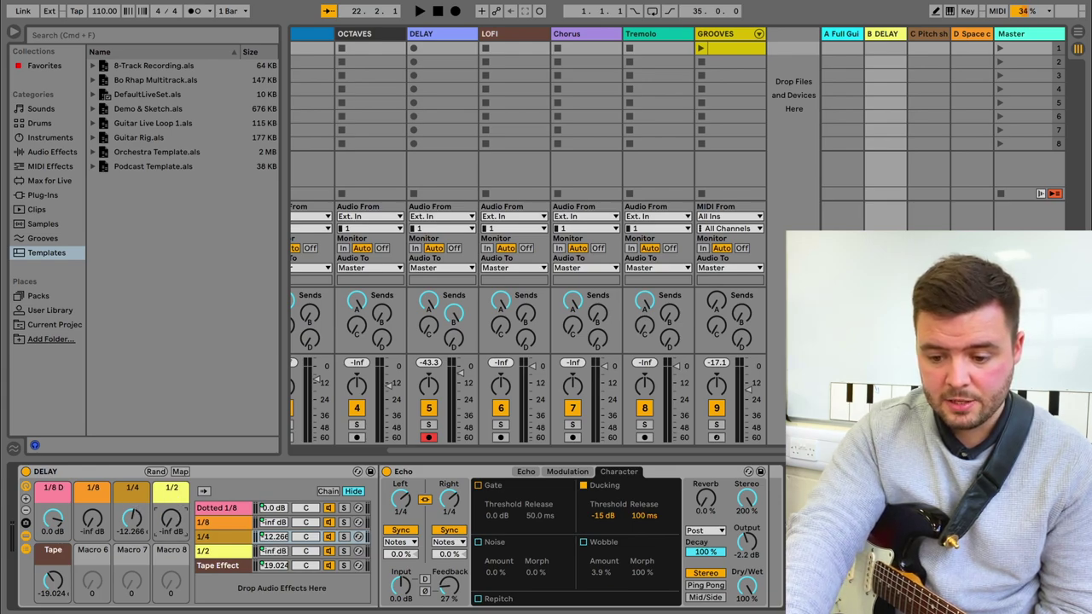
drag(134, 518, 134, 563)
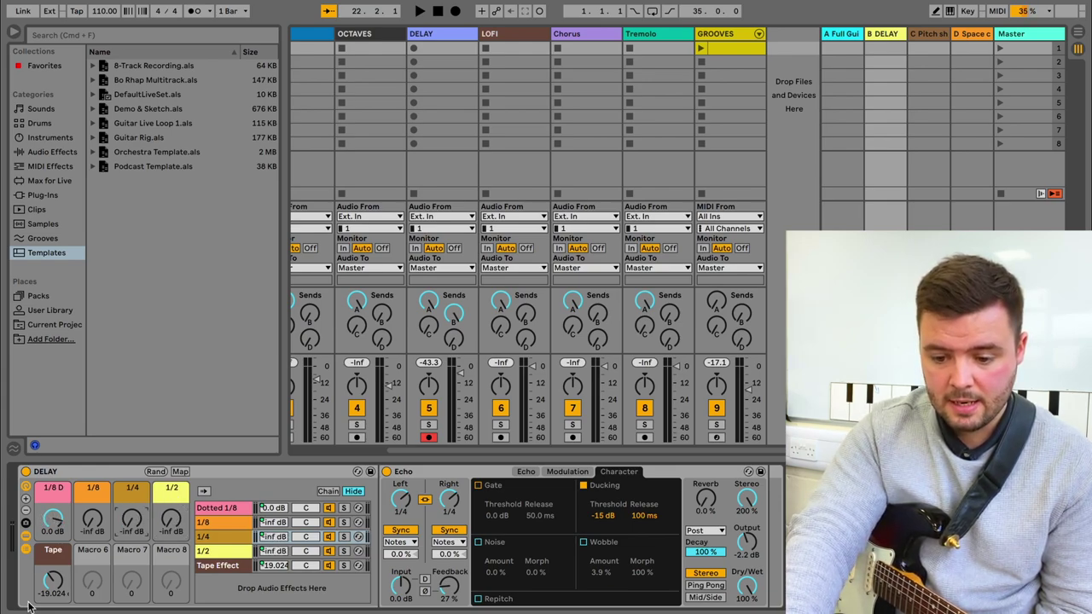
drag(51, 582, 51, 608)
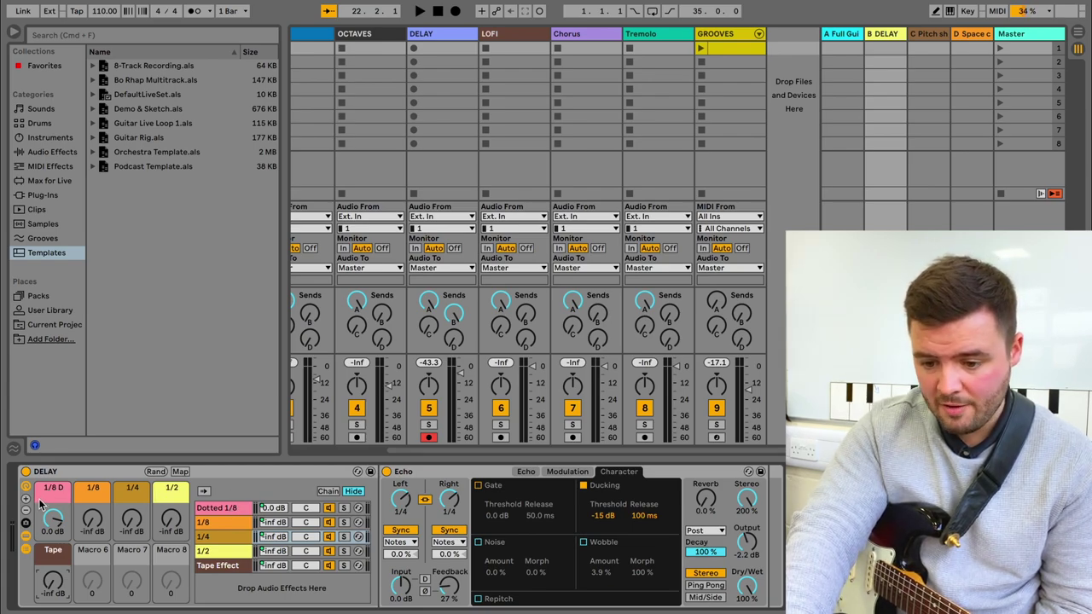
Examine the Echo settings of the Dotted 1/8, 1/8, 1/4, 1/2 and Tape Effect chains in the DELAY rack
click(225, 510)
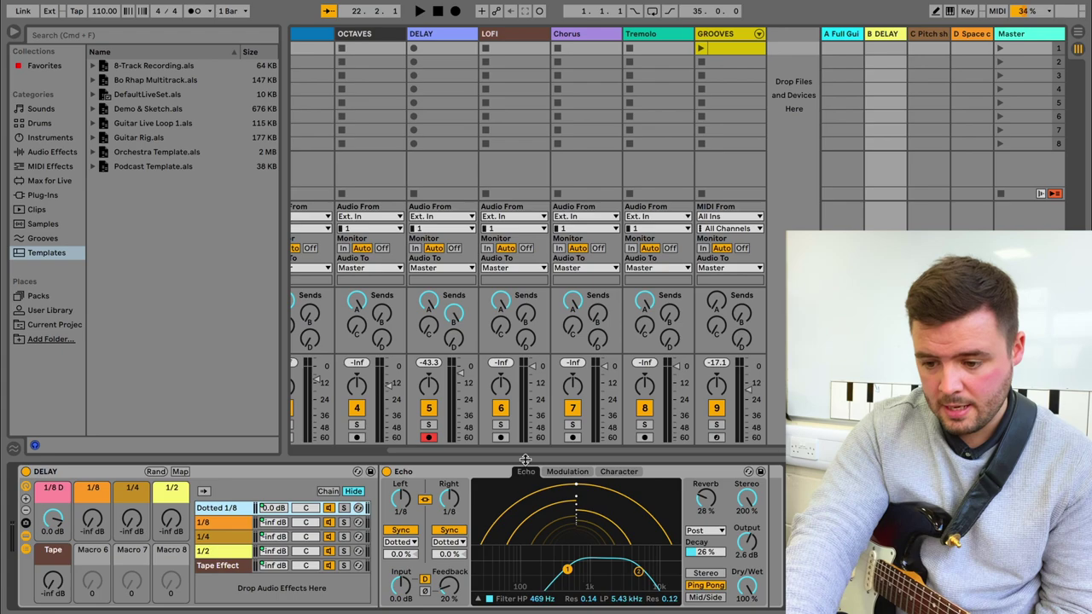
click(223, 523)
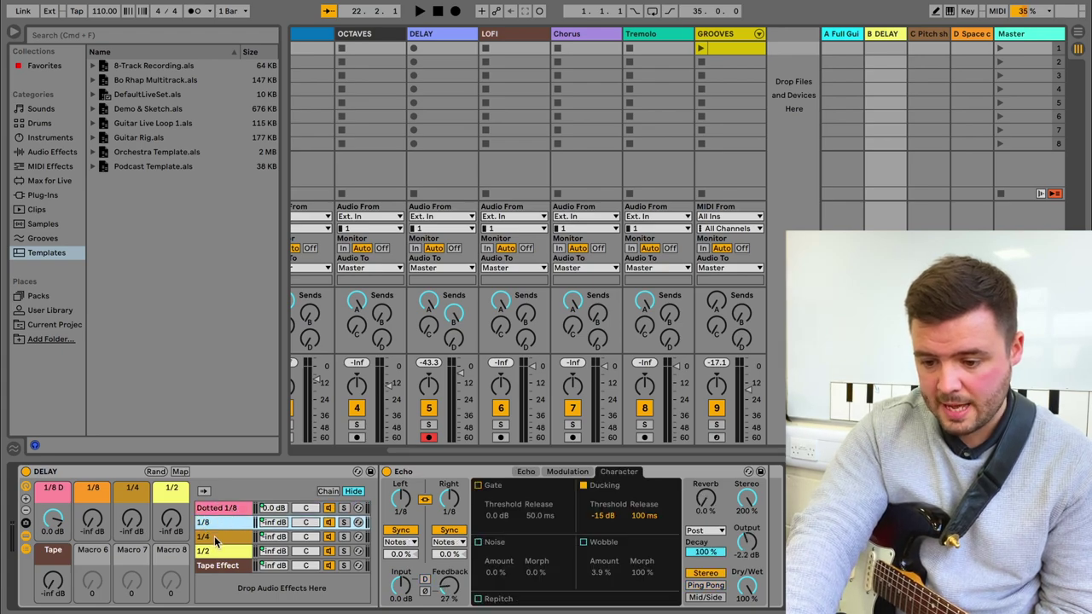
click(219, 538)
click(219, 552)
click(219, 566)
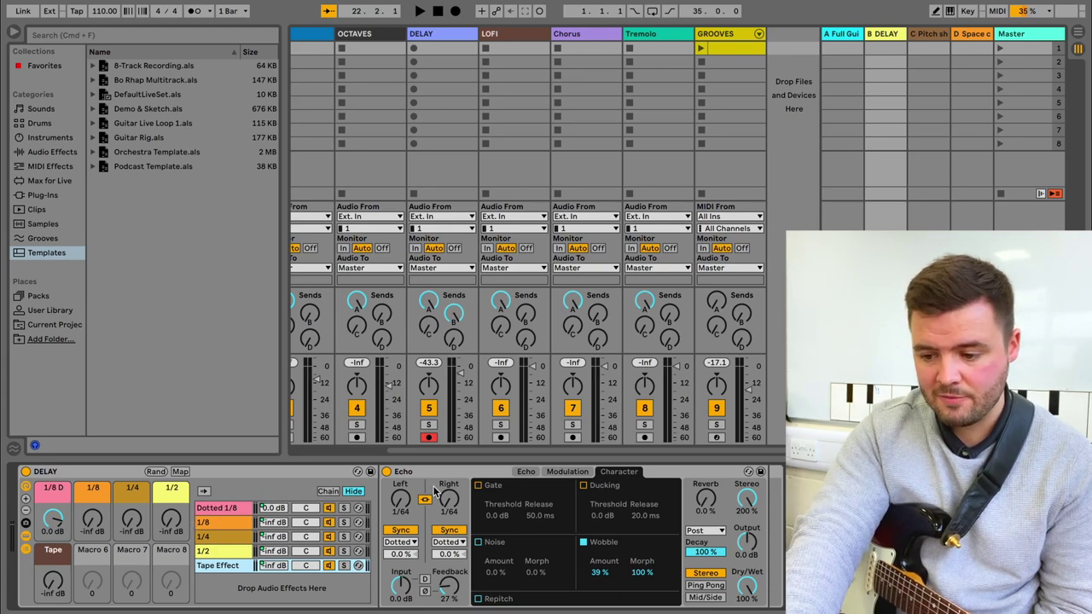
Examine the Dotted 1/8 chain's Echo, Modulation and Character settings, and look through the 1/4, 1/2 and Tape Effect chains
click(217, 508)
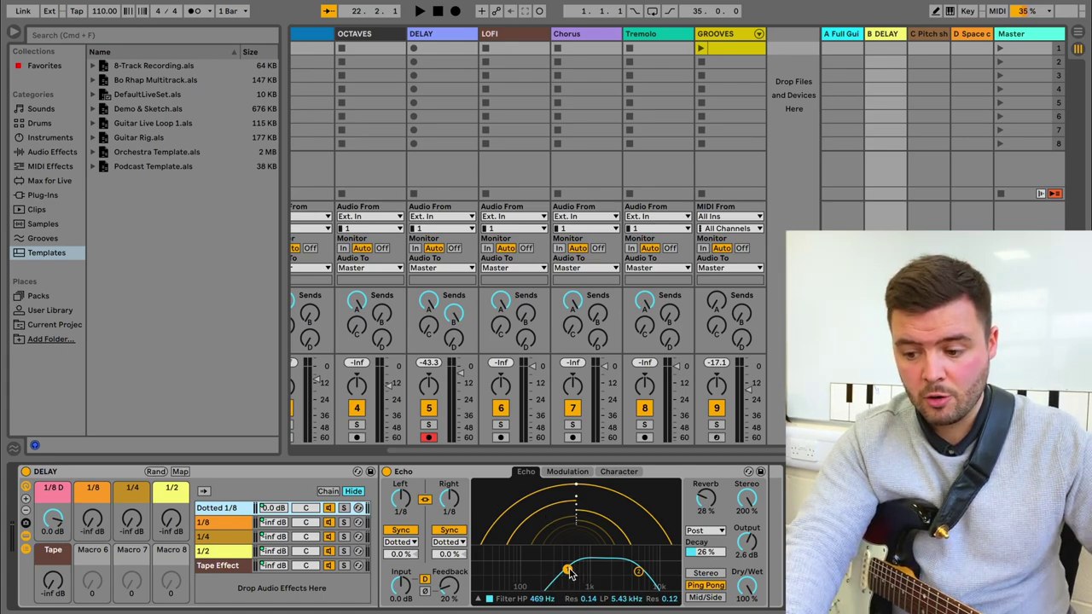
click(568, 471)
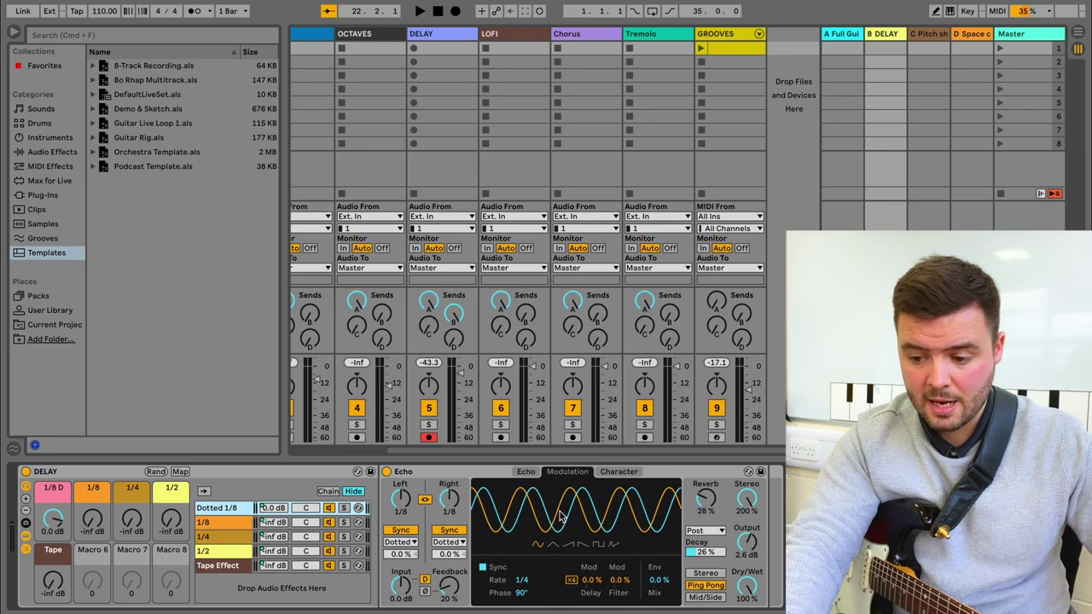
click(626, 473)
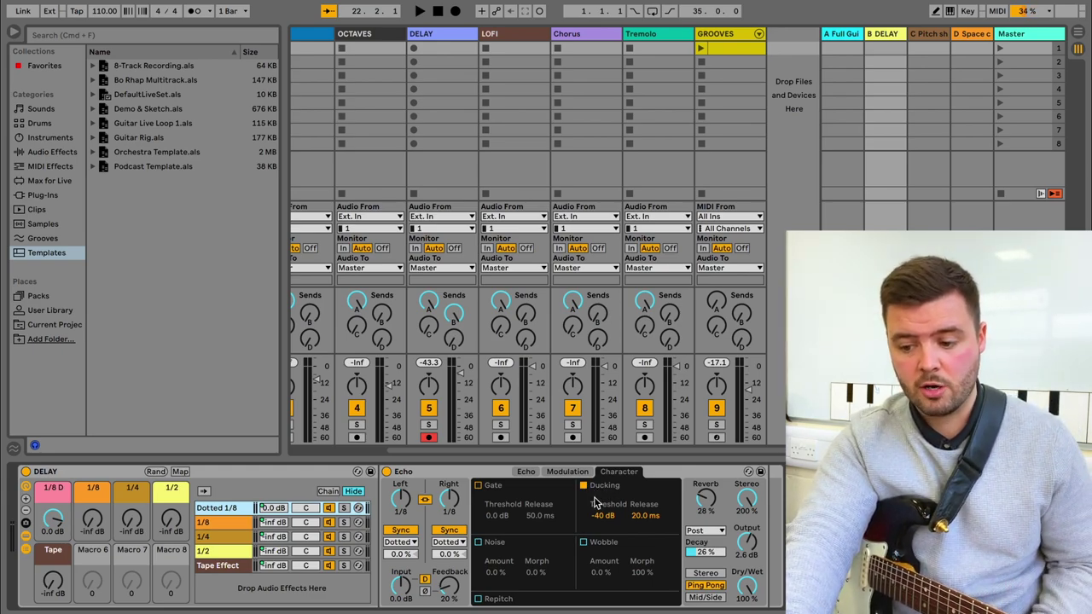
click(218, 538)
click(220, 552)
click(219, 566)
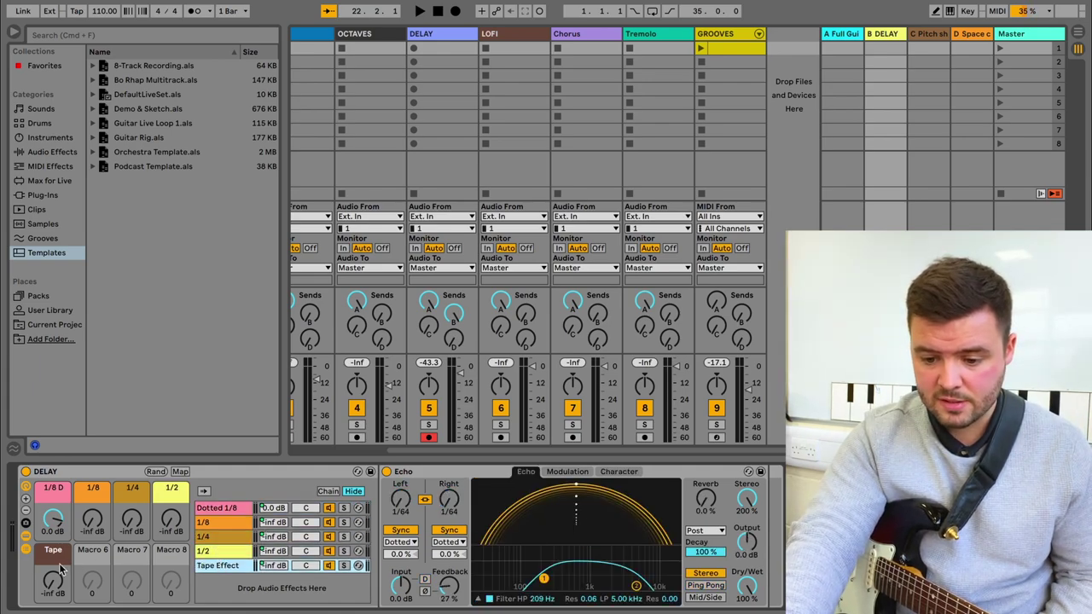
Turn the DELAY rack's 1/8 D macro down to -inf dB and raise its Tape macro to 0.0 dB
click(215, 510)
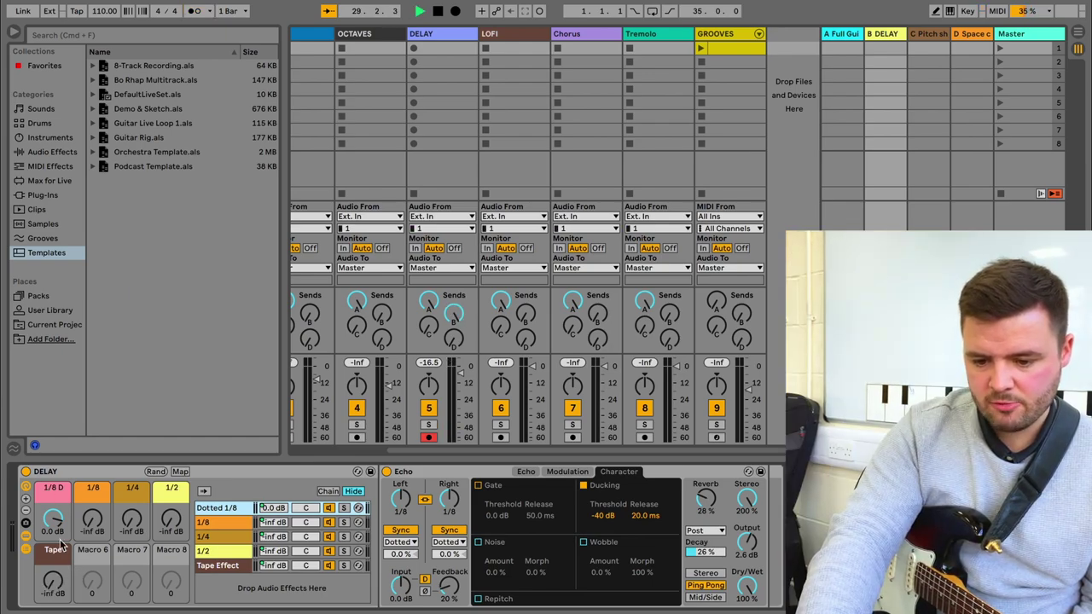
drag(52, 517, 52, 531)
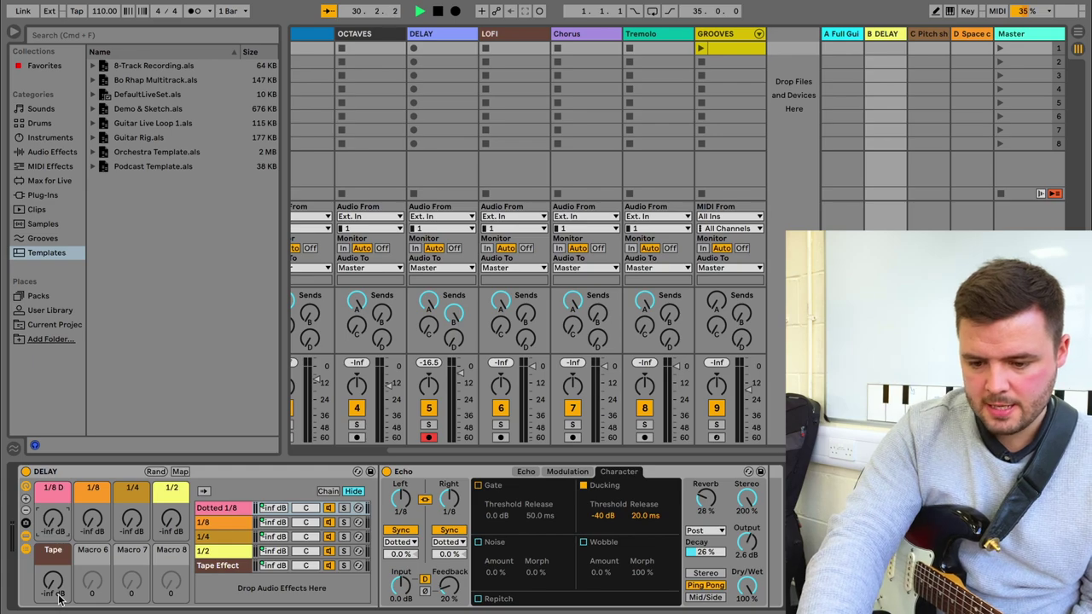
mouse_move(53, 583)
mouse_down()
mouse_move(53, 566)
mouse_move(54, 584)
mouse_up()
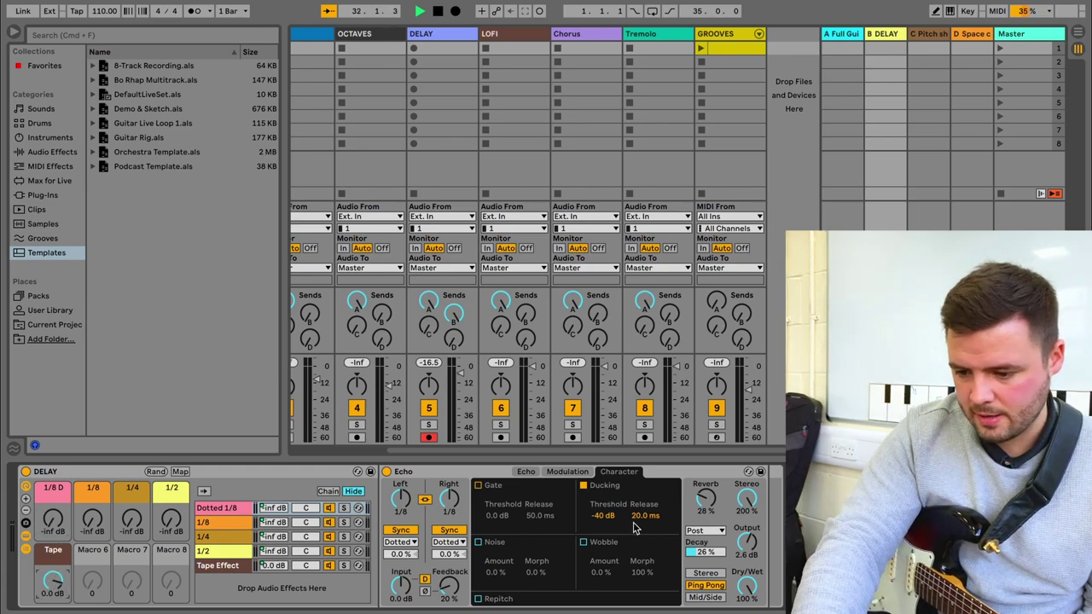
Exaggerate the Wobble on the Tape Effect chain's Echo, raising the amount to 100 % and lowering the morph to 84 %
click(218, 566)
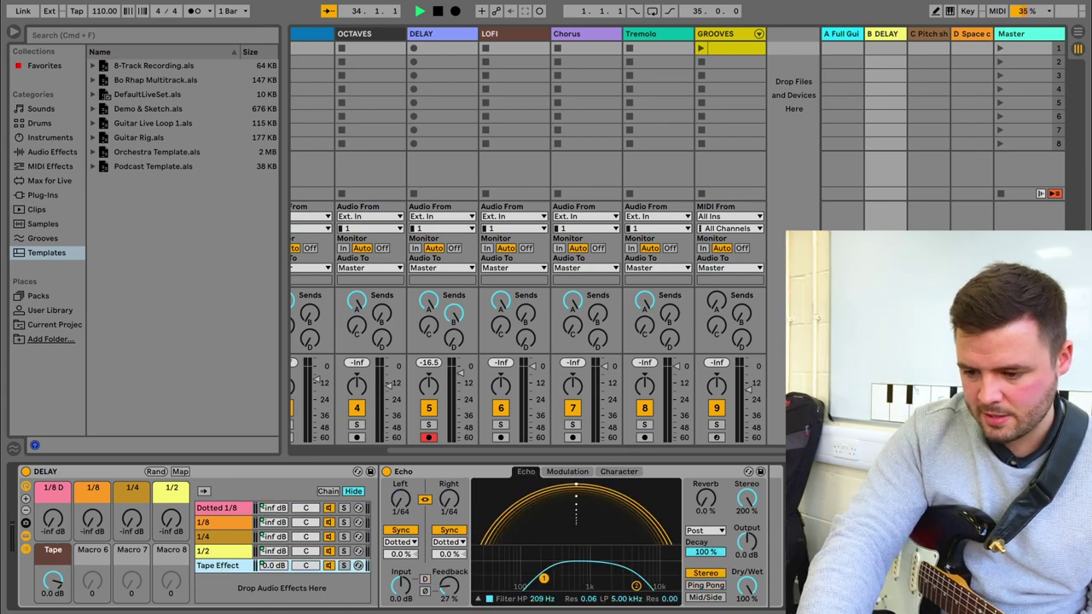
click(633, 472)
drag(600, 570, 610, 567)
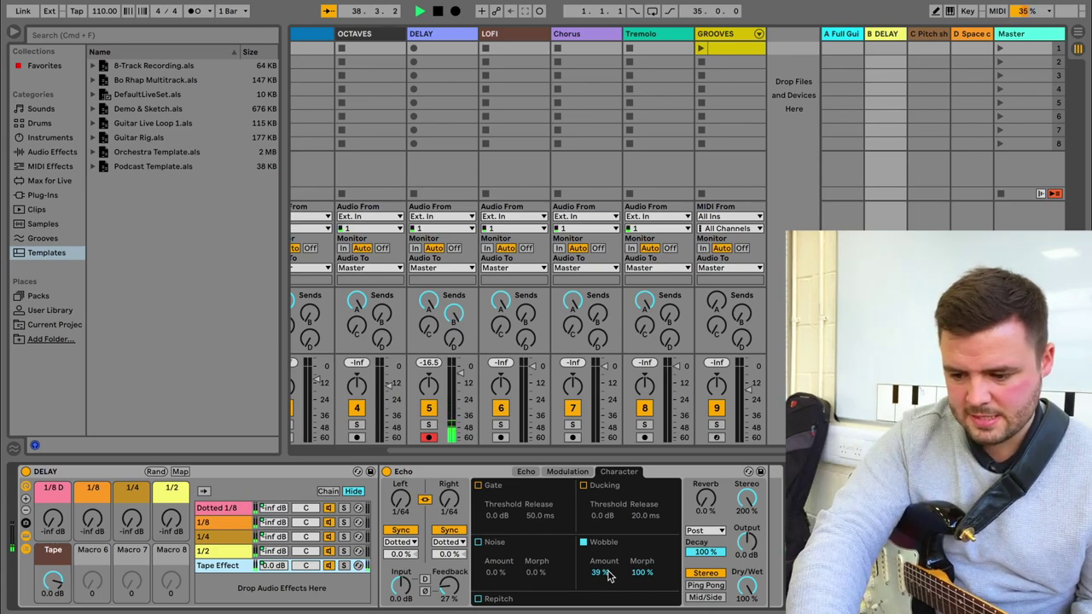
click(642, 572)
drag(641, 573, 641, 588)
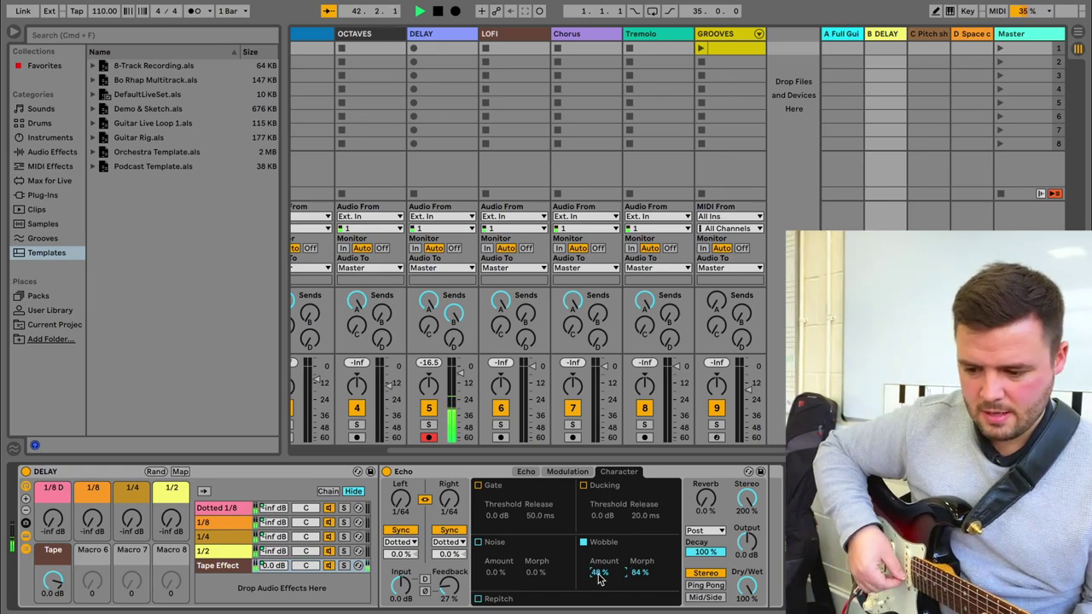
drag(599, 576, 599, 529)
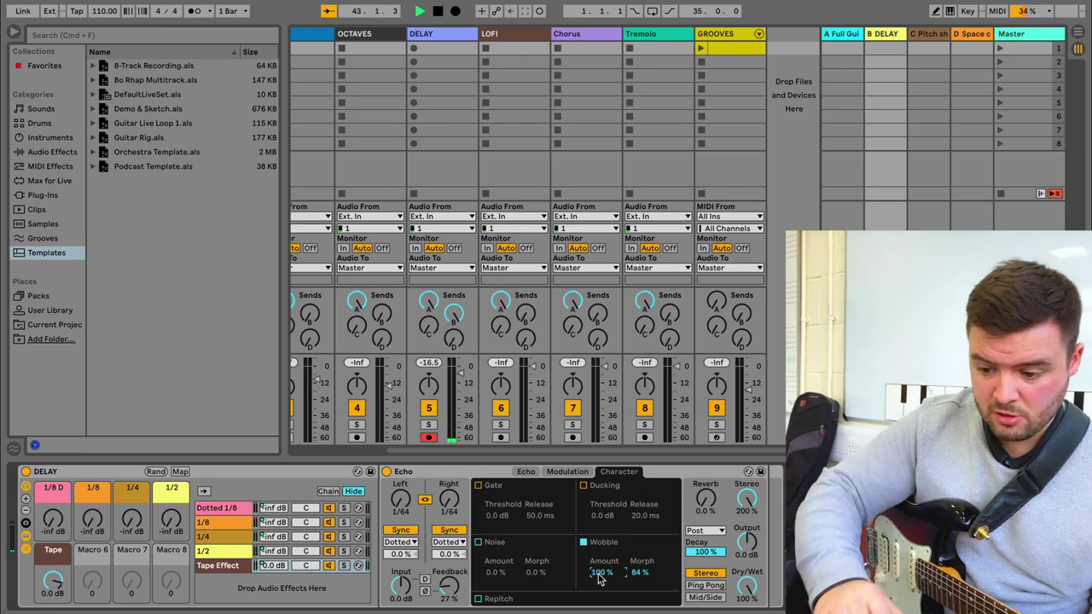
drag(636, 577, 601, 586)
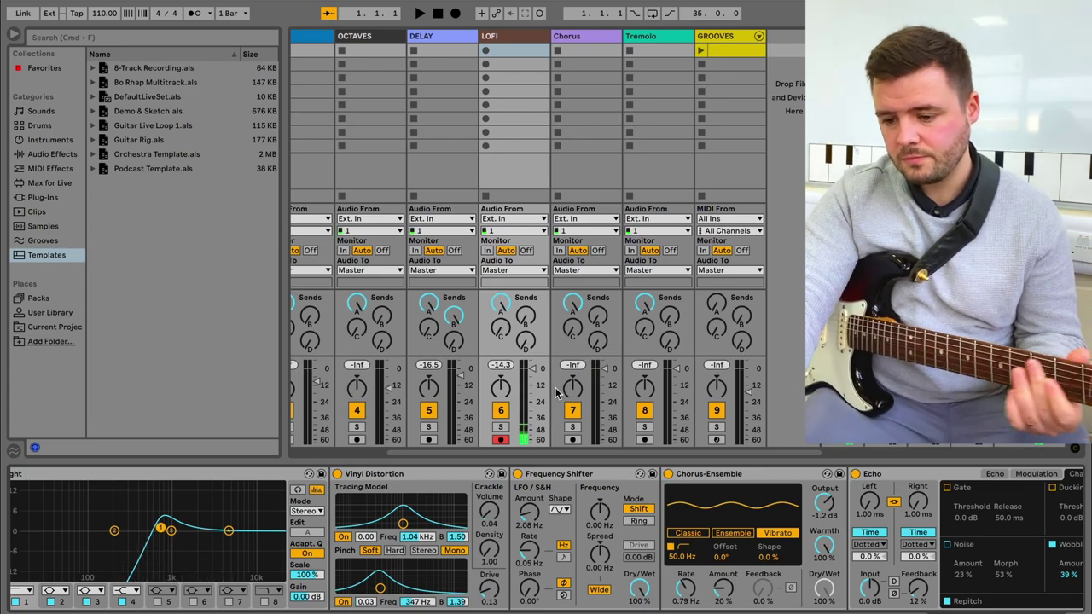
scroll(560, 510, left, 3)
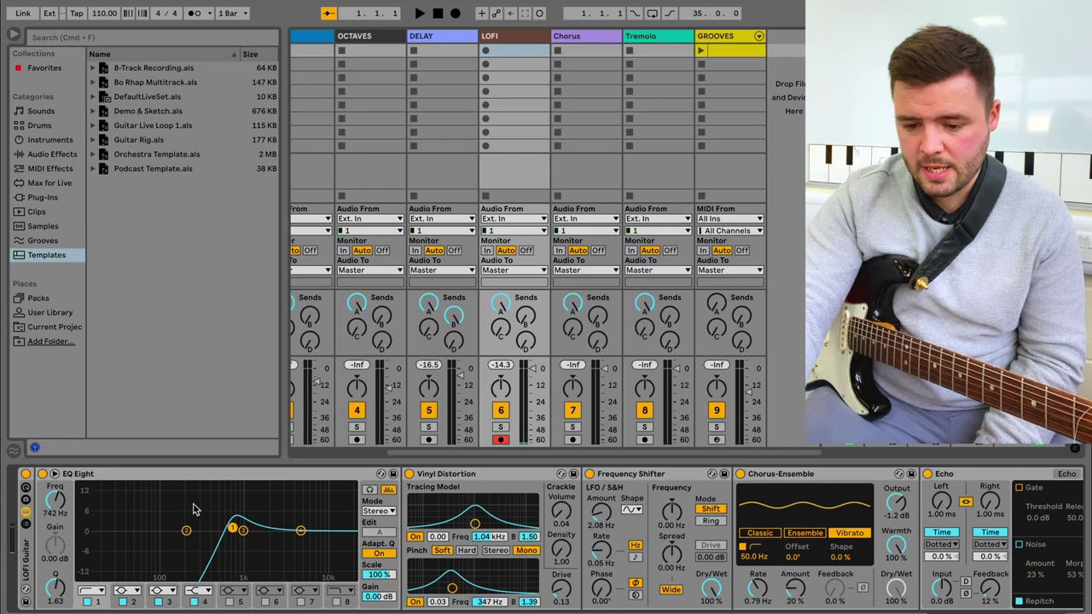
click(26, 564)
key(Delete)
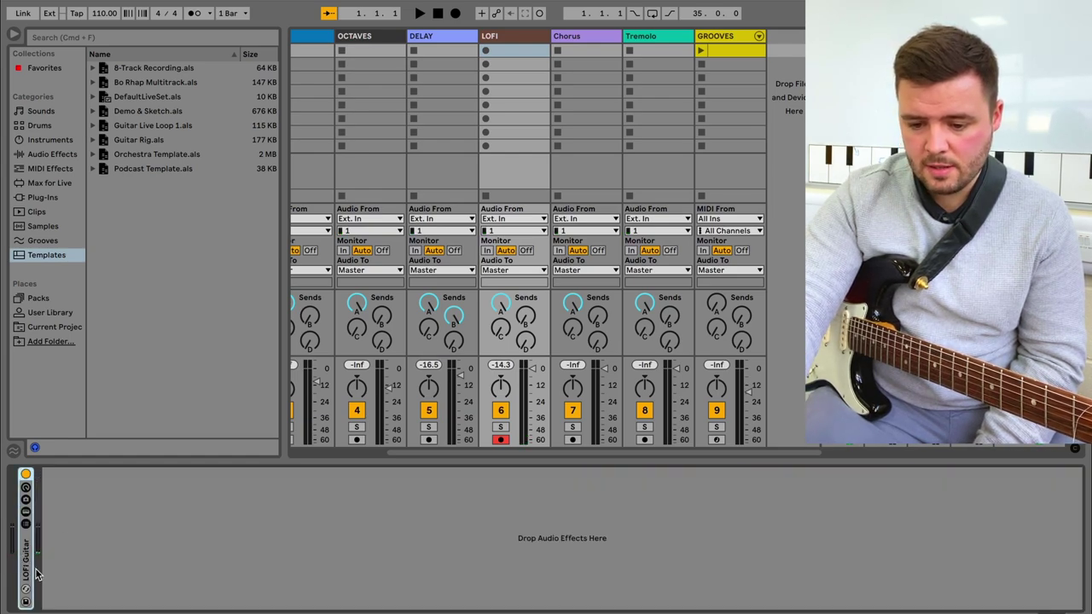
key(super+z)
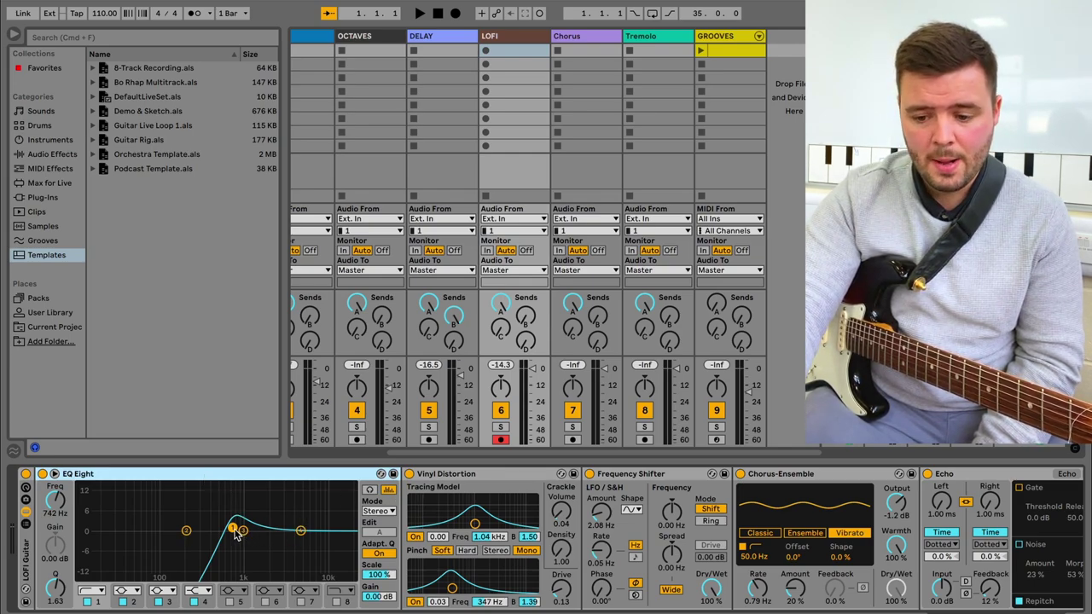
Sweep the LOFI EQ Eight's low-cut band up to 2.15 kHz and back to 861 Hz, and set Vinyl Distortion's crackle volume to 0.03
drag(238, 533, 272, 536)
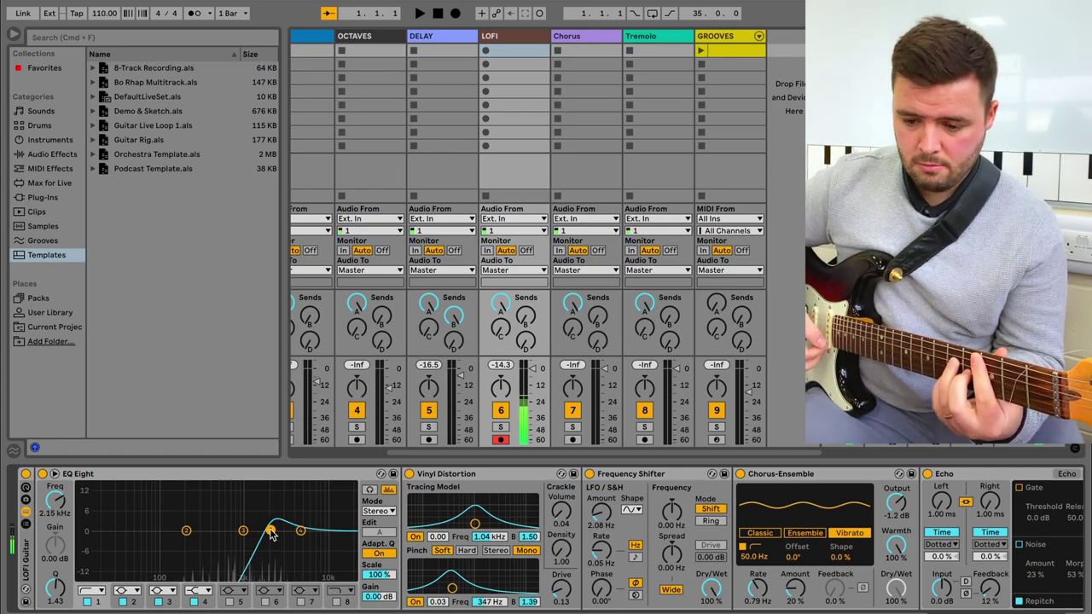
drag(272, 535, 241, 530)
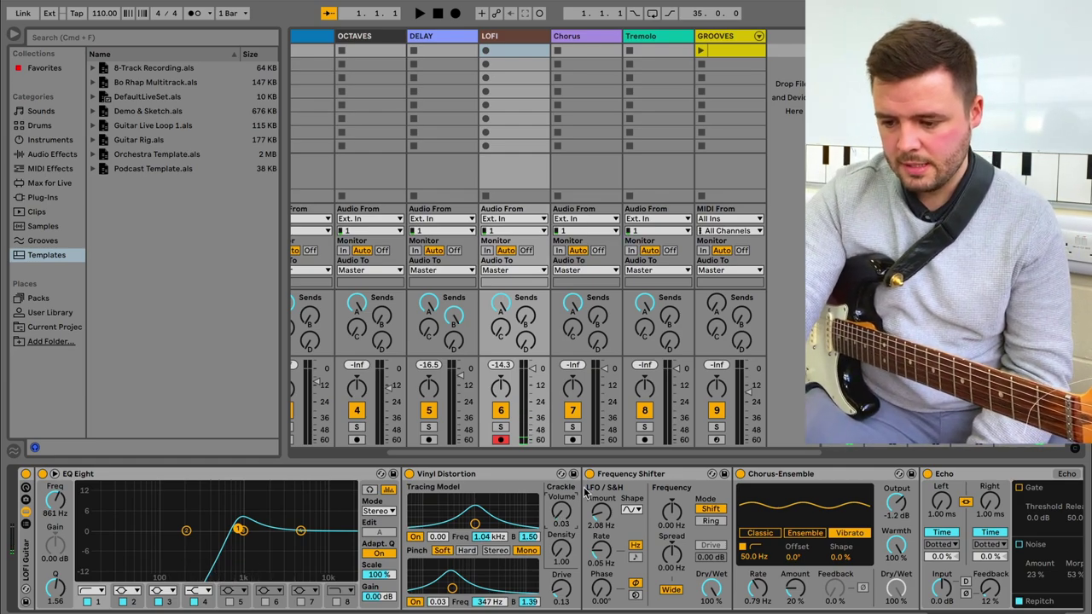
Set the LOFI Frequency Shifter to 0.57 Hz LFO amount, 0.03 Hz rate, 0.50 Hz spread and 25.4 % dry/wet
click(636, 476)
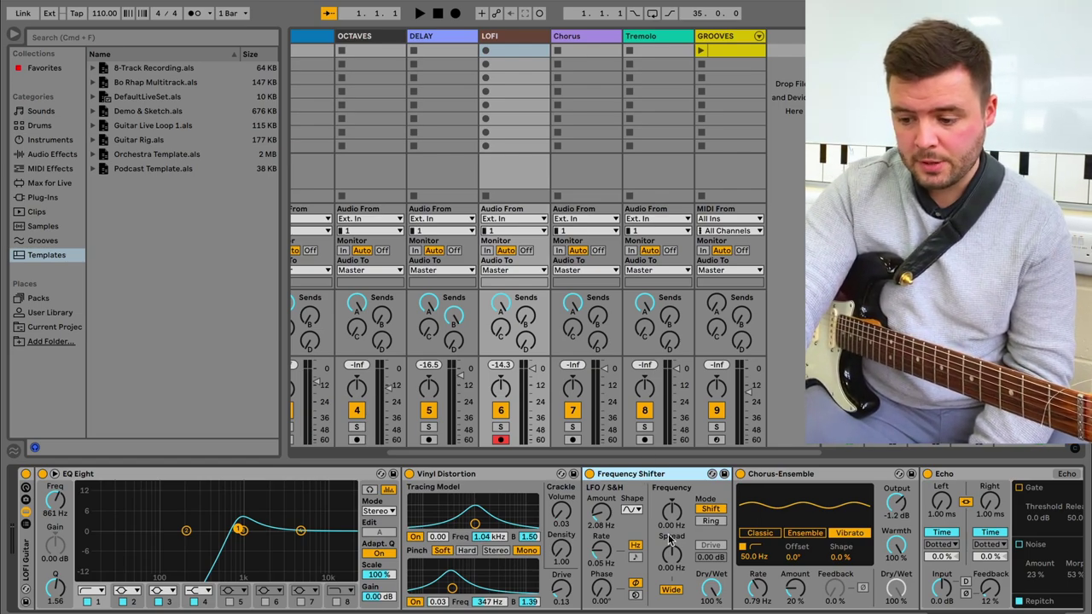
click(671, 590)
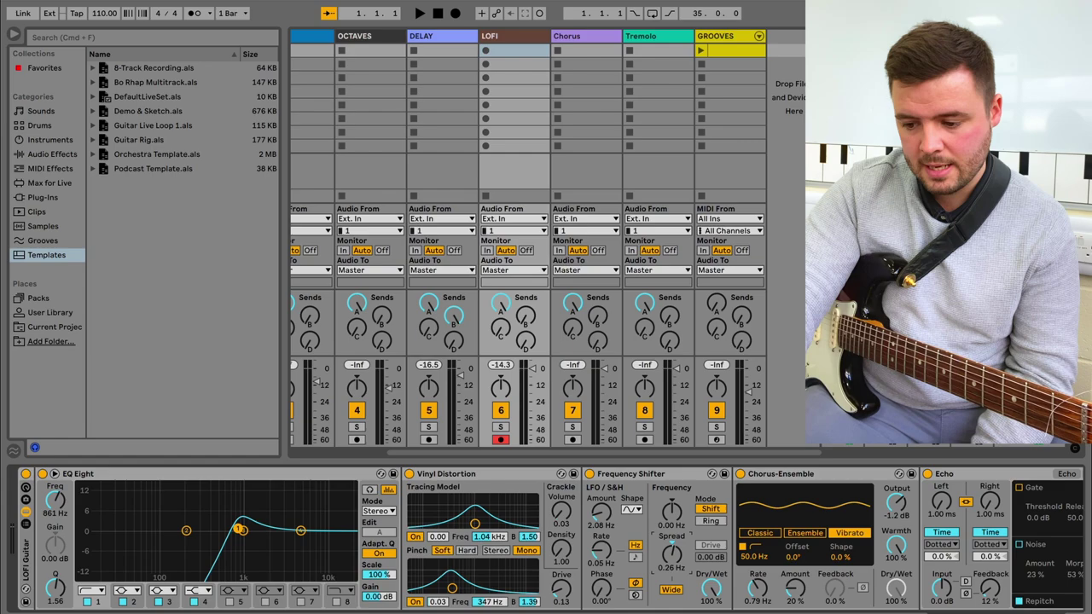
drag(672, 555, 673, 551)
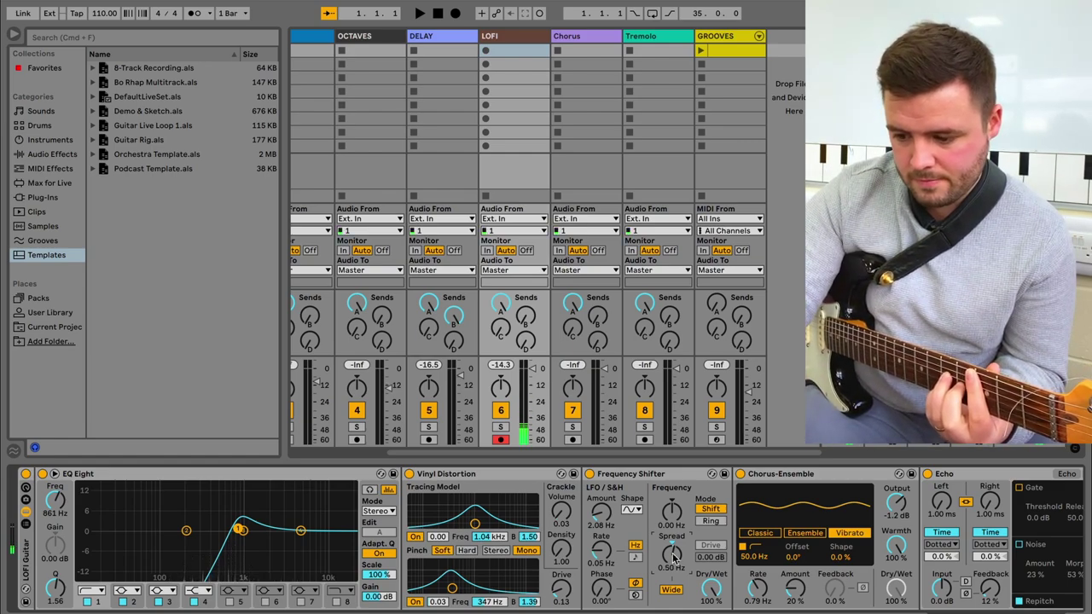
drag(673, 557, 711, 600)
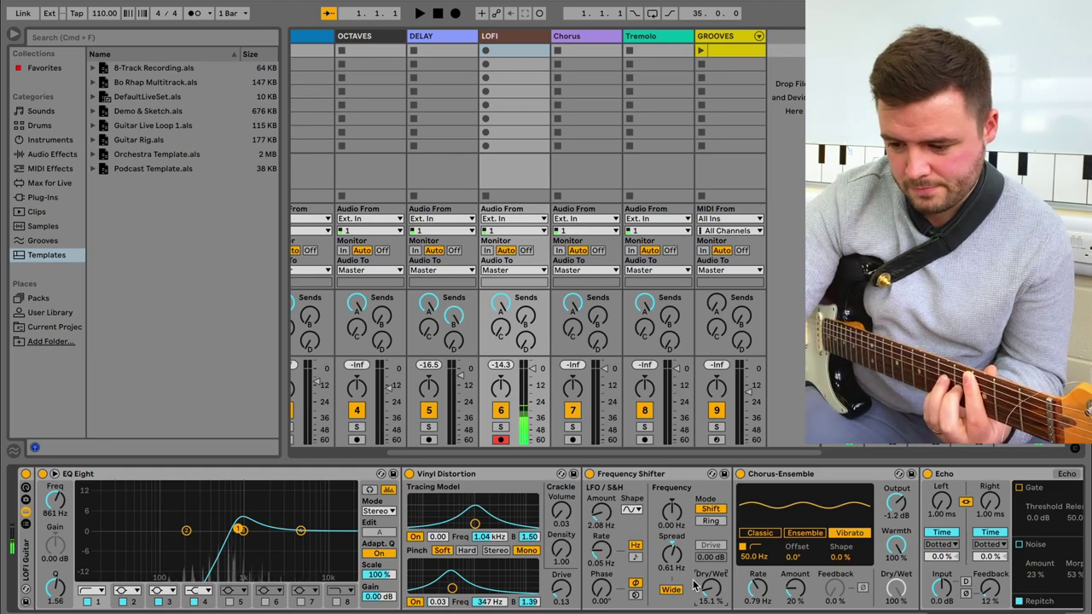
Try extreme rate and amount values on the LOFI Chorus-Ensemble's vibrato, ending at a 0.27 Hz rate and 20 % amount
click(815, 476)
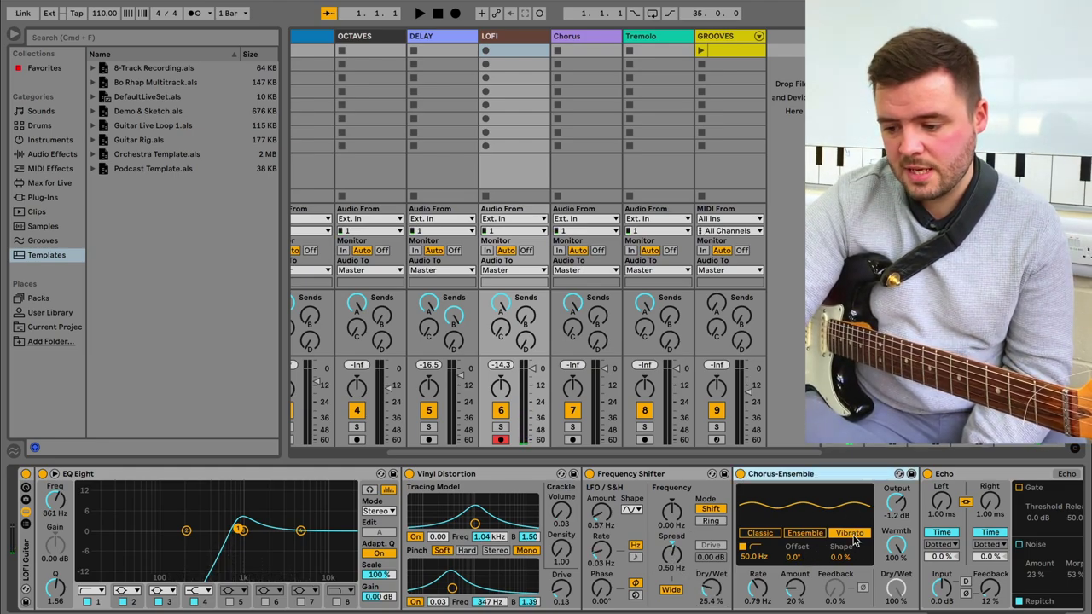
scroll(856, 543, right, 5)
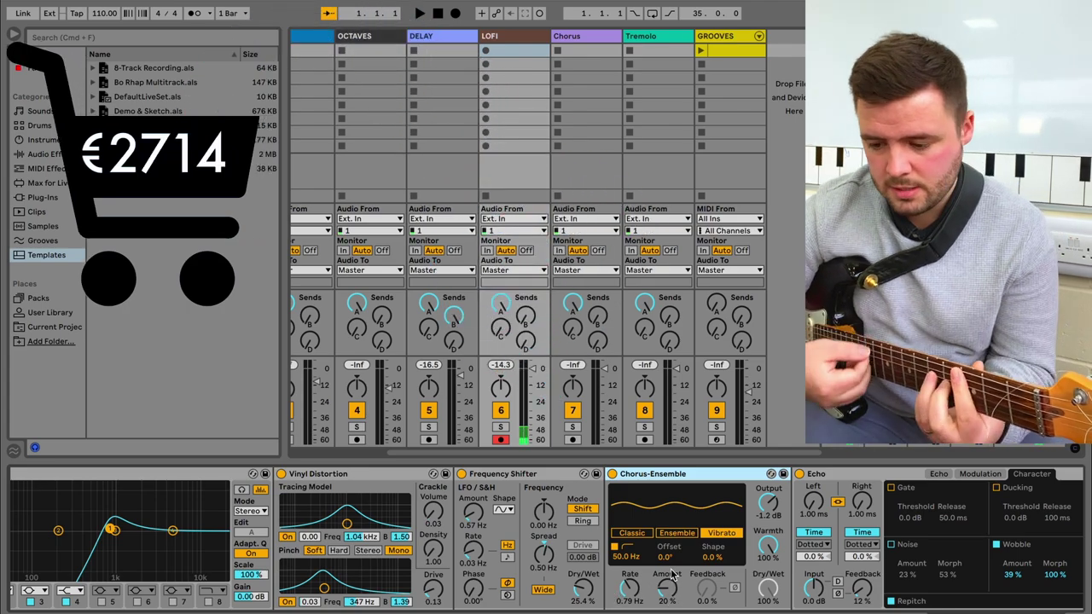
mouse_move(634, 587)
mouse_down()
mouse_move(634, 572)
mouse_move(633, 590)
mouse_up()
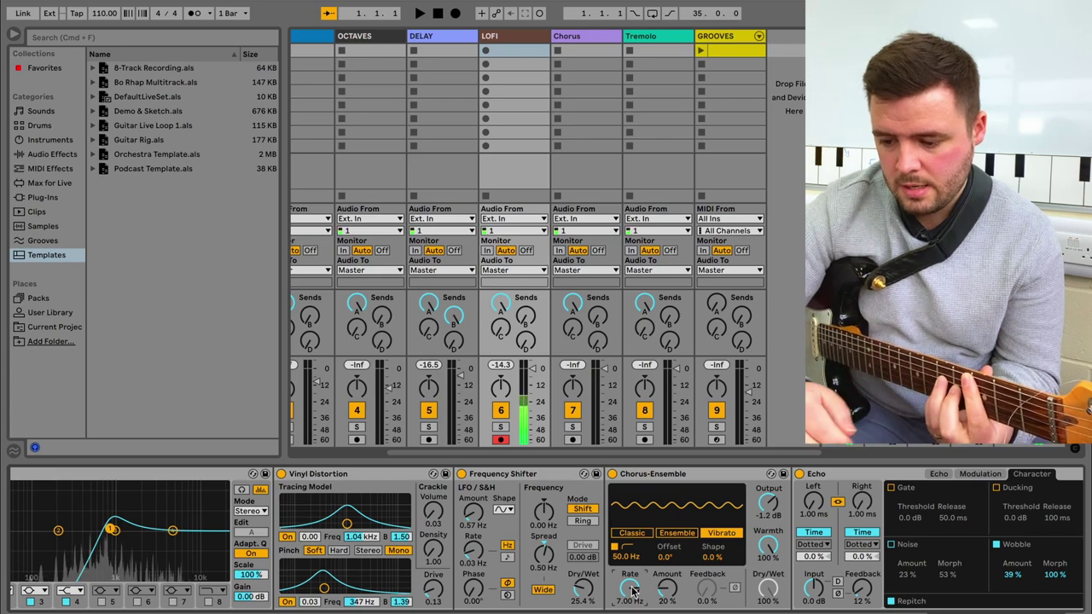
drag(633, 591, 633, 613)
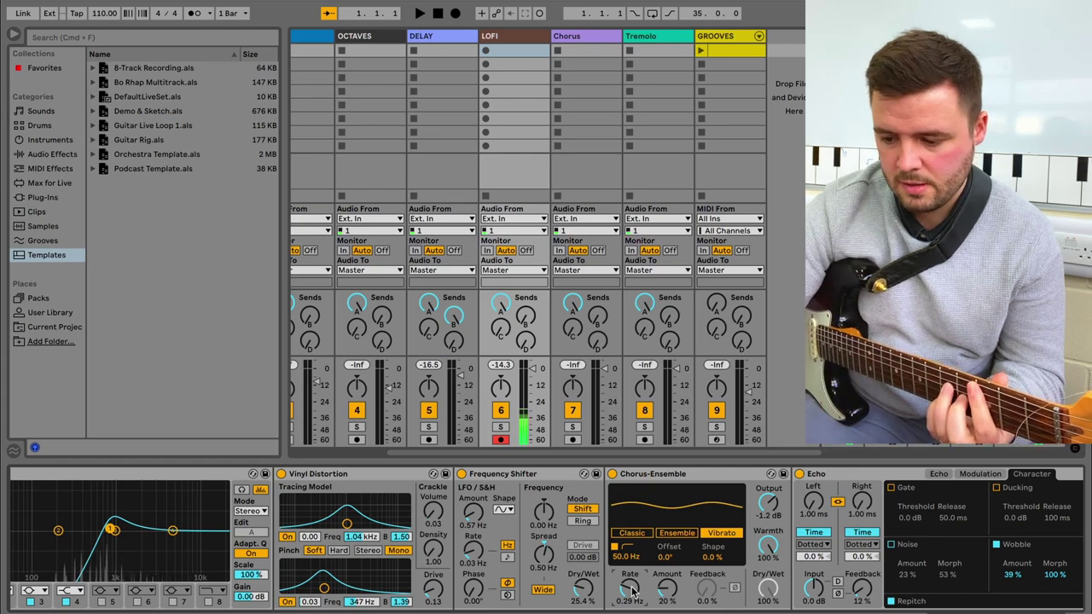
drag(668, 589, 668, 589)
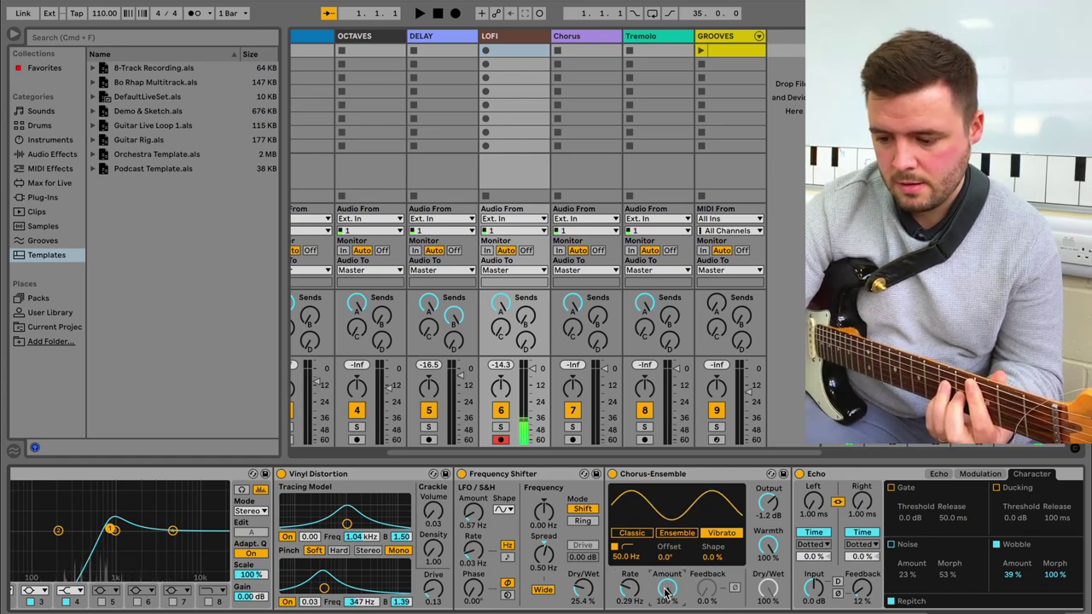
drag(667, 589, 667, 589)
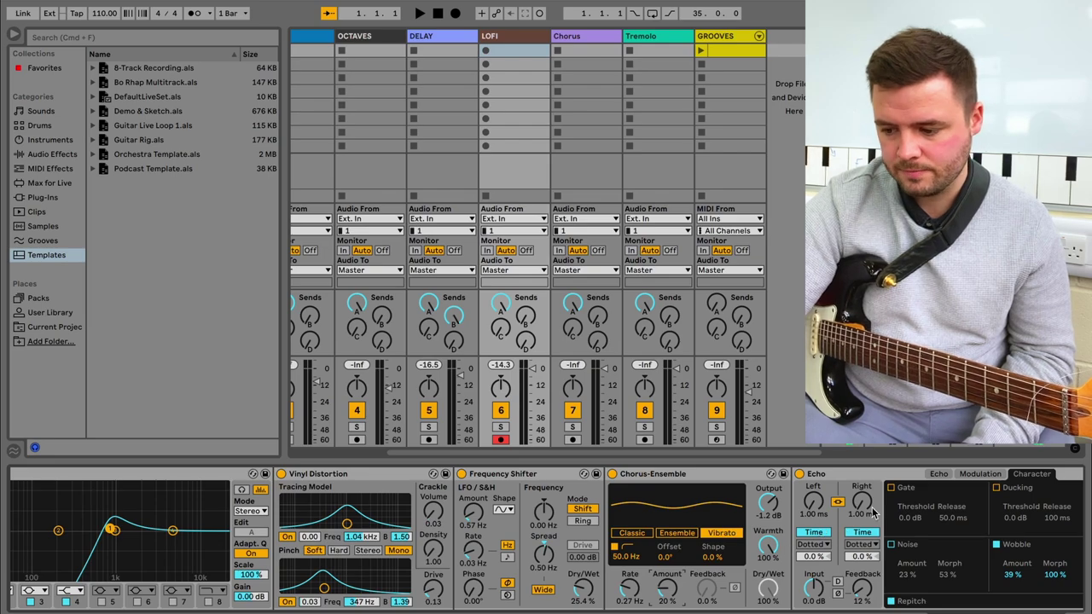
Set the LOFI Echo to Stereo with 45 % Wobble amount and 20 % dry/wet, and show its modulation settings
scroll(868, 517, down, 5)
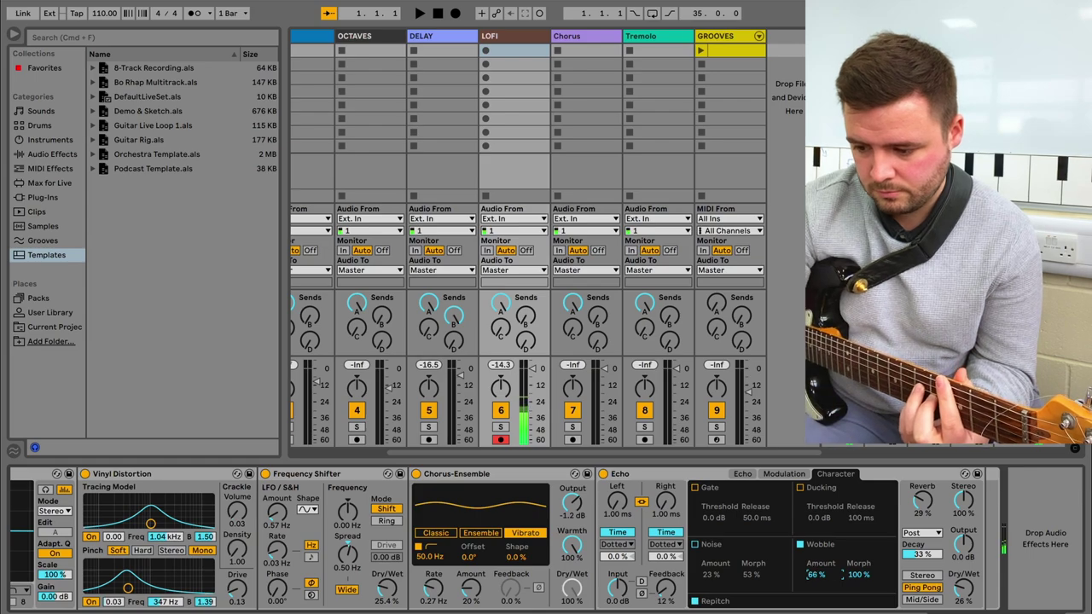
click(922, 576)
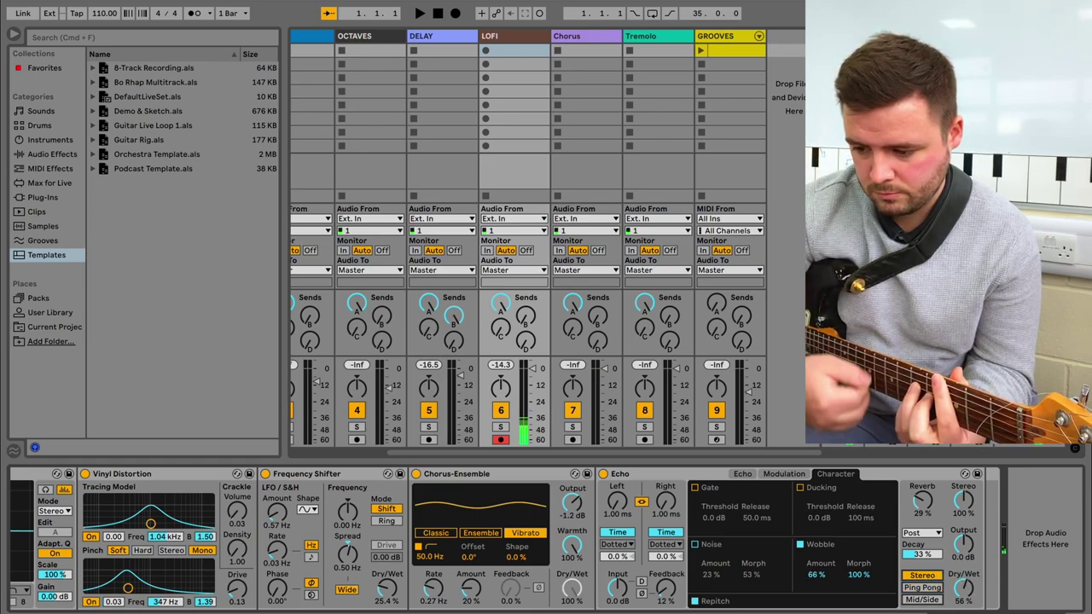
drag(817, 574, 817, 593)
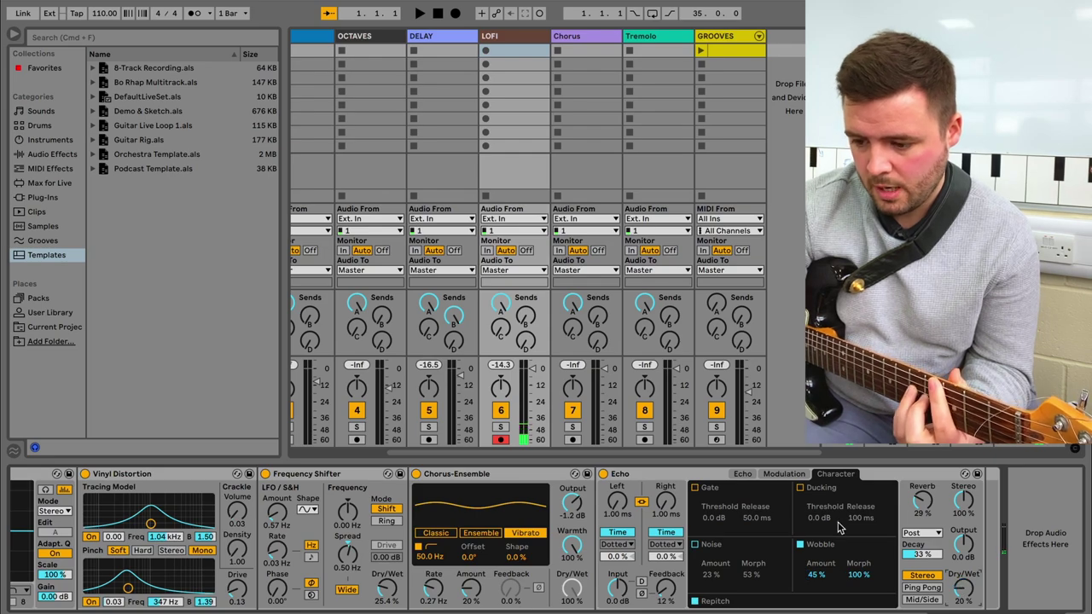
click(790, 475)
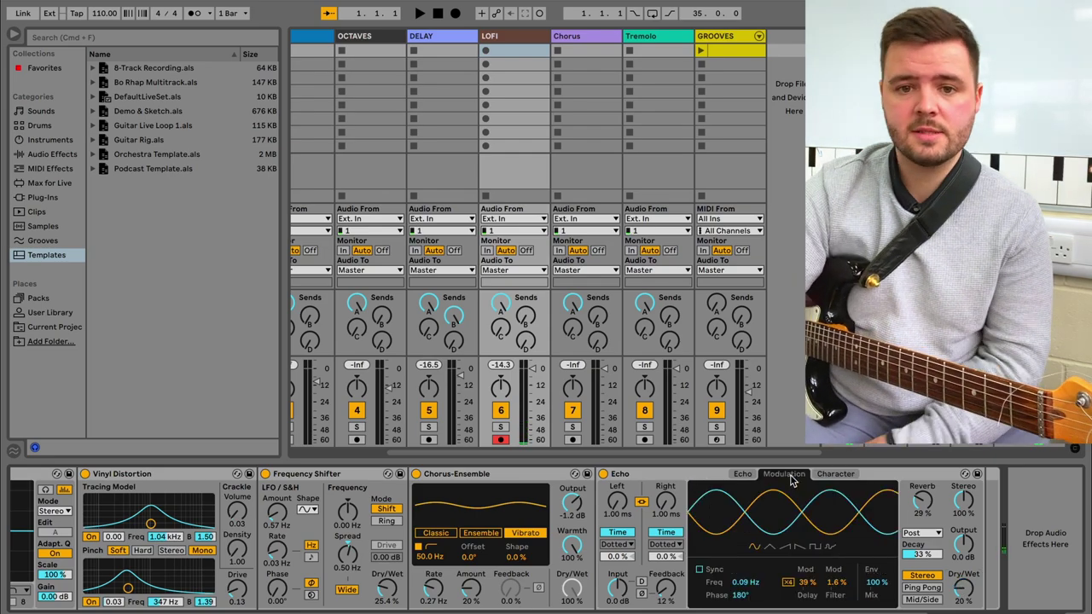
Enable the Chorus track's Frequency Shifter in Wide mode with 0.57 Hz LFO amount, 0.01 Hz rate, 0.50 Hz spread and 62.7 % dry/wet
double_click(25, 478)
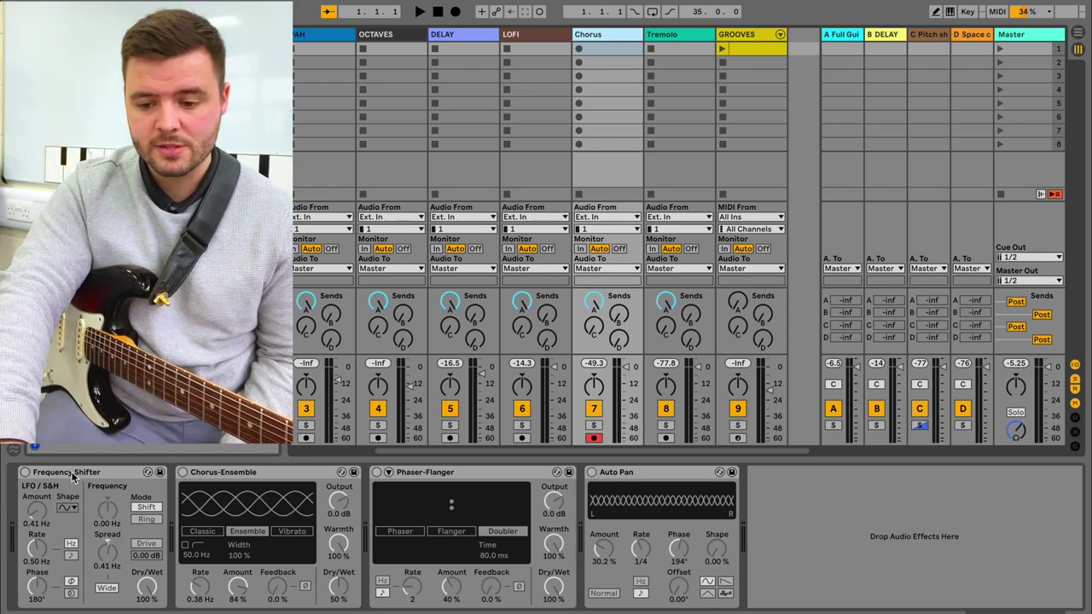
click(73, 475)
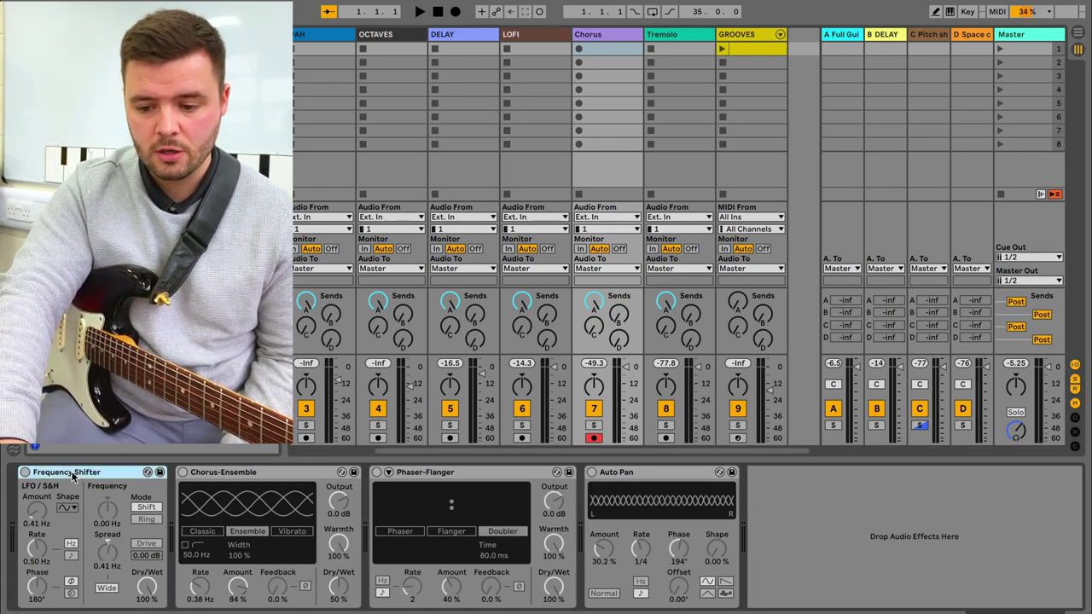
click(25, 473)
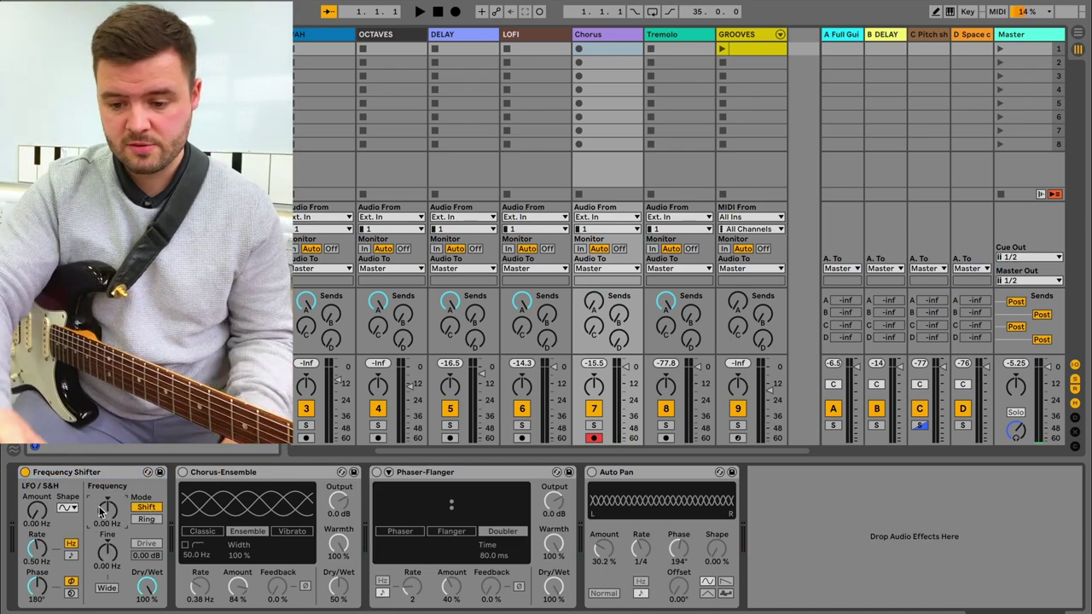
mouse_move(107, 512)
mouse_down()
mouse_move(106, 482)
mouse_move(106, 512)
mouse_up()
click(107, 588)
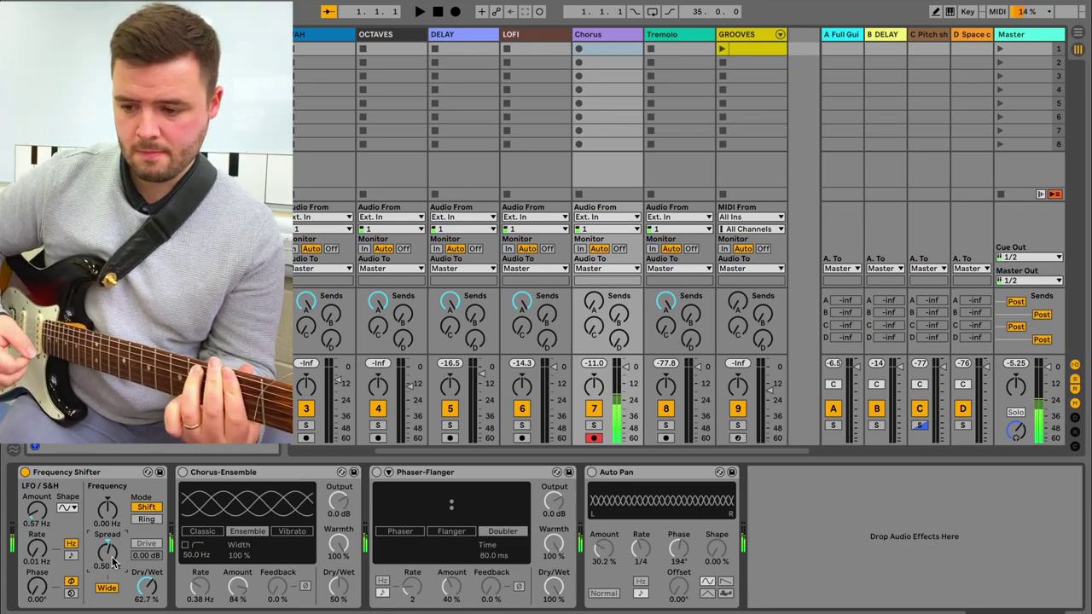
Enable the Chorus track's Chorus-Ensemble in Ensemble mode and its Phaser-Flanger in Flanger mode at a 1/2 rate
click(185, 475)
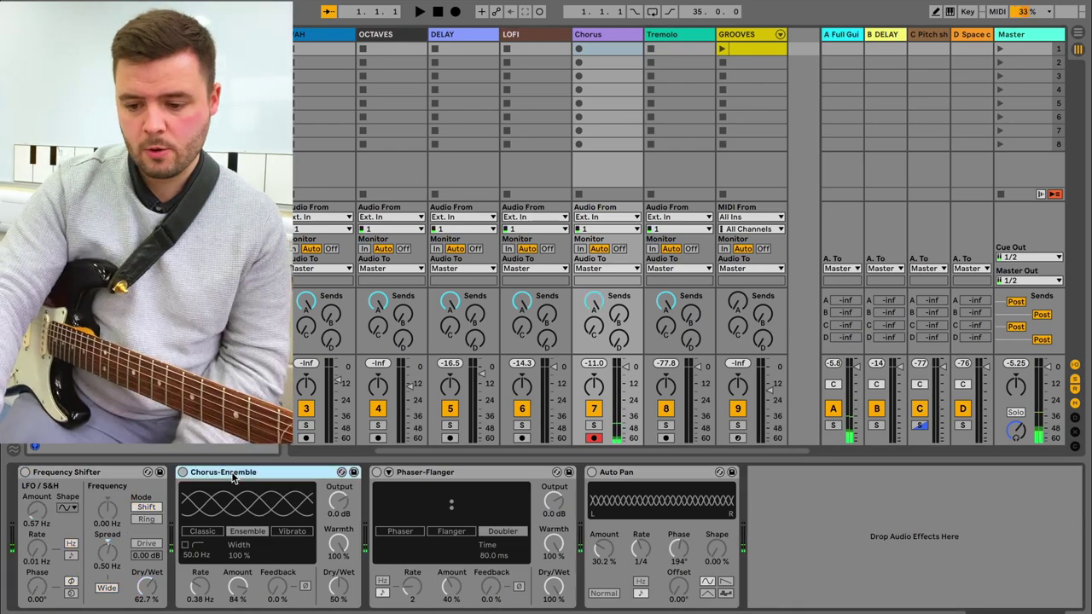
click(182, 473)
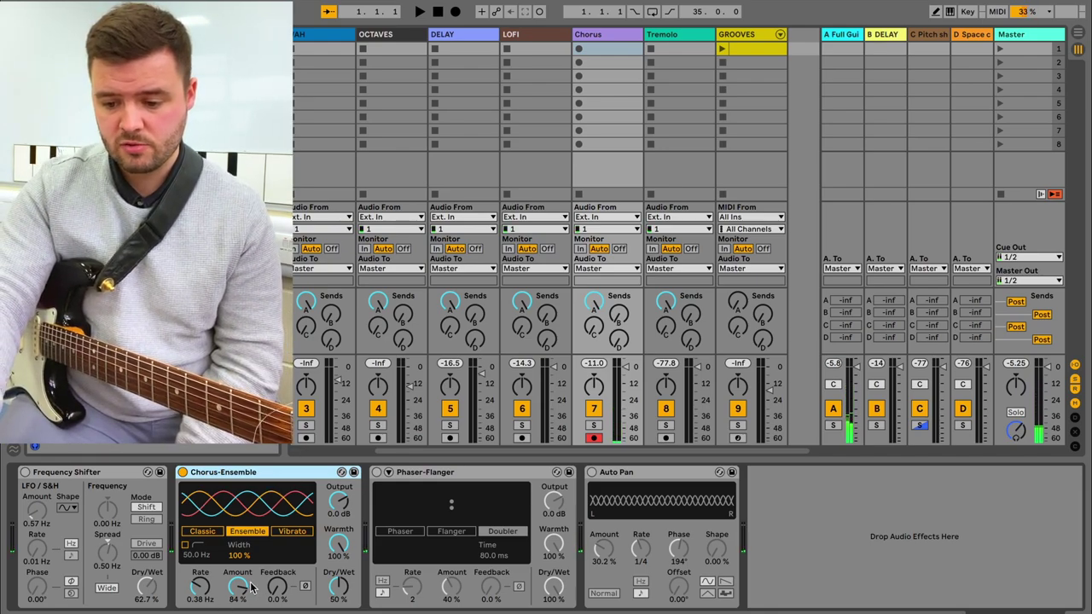
click(433, 474)
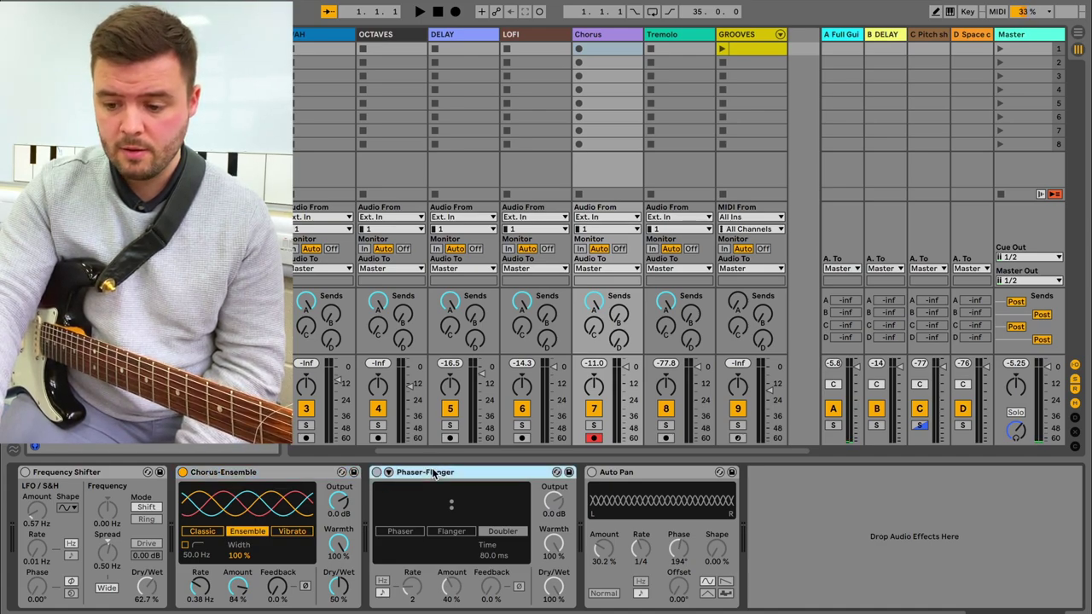
click(377, 473)
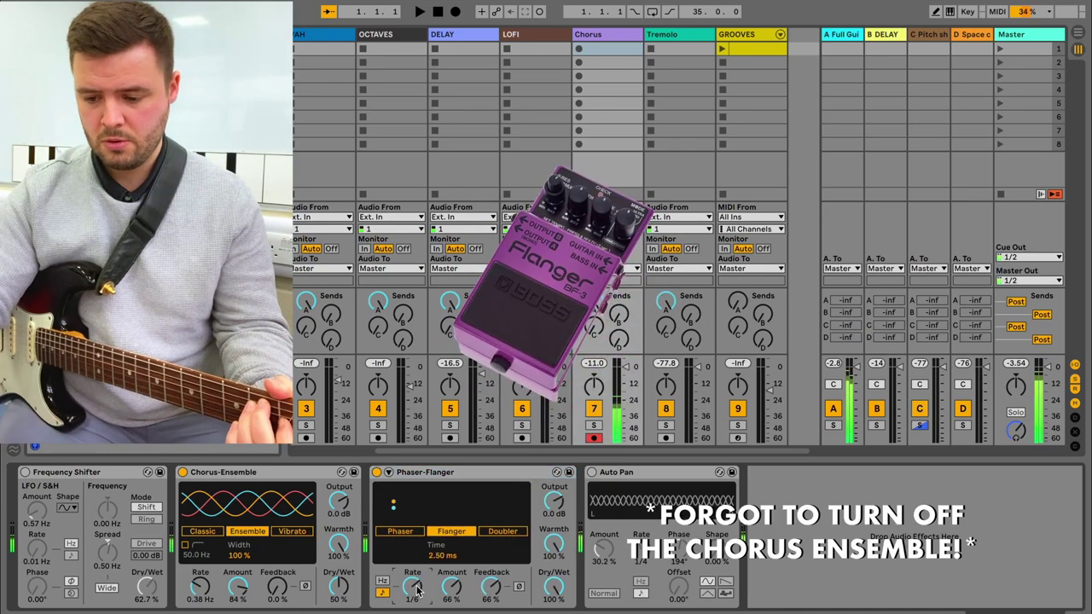
click(451, 531)
drag(412, 586, 412, 581)
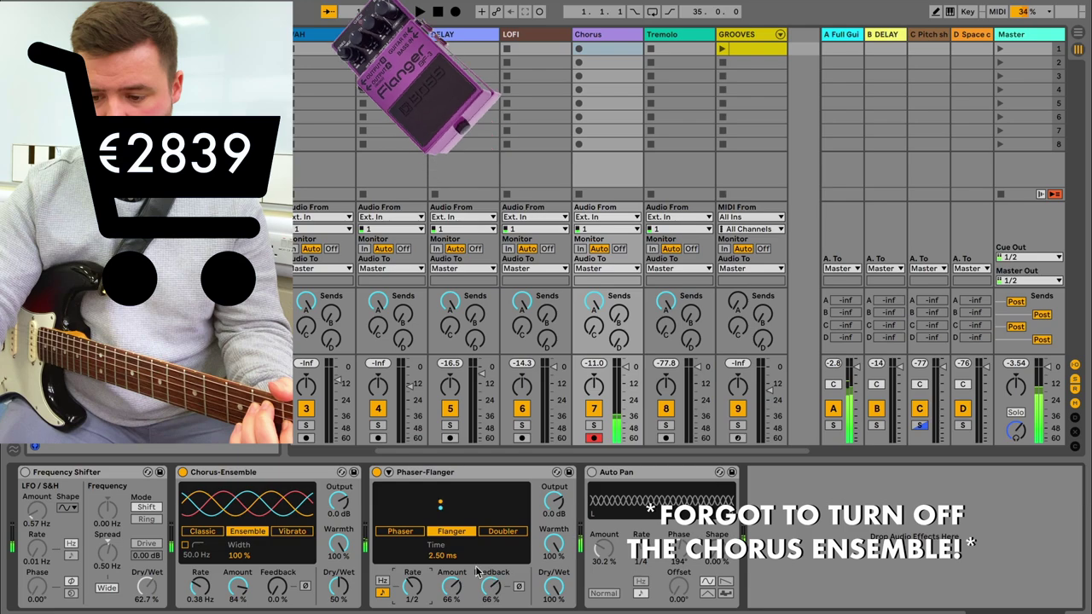
Switch the Phaser-Flanger to Phaser mode and adjust the enabled Auto Pan's phase to 17.1°
click(400, 532)
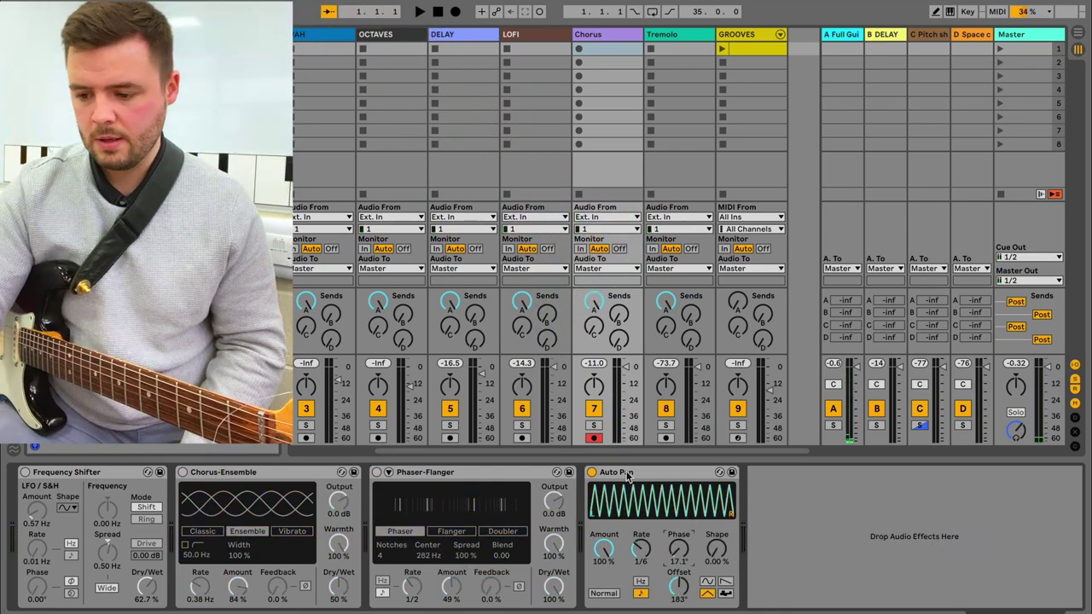
drag(681, 557, 681, 557)
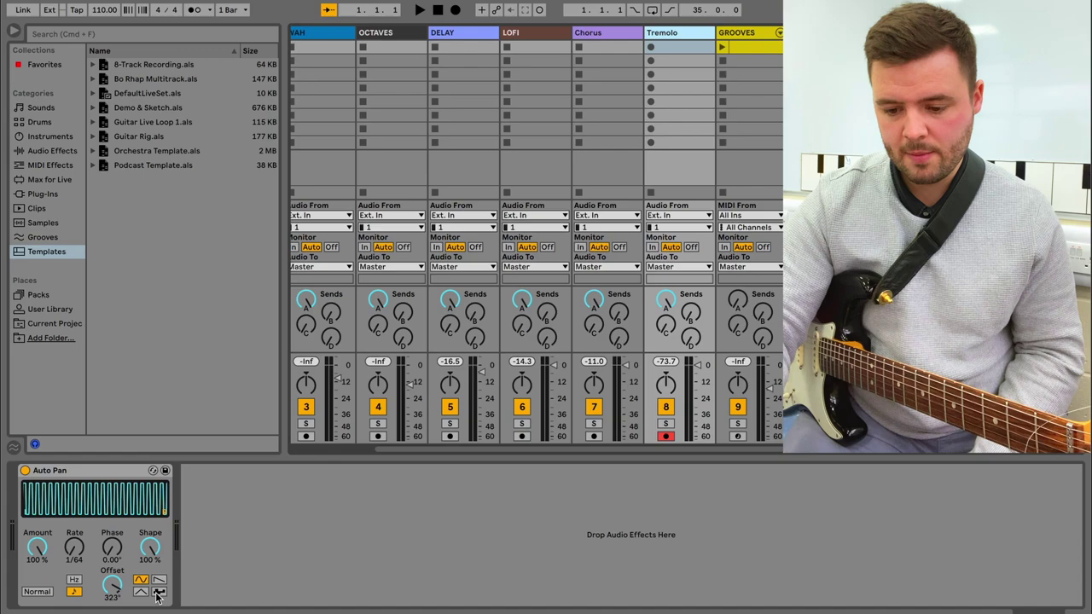
Set the Tremolo track's Auto Pan to 0.00° phase, a free-running 3.11 Hz rate and 100 % amount
drag(112, 549, 112, 598)
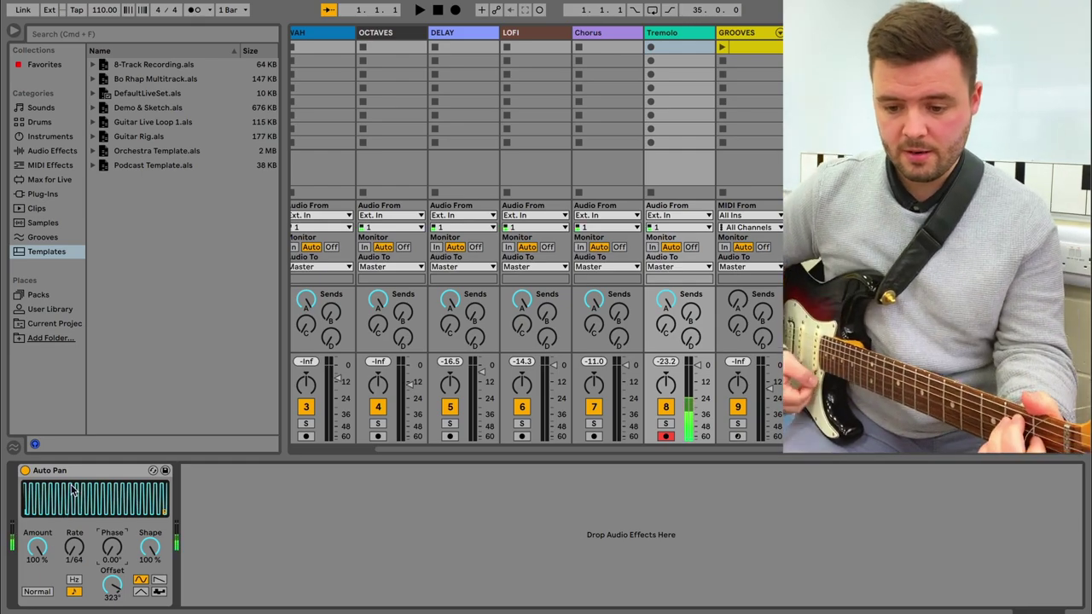
drag(74, 489, 81, 512)
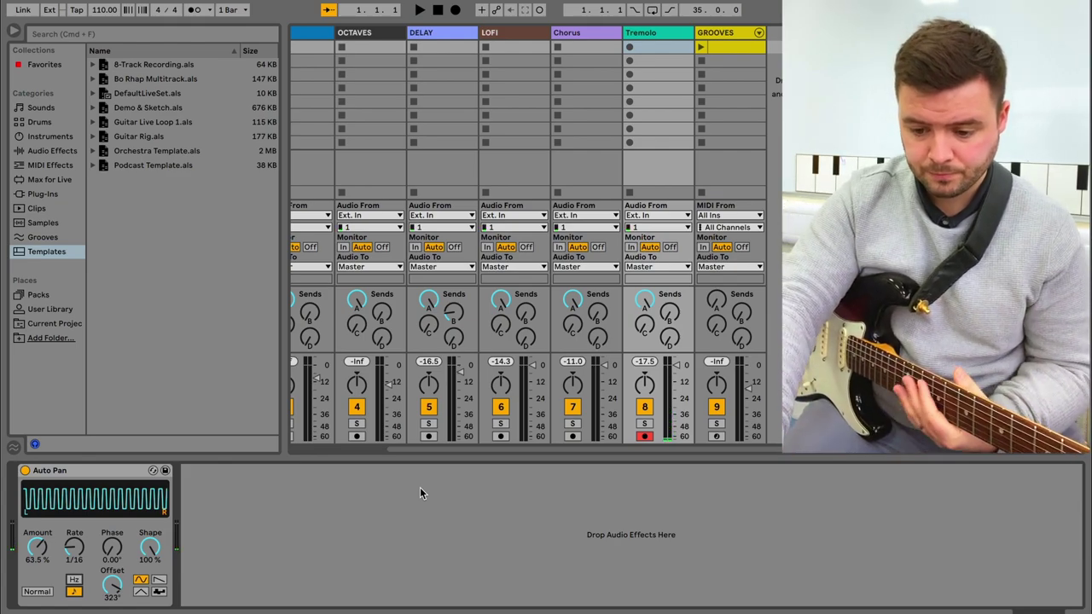
click(75, 581)
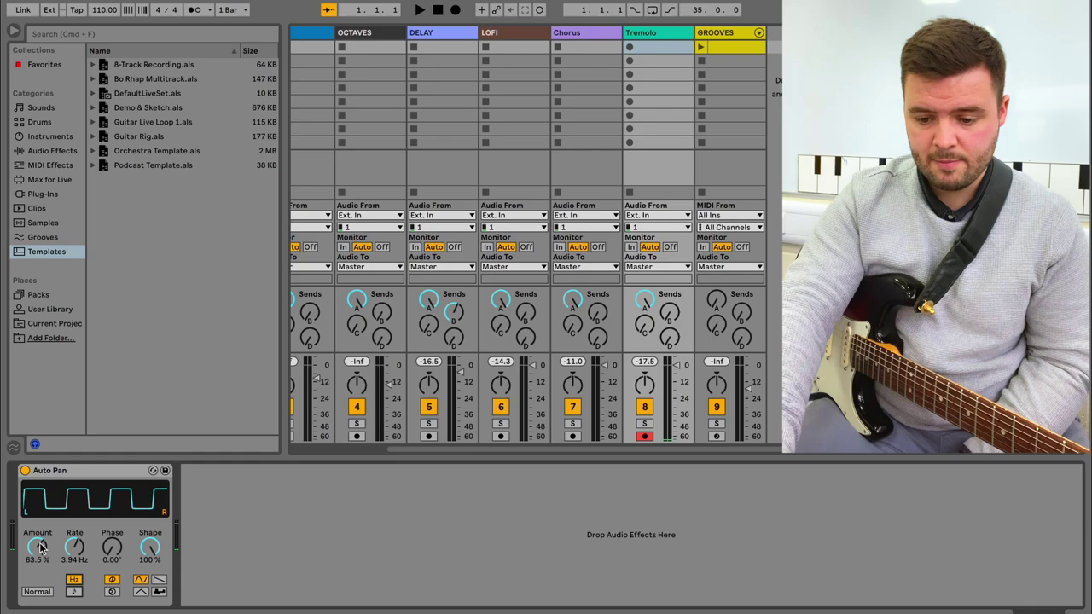
drag(39, 548, 39, 512)
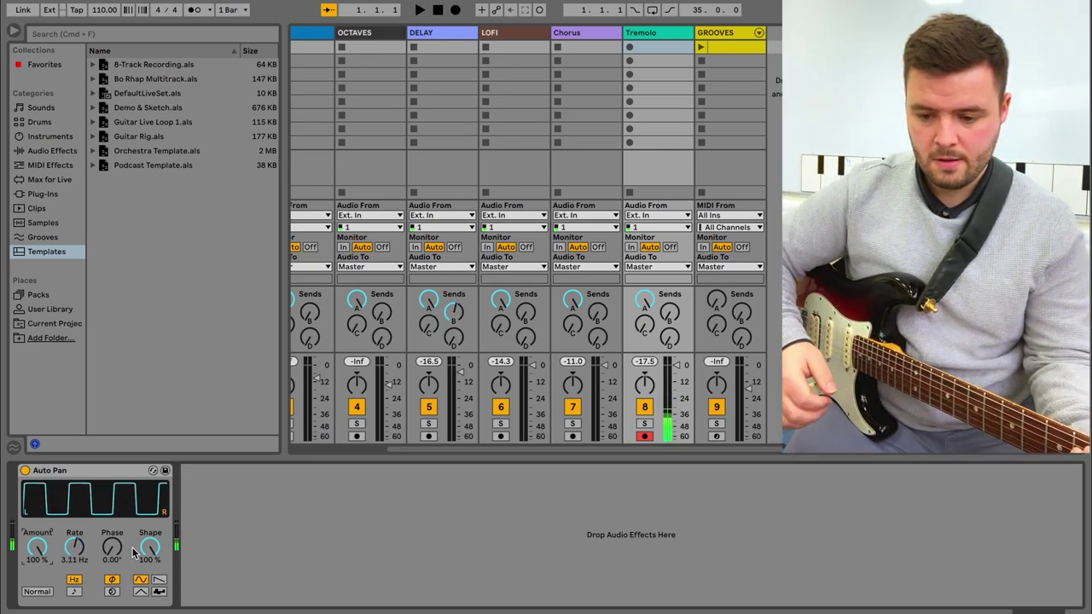
Soften the Auto Pan tremolo to 0.00 % shape, 1.45 Hz rate and 36.5 % amount
drag(151, 547, 151, 601)
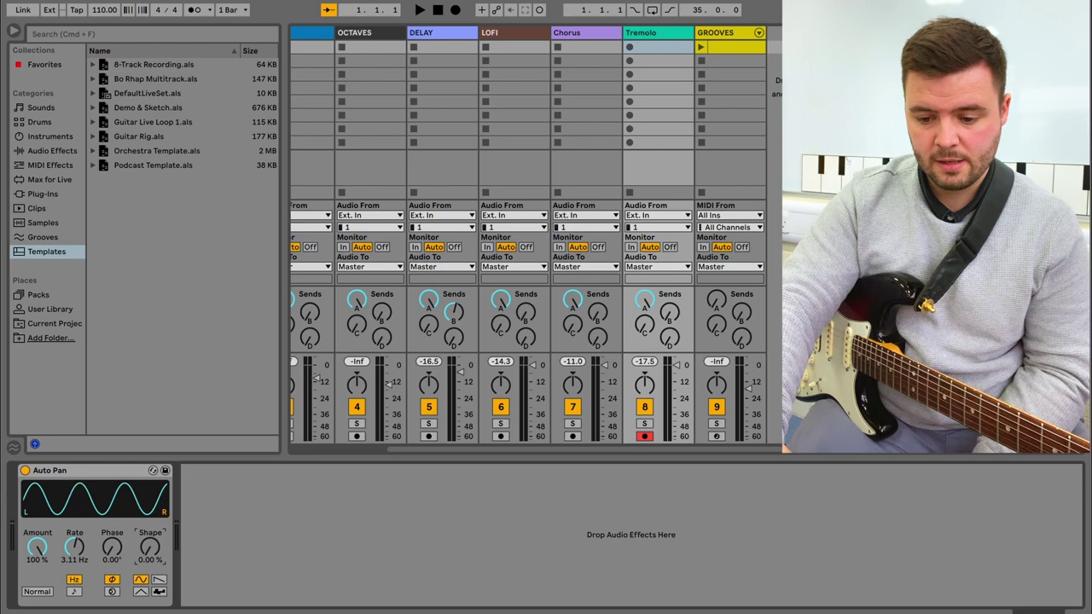
mouse_move(37, 547)
mouse_down()
mouse_move(36, 575)
mouse_move(43, 560)
mouse_up()
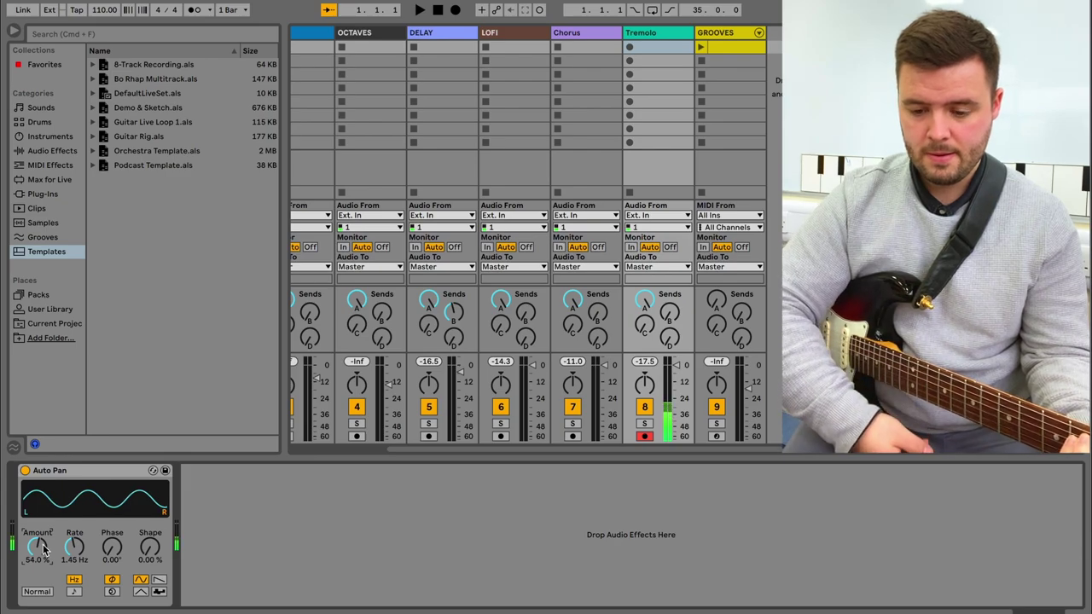
drag(43, 550, 37, 547)
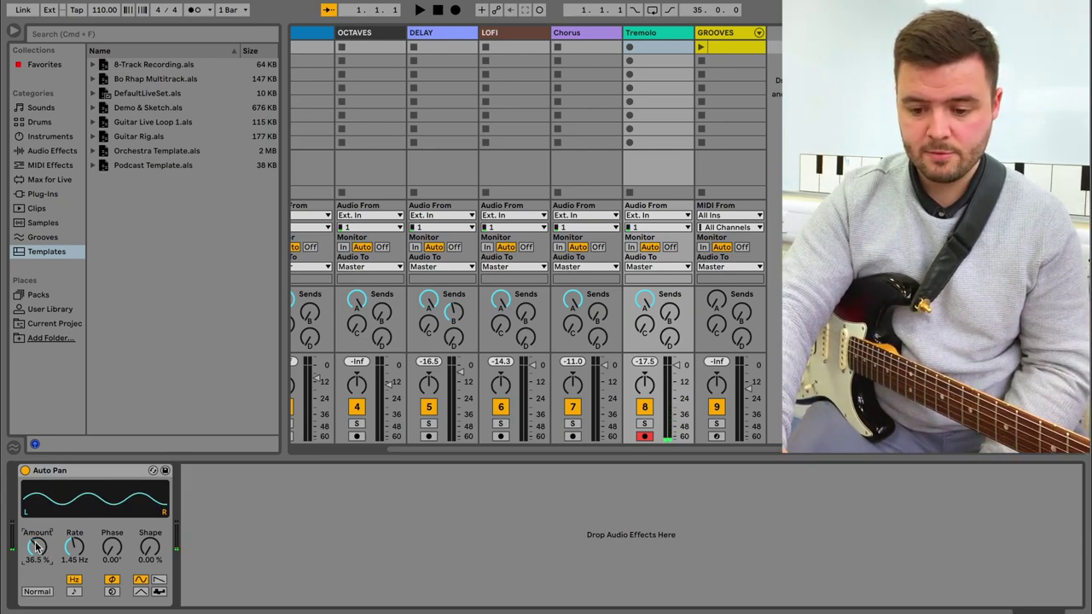
Audition the Auto Pan's sawtooth, triangle and random waveforms at 100 % amount, ending on the sine waveform
click(159, 580)
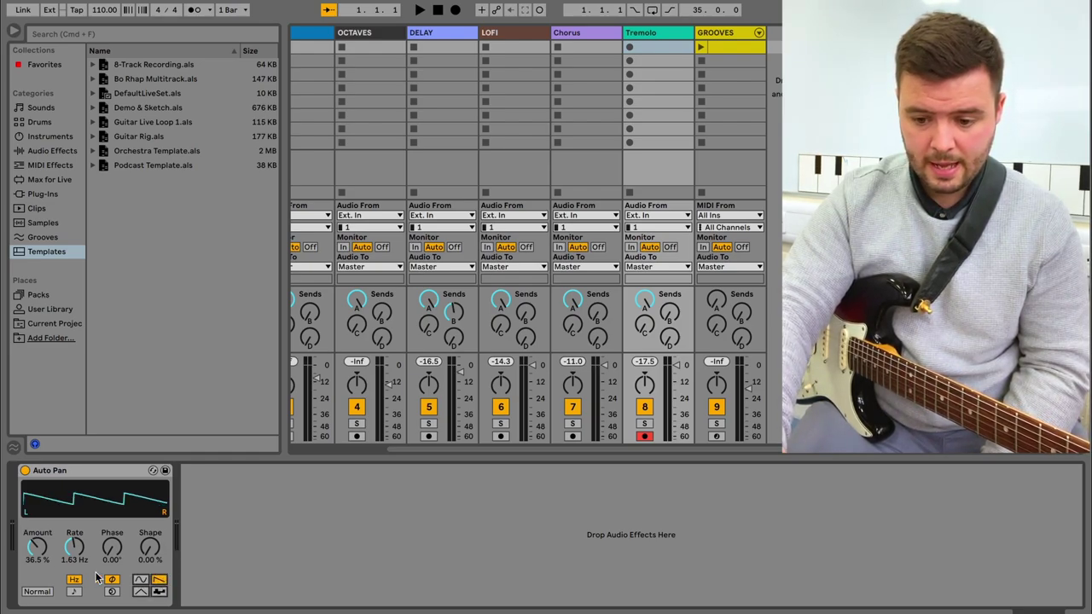
drag(36, 548, 37, 495)
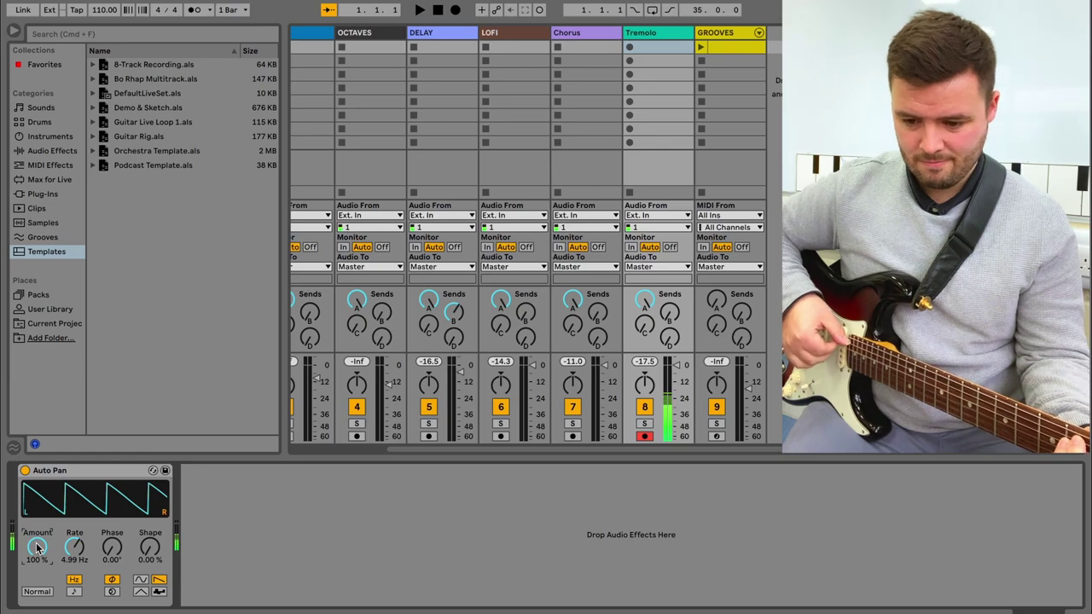
click(141, 591)
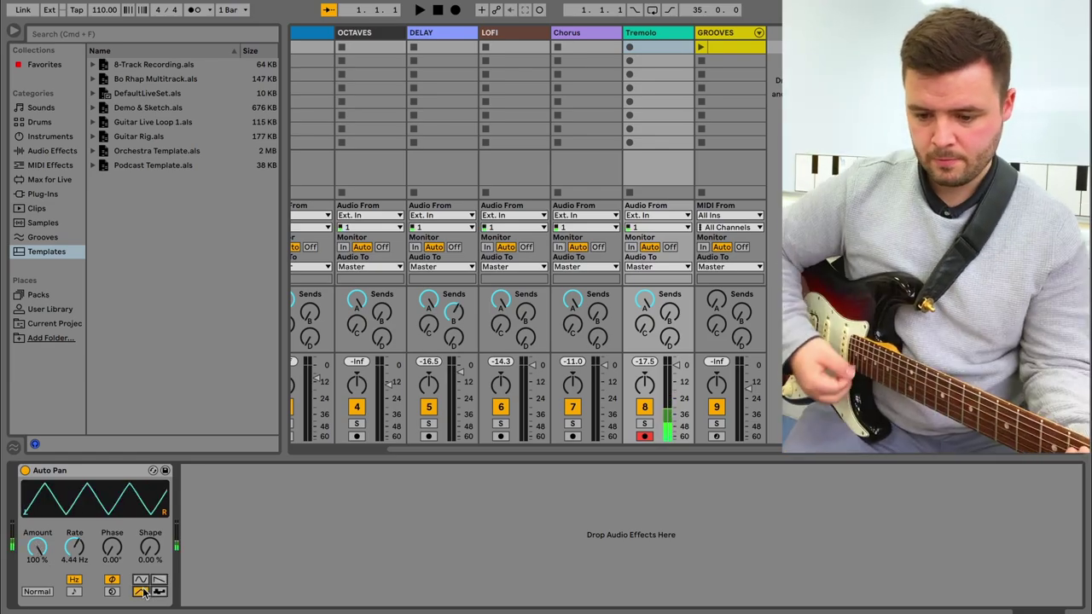
drag(151, 547, 150, 495)
key(Delete)
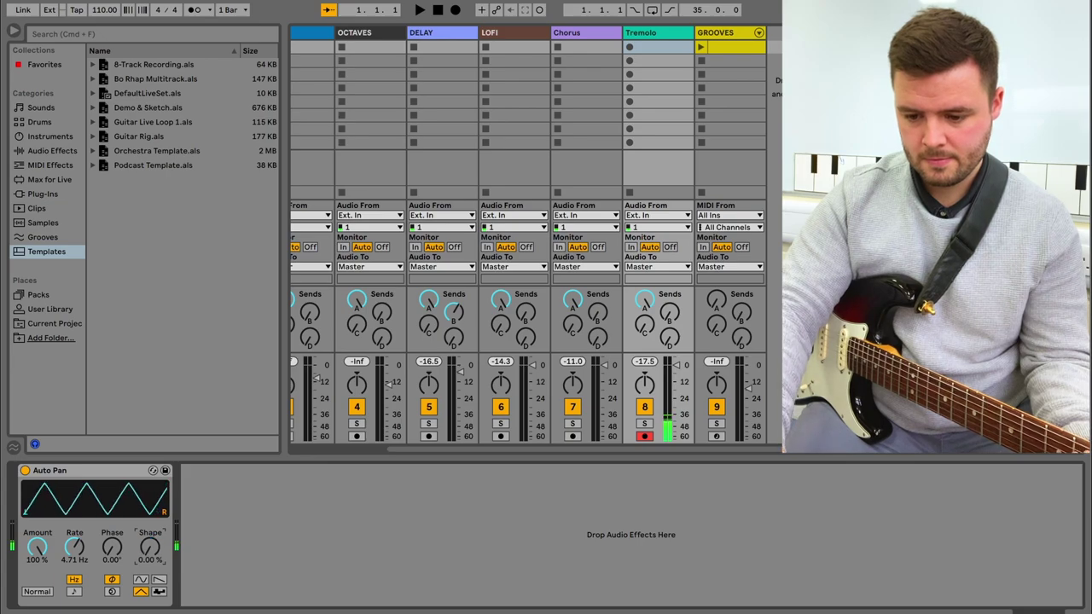
click(160, 592)
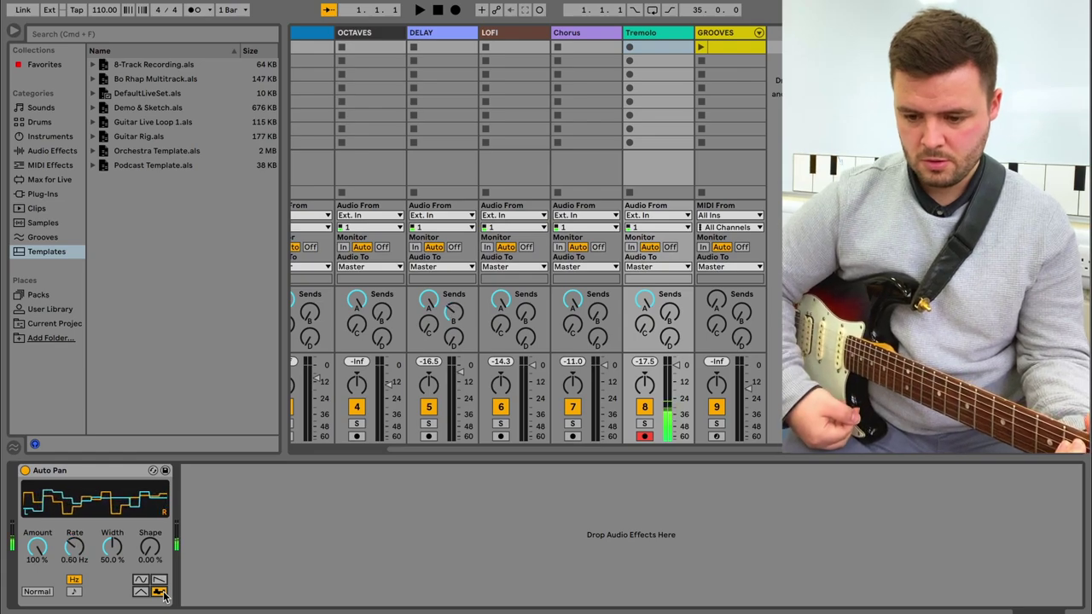
click(140, 580)
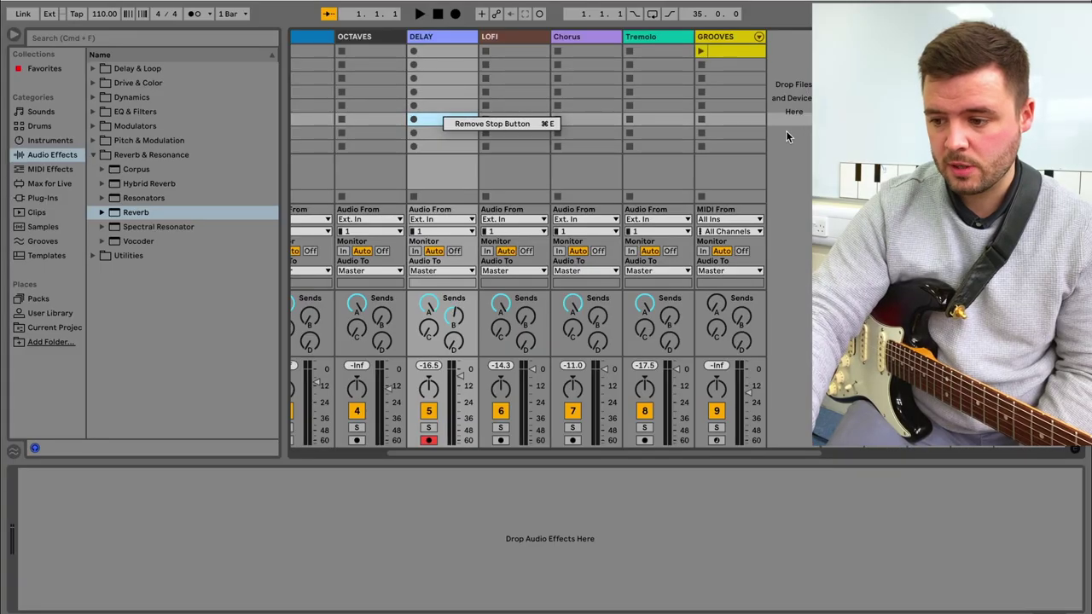
Show the Main GTR RIG track's devices, unfold the Auto Swell rack and switch it on
key(Escape)
scroll(546, 58, left, 5)
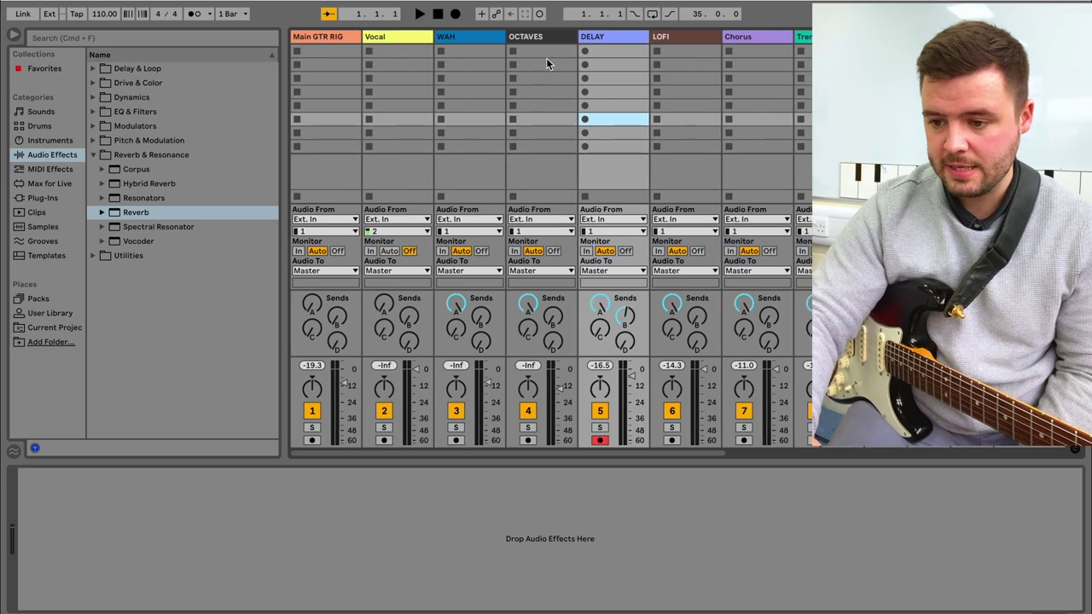
click(326, 41)
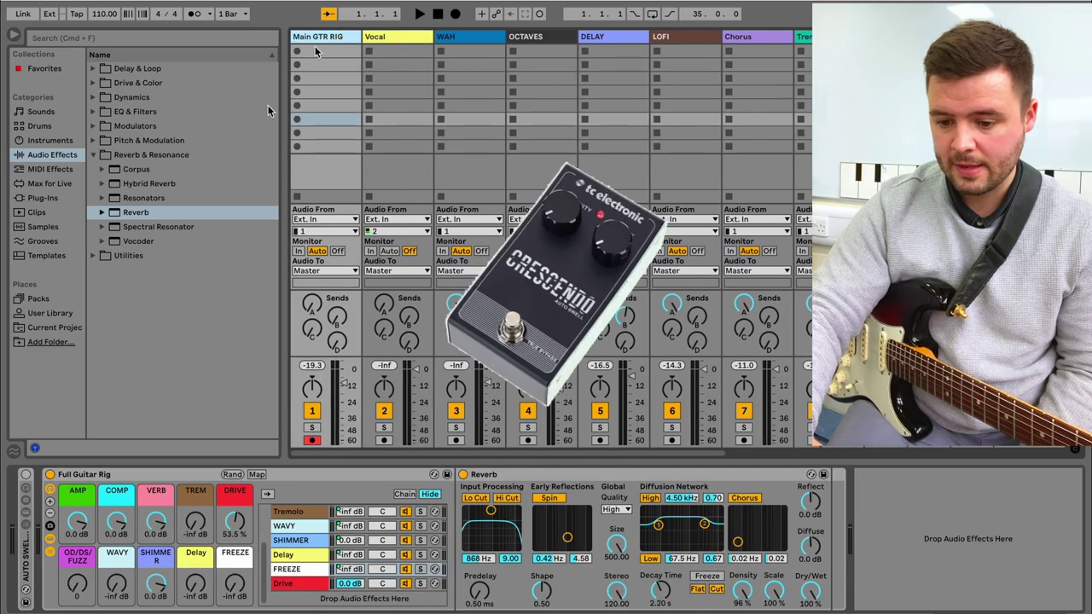
double_click(26, 551)
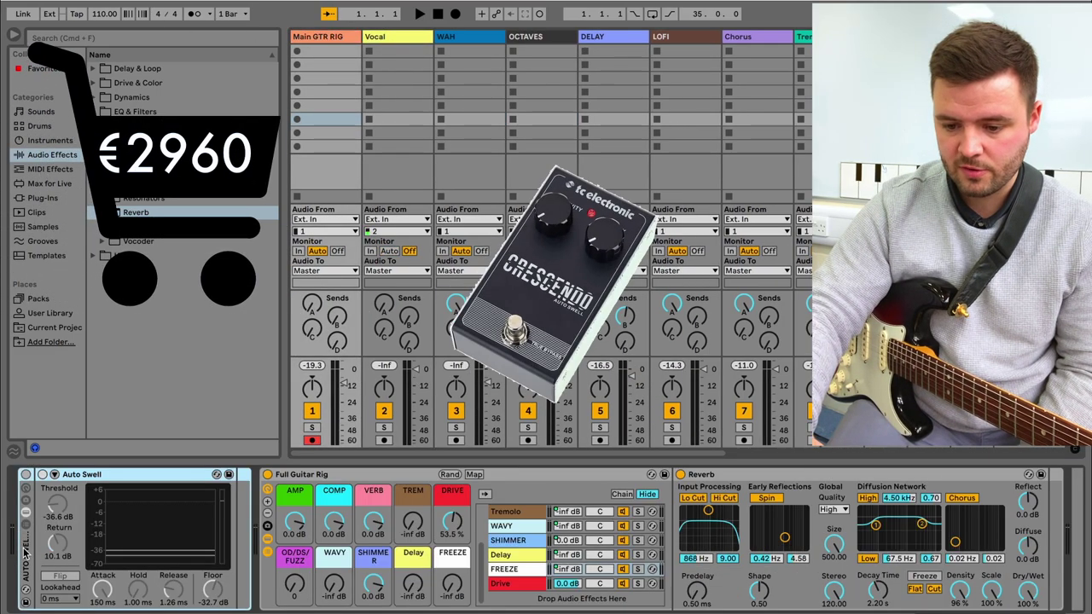
click(26, 474)
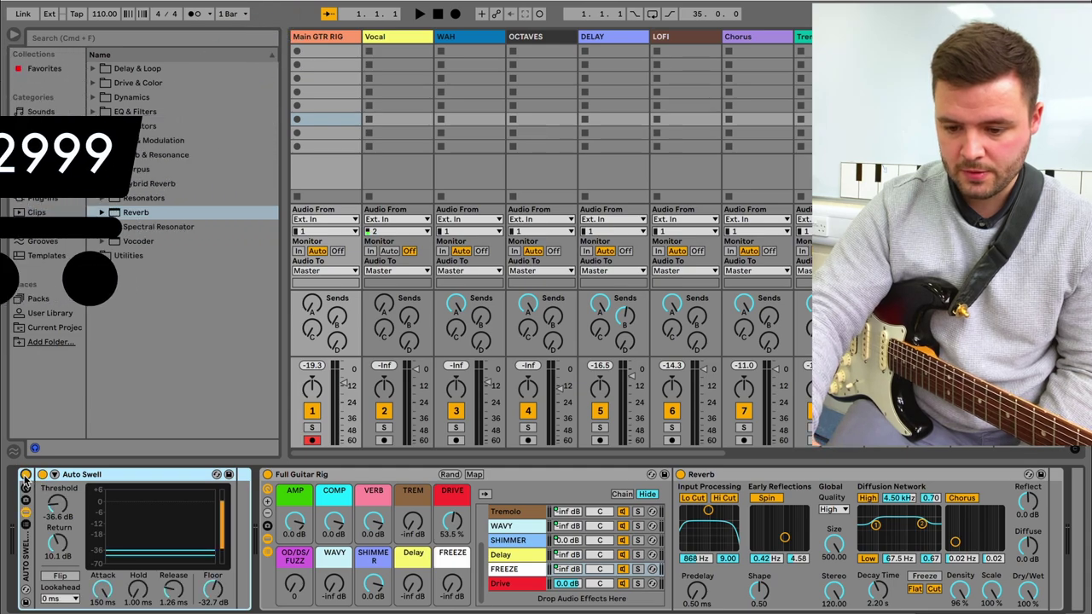
Expand the Utilities audio effects, and try the Auto Swell's Return at 14.3 dB, at 0.00 dB and raised again
click(128, 255)
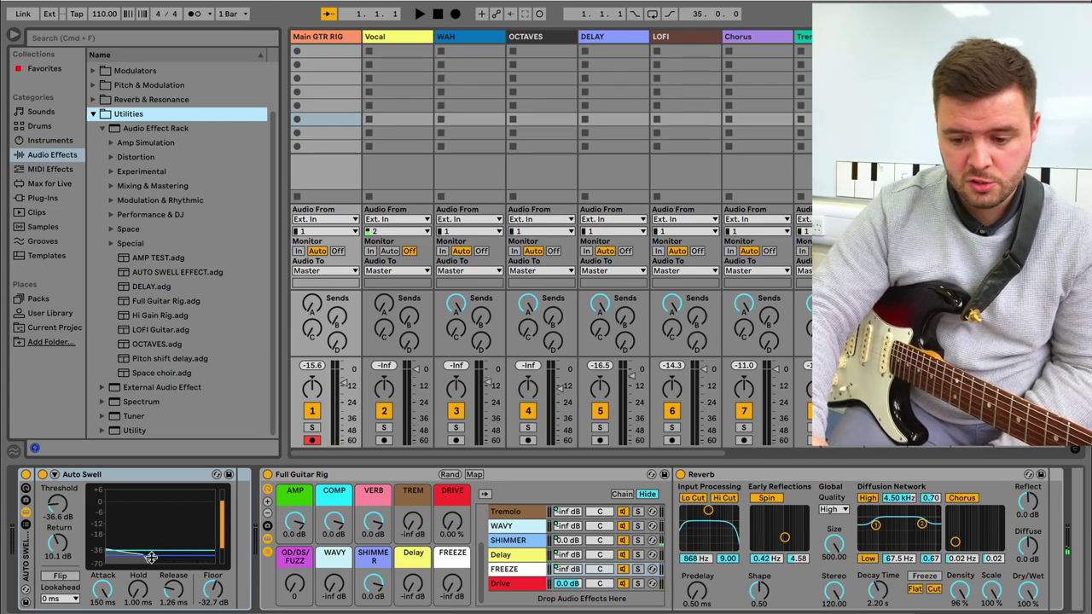
click(58, 545)
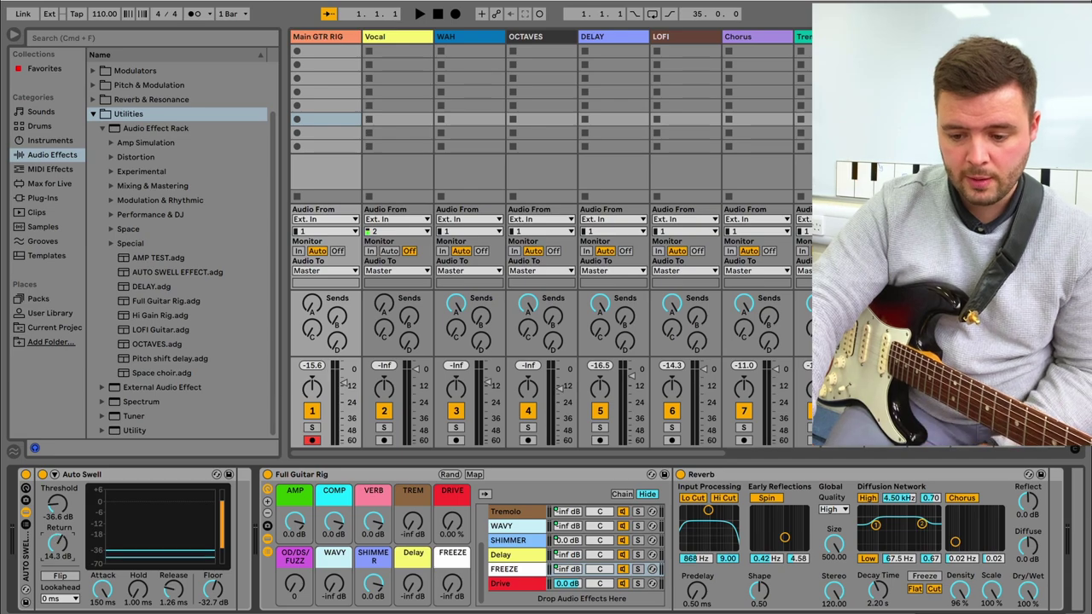
drag(58, 544, 58, 580)
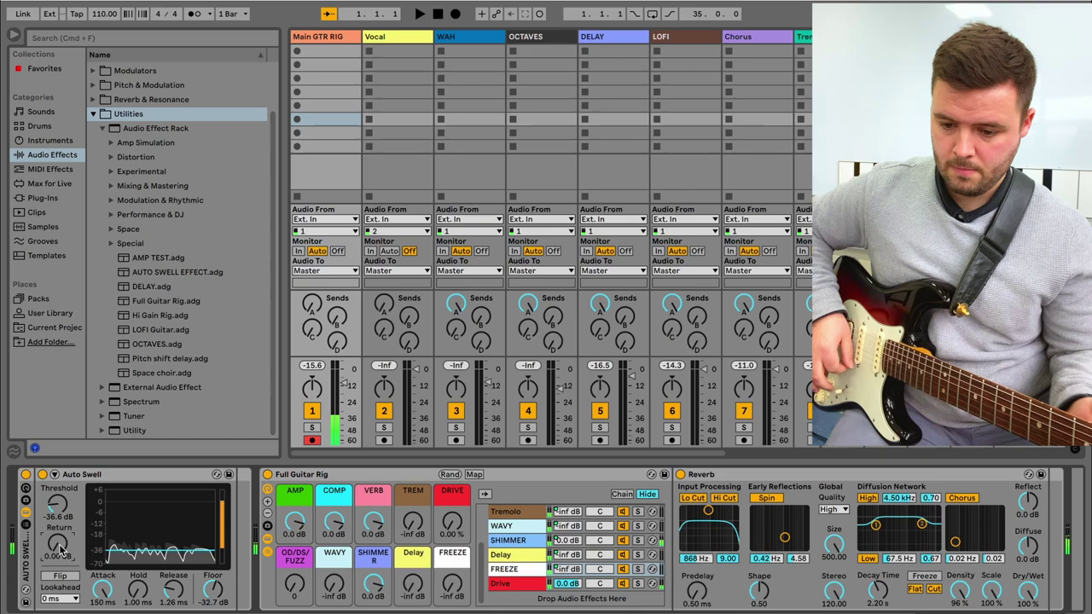
drag(62, 553, 62, 508)
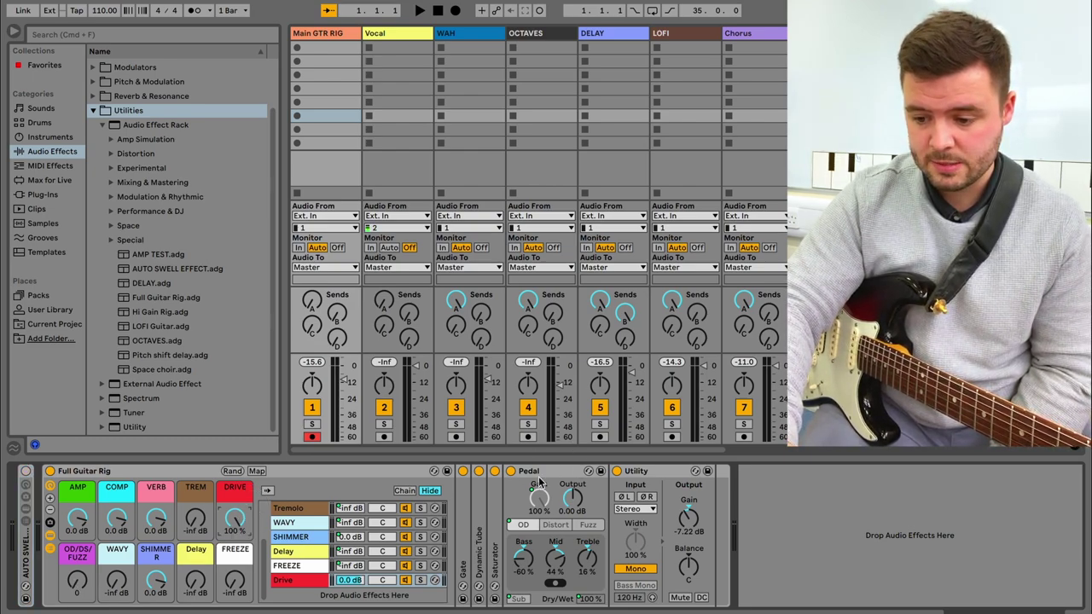
Select the Full Guitar Rig's Drive chain and audition the OD/DS/FUZZ macro at 0 for OD, 61 for Distort, and raised further
click(307, 586)
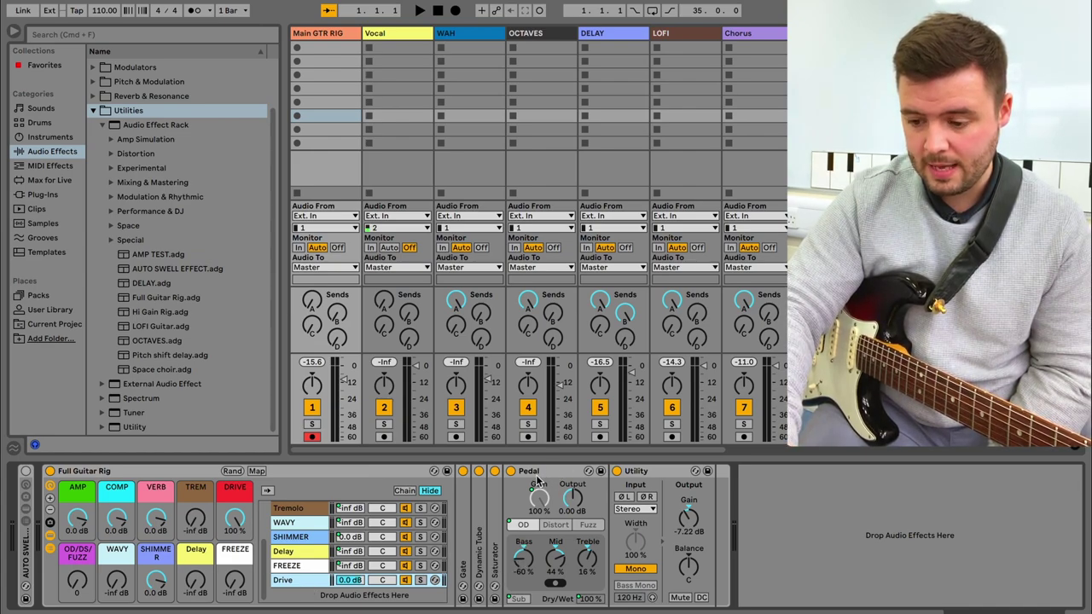
click(523, 526)
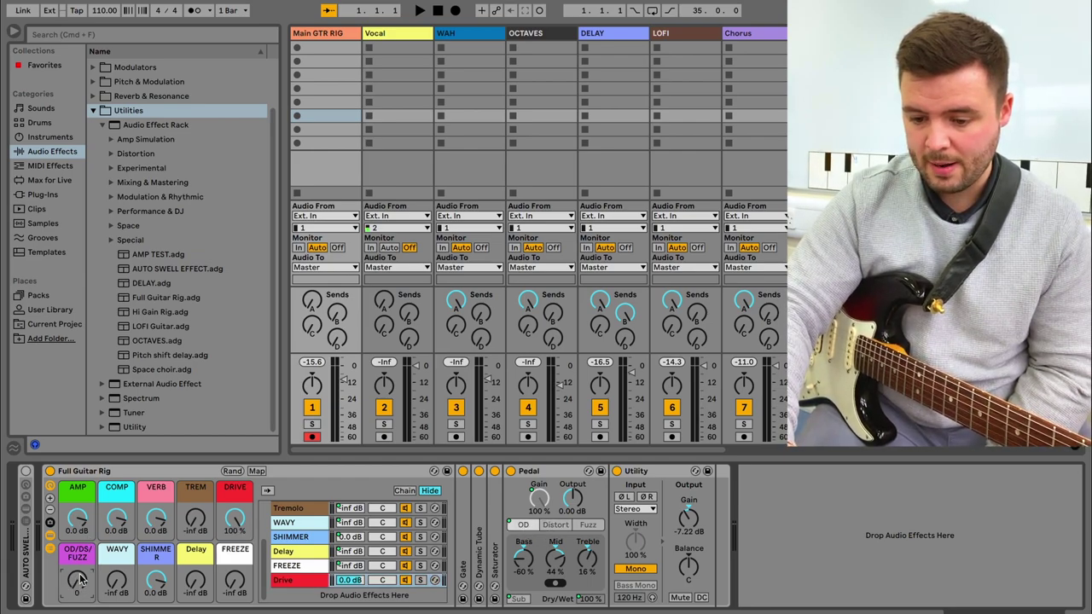
click(555, 525)
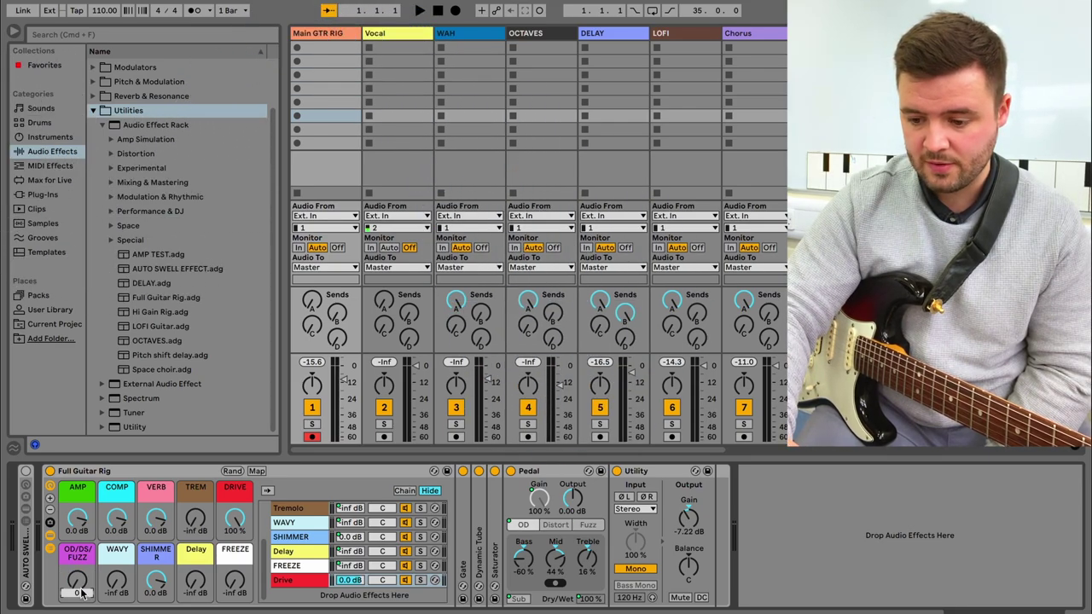
drag(76, 580, 81, 594)
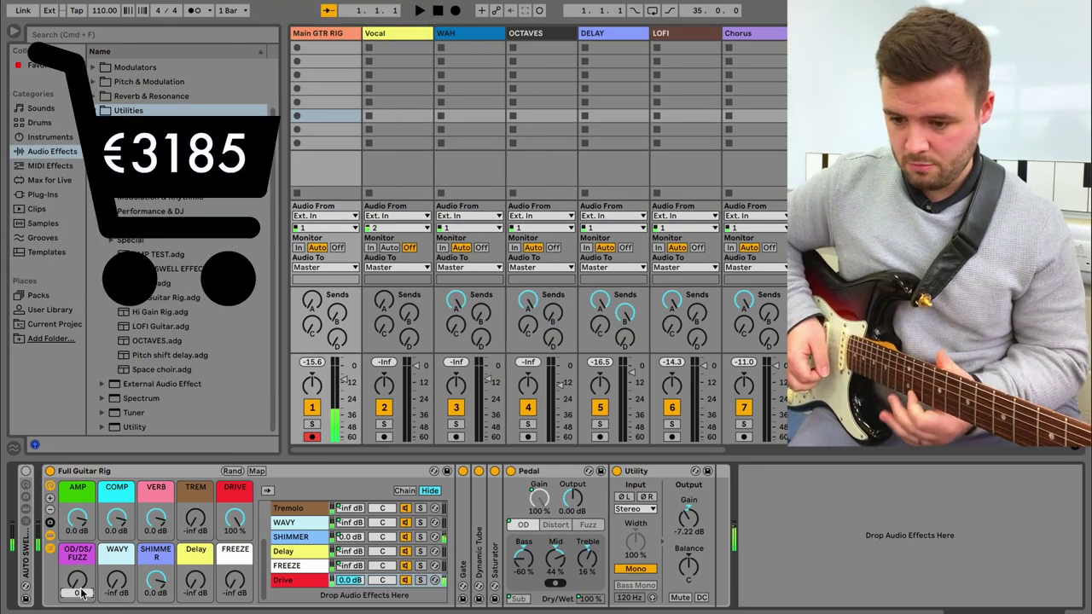
drag(81, 589, 76, 579)
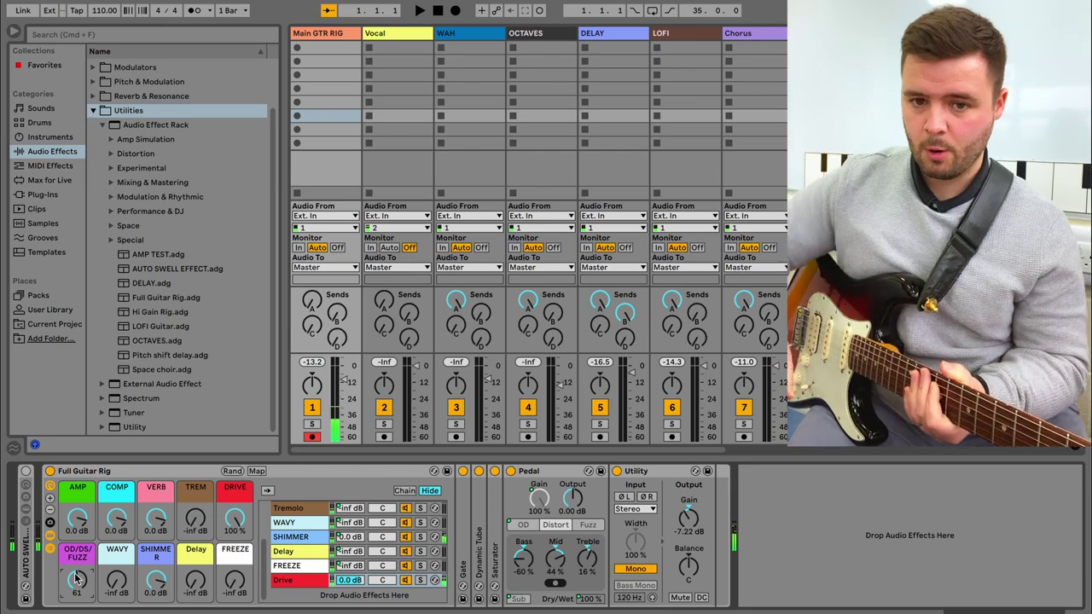
drag(76, 579, 76, 543)
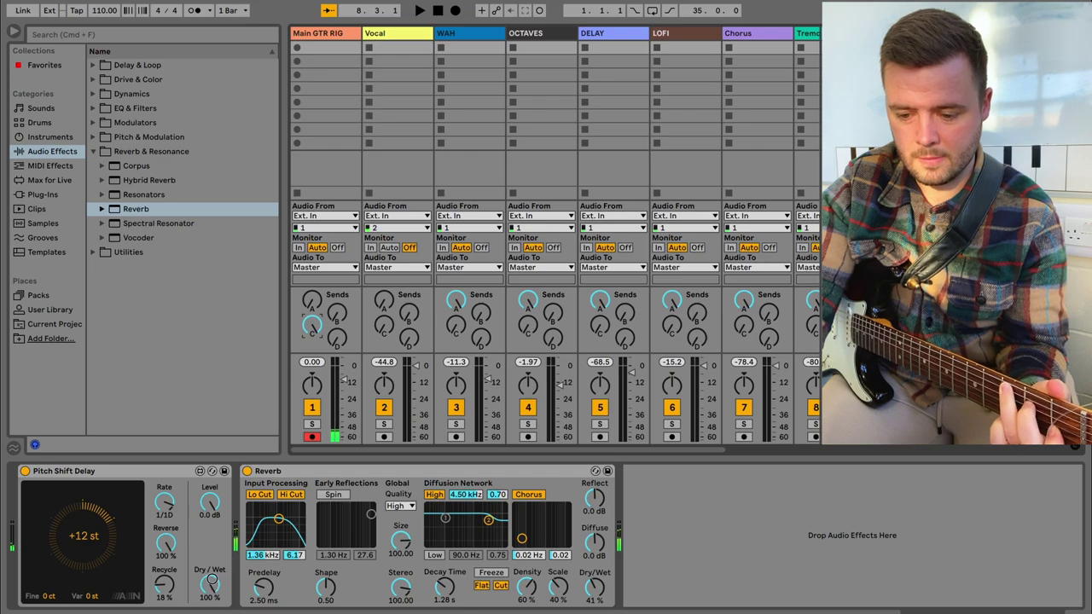
Set the Pitch Shift Delay's dry/wet to 0 %
click(210, 585)
mouse_move(210, 585)
mouse_down()
mouse_move(207, 608)
mouse_move(214, 584)
mouse_up()
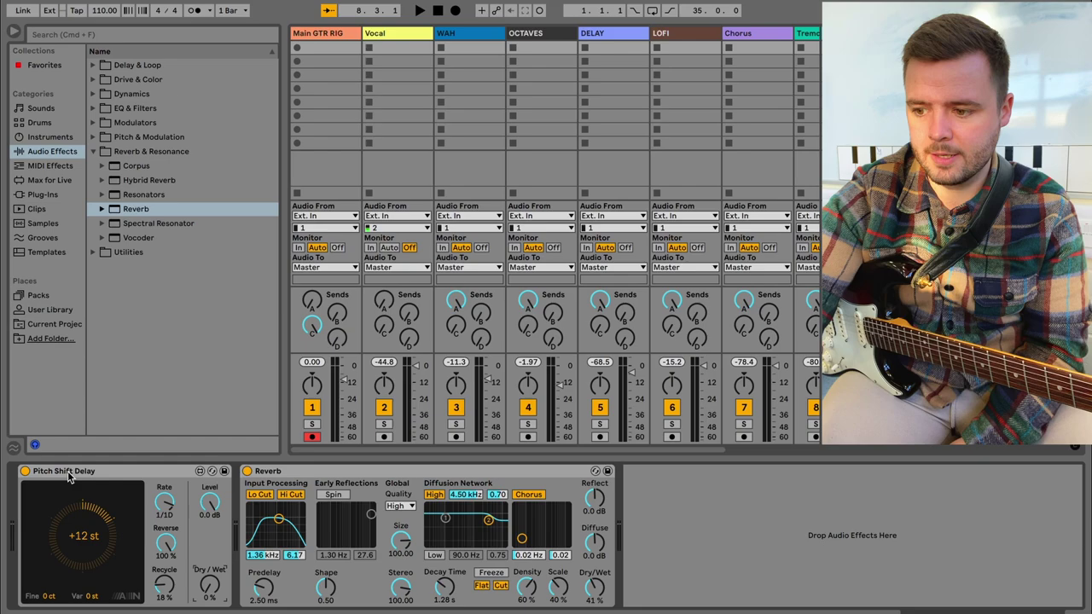
On the Main GTR RIG track, turn send C down and send D up to audition the Space choir return, and readjust send D
scroll(646, 206, right, 3)
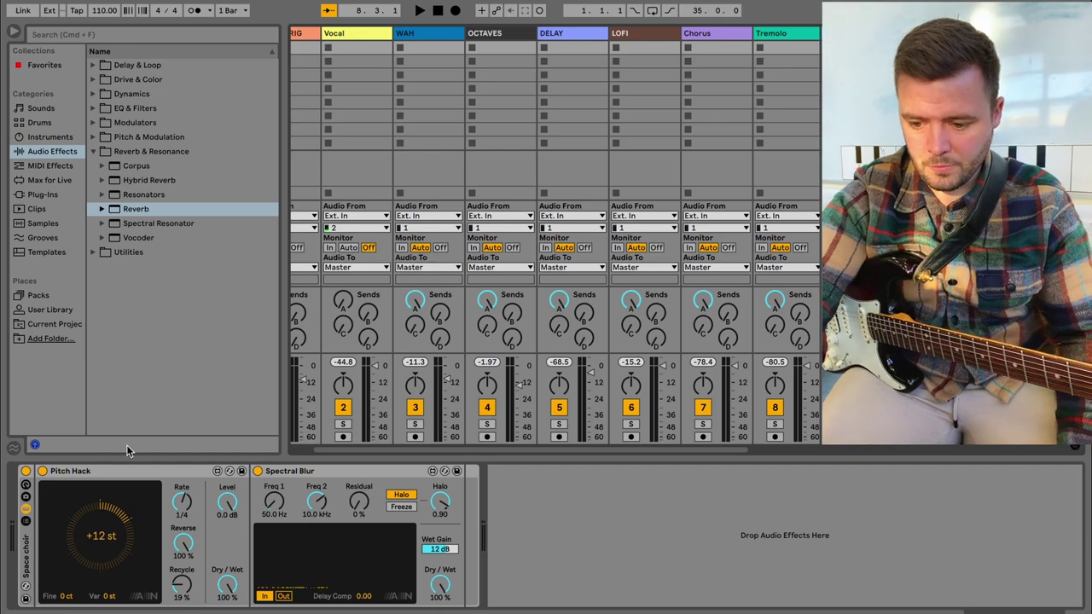
scroll(300, 318, left, 2)
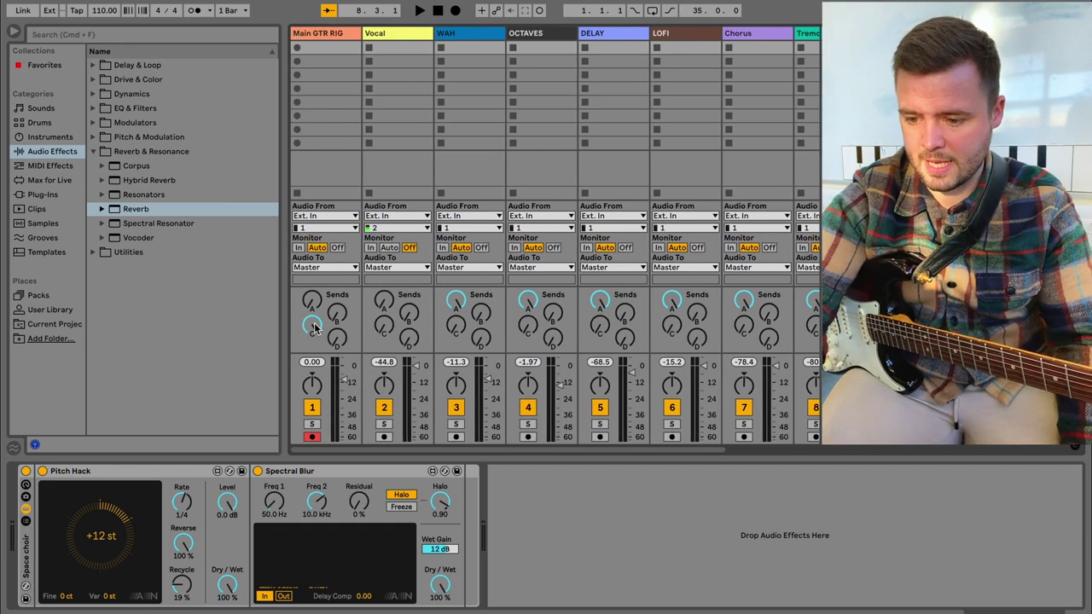
click(313, 325)
drag(339, 343, 339, 324)
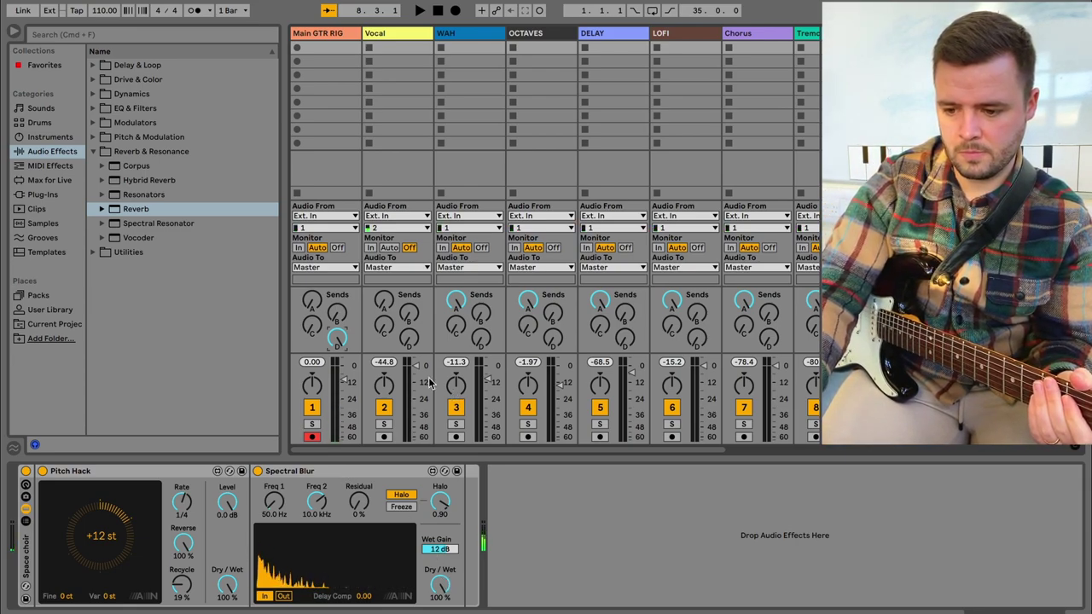
drag(338, 333, 343, 341)
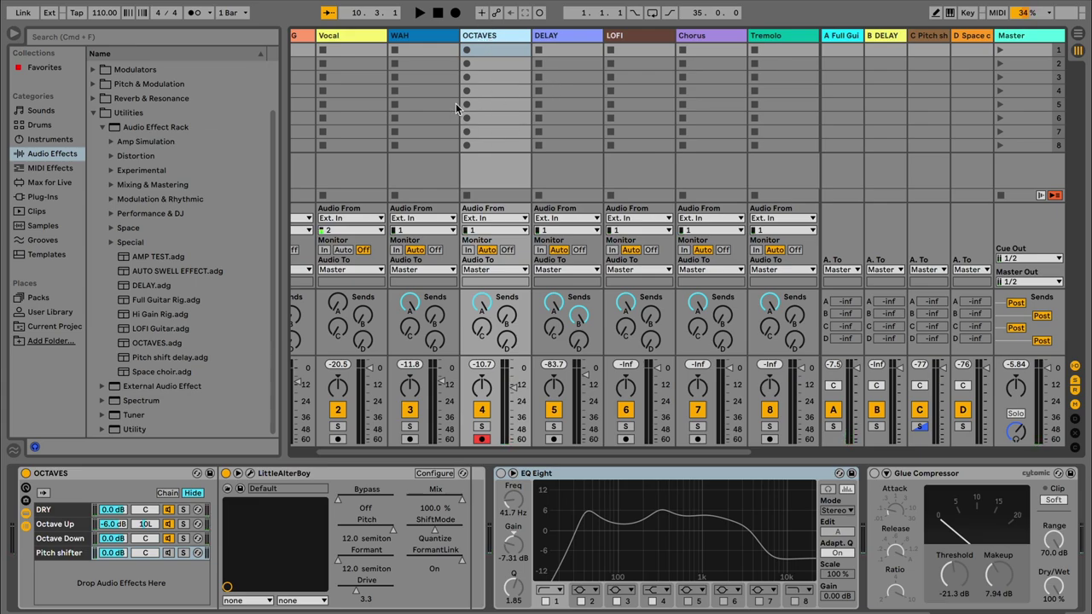
Examine the LittleAlterBoy plug-in's own window in the OCTAVES rack and close it
click(250, 473)
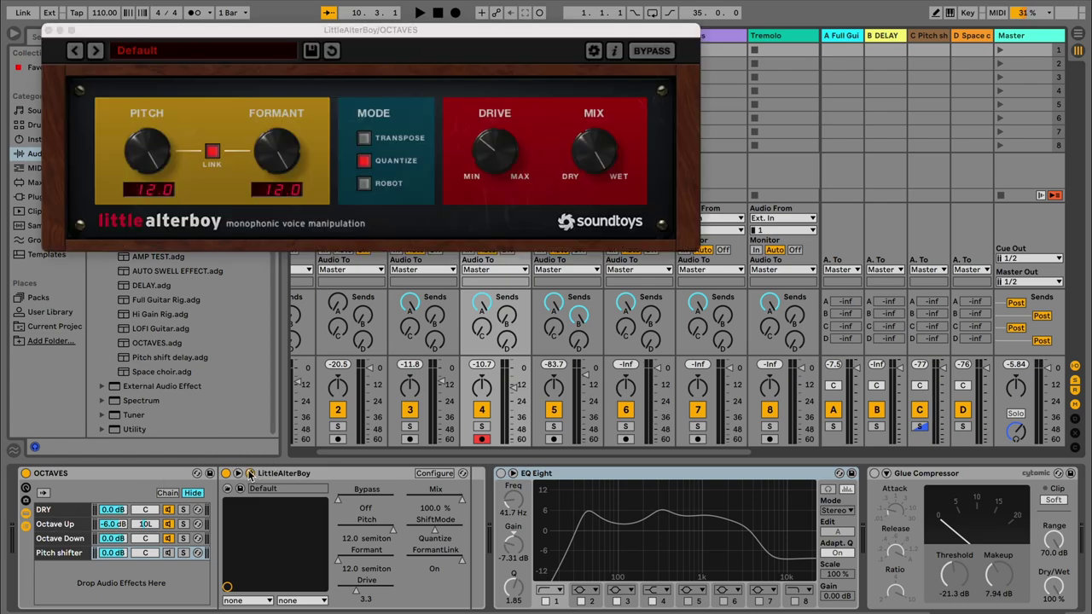
click(48, 30)
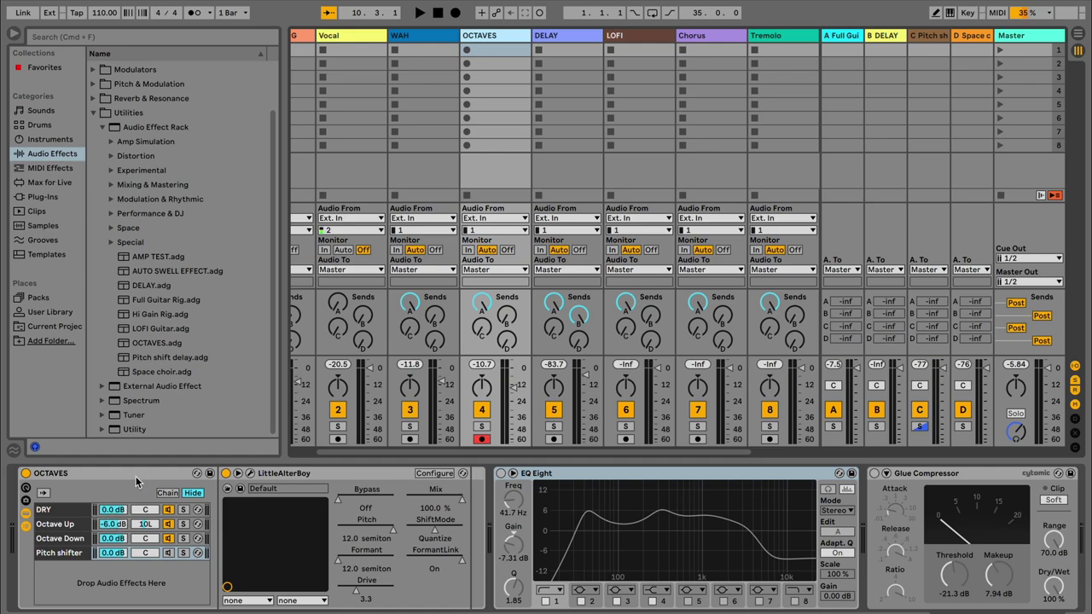
Select the OCTAVES rack's DRY chain, solo it, and try the OCTAVES track's send A
click(67, 508)
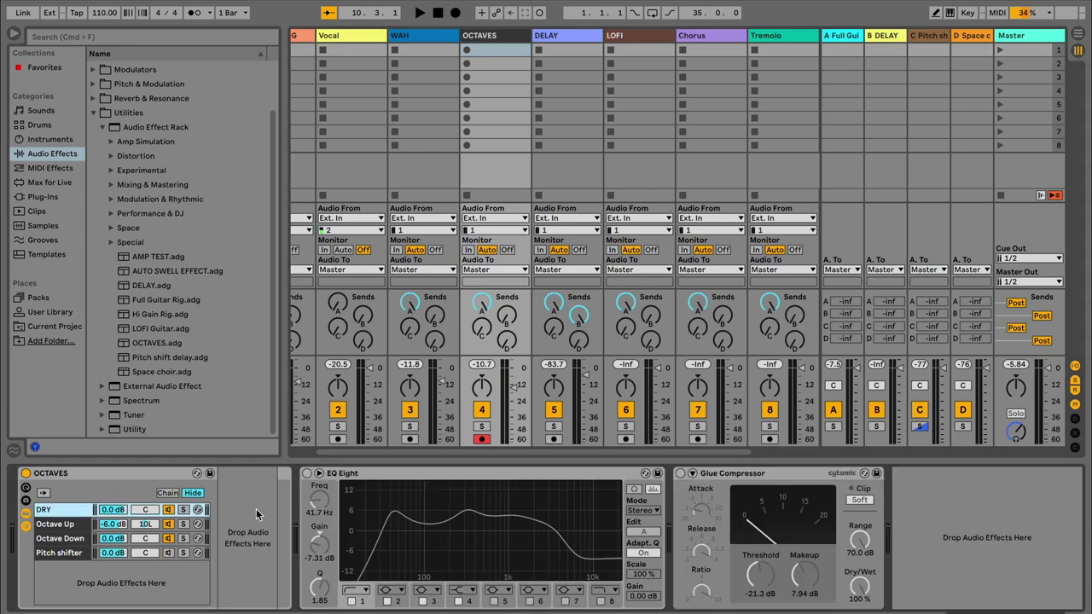
click(184, 511)
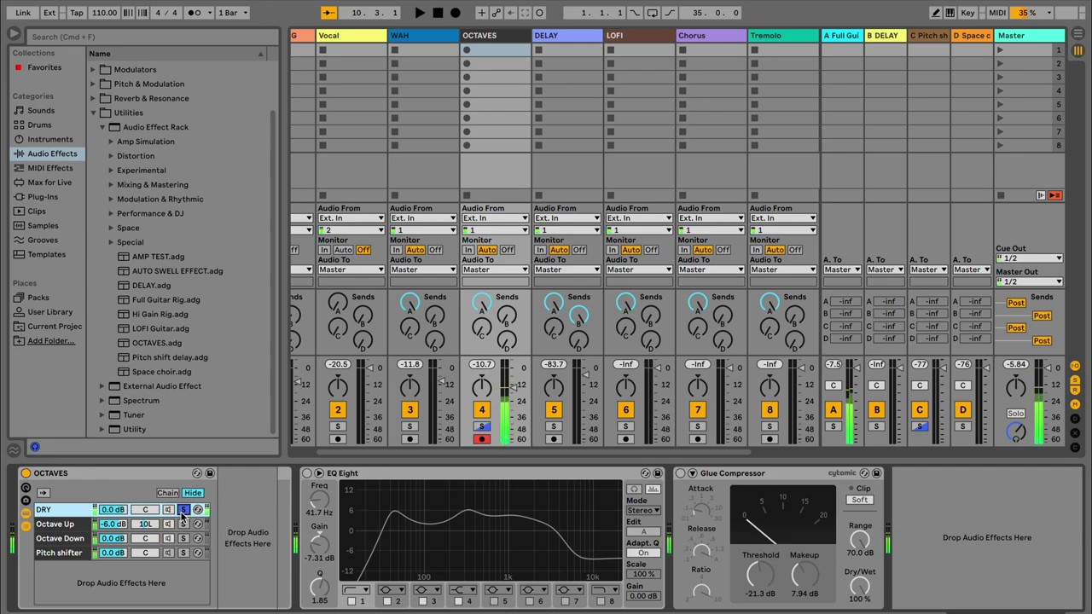
click(482, 303)
drag(482, 308, 482, 297)
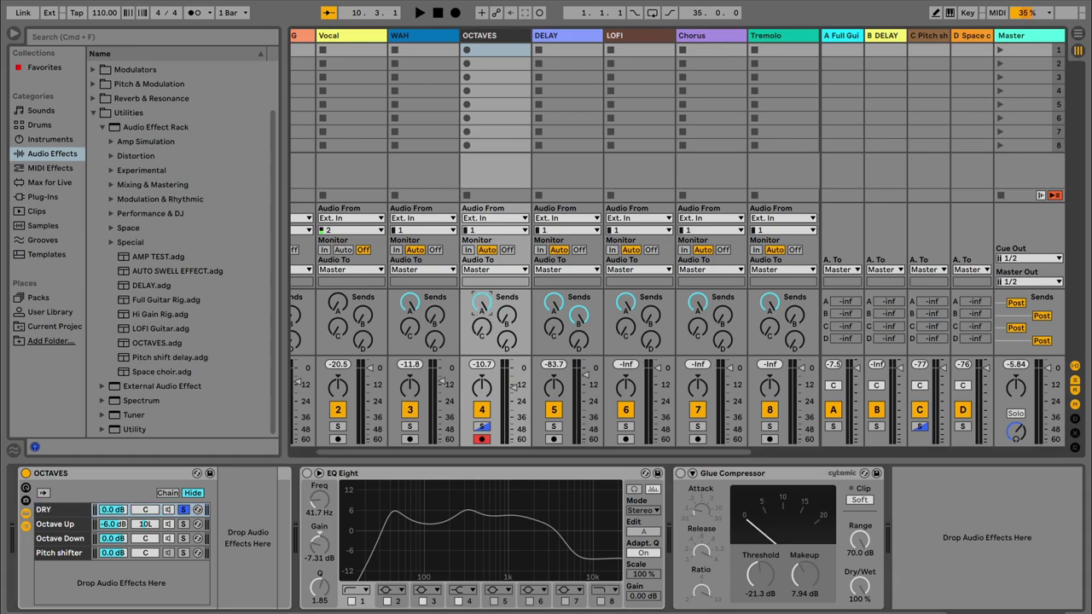
Audition the Octave Up chain soloed with DRY and by itself, and the Octave Down chain soloed alone
click(183, 525)
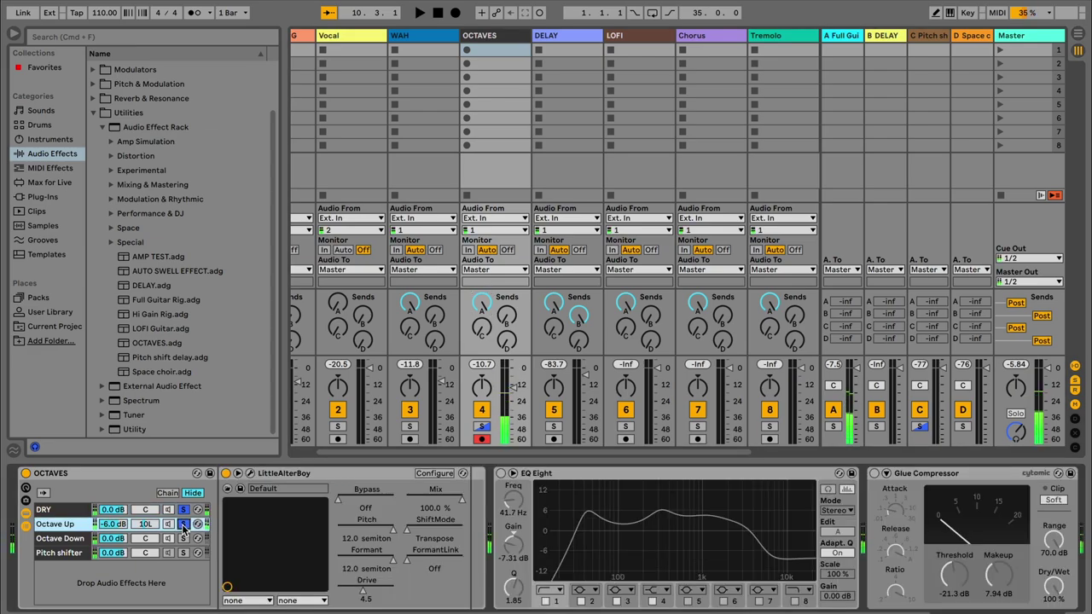
click(182, 513)
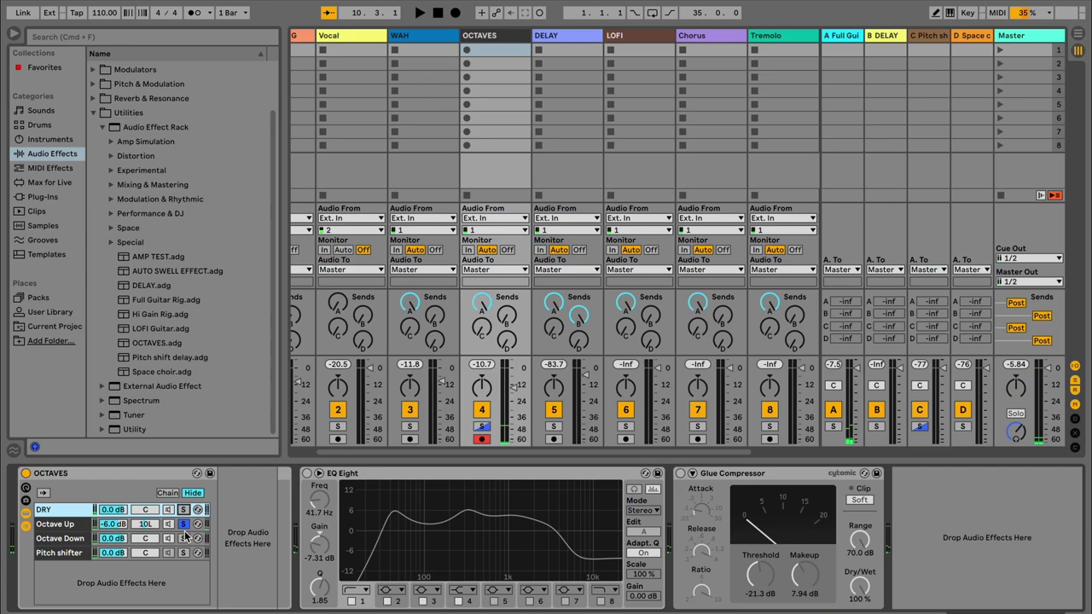
click(184, 539)
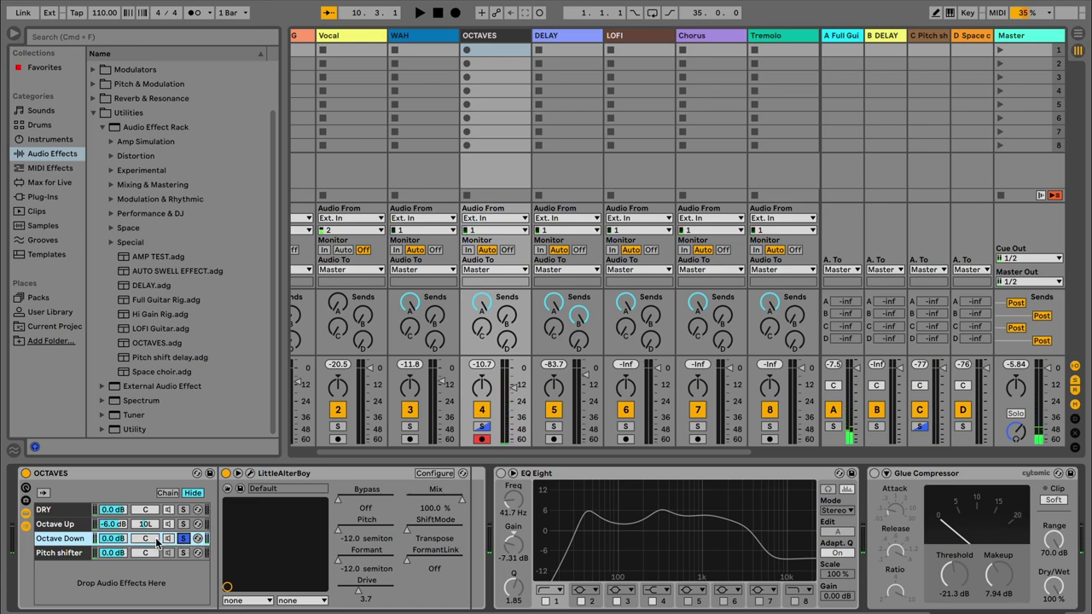
Pan the Octave Down chain to 11R and solo it together with the Octave Up and DRY chains
drag(145, 538, 145, 528)
click(183, 524)
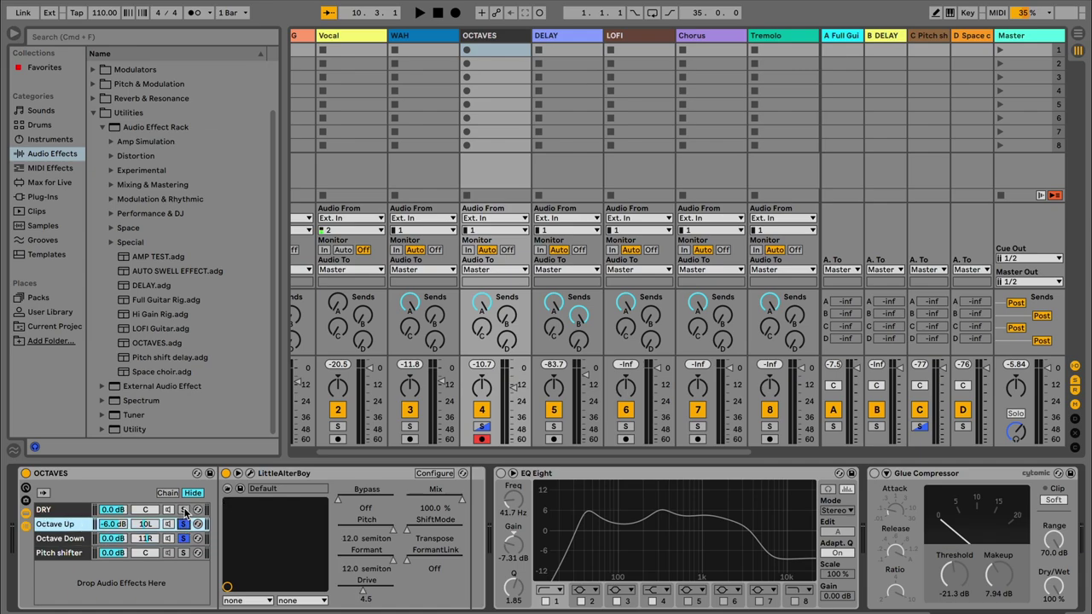
super+click(184, 509)
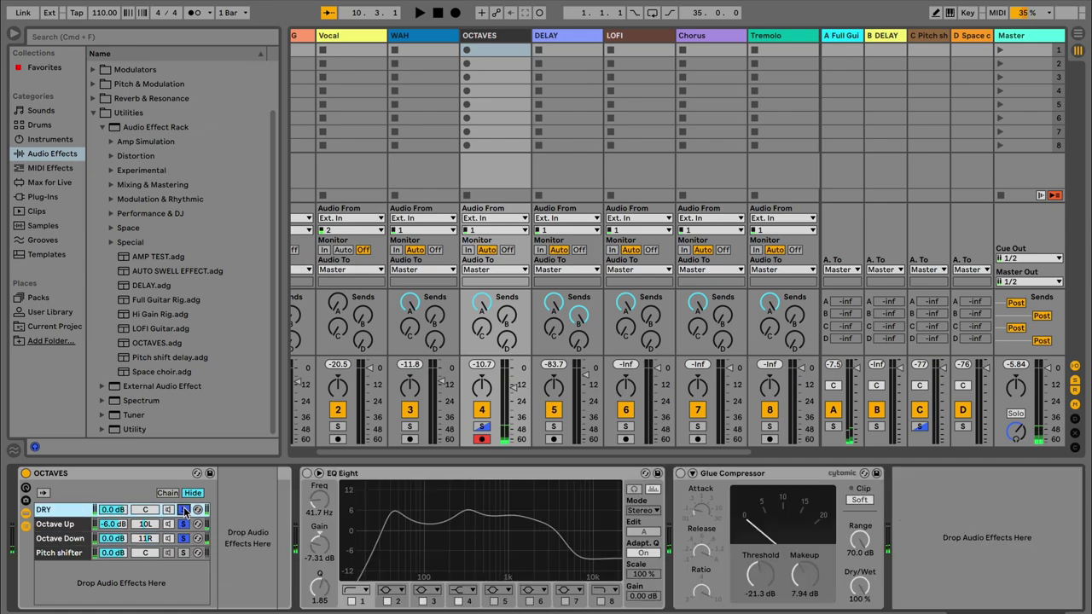
Set the Octave Down chain's volume to -6.0 dB and clear the chain solos
click(116, 540)
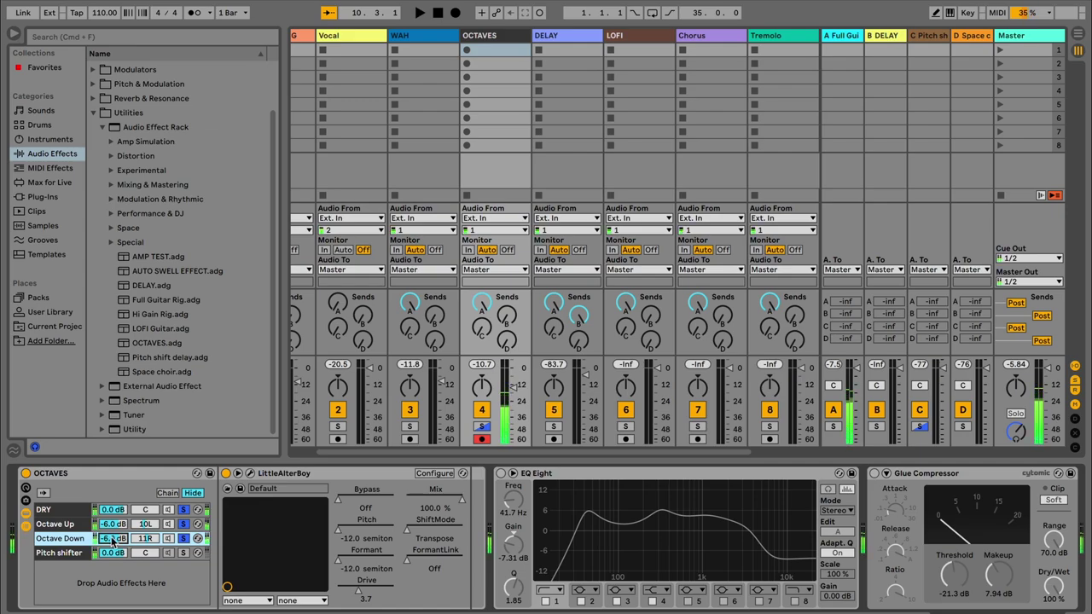
click(112, 541)
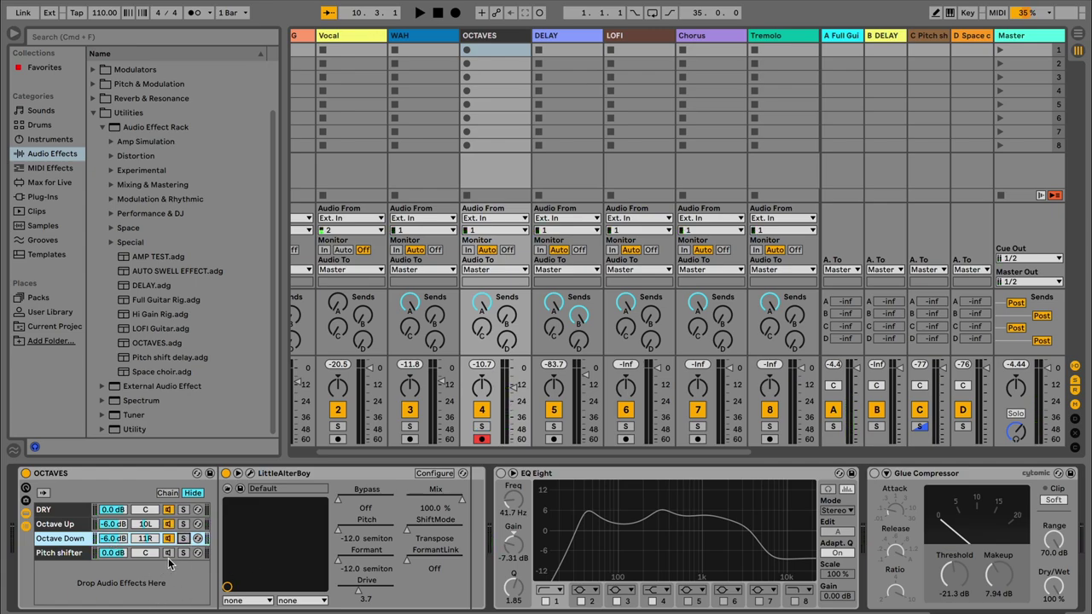
Activate the Pitch shifter chain, audition it in solo and release the solo
click(168, 558)
click(183, 553)
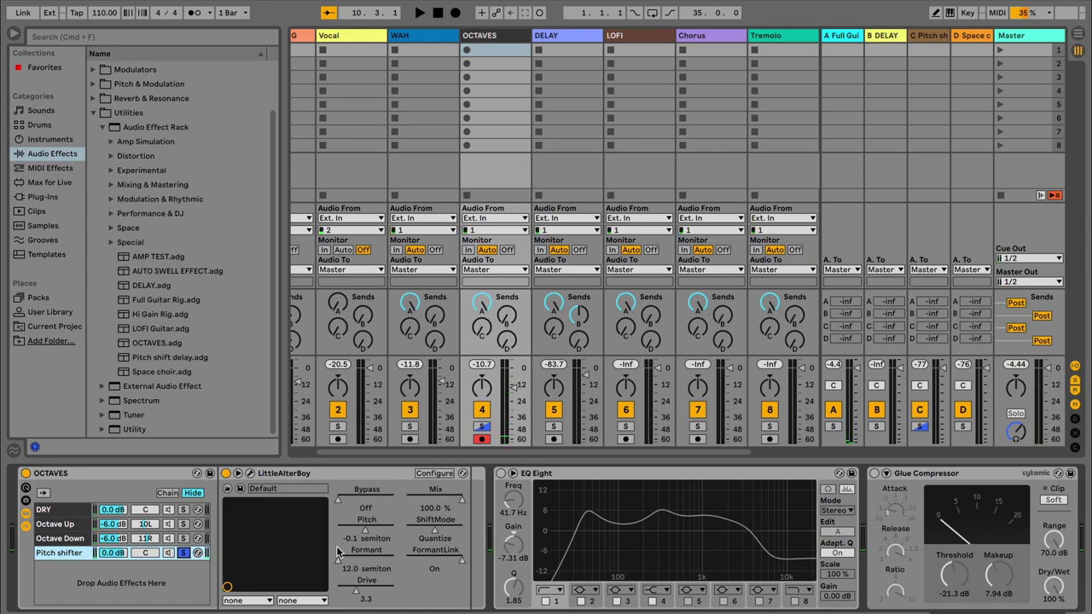
click(183, 553)
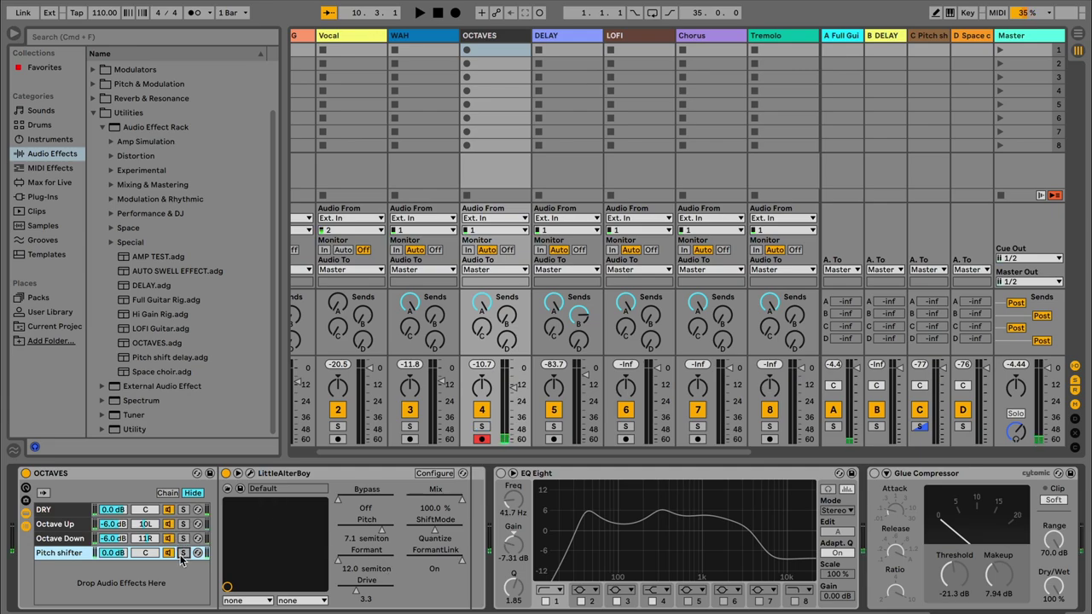